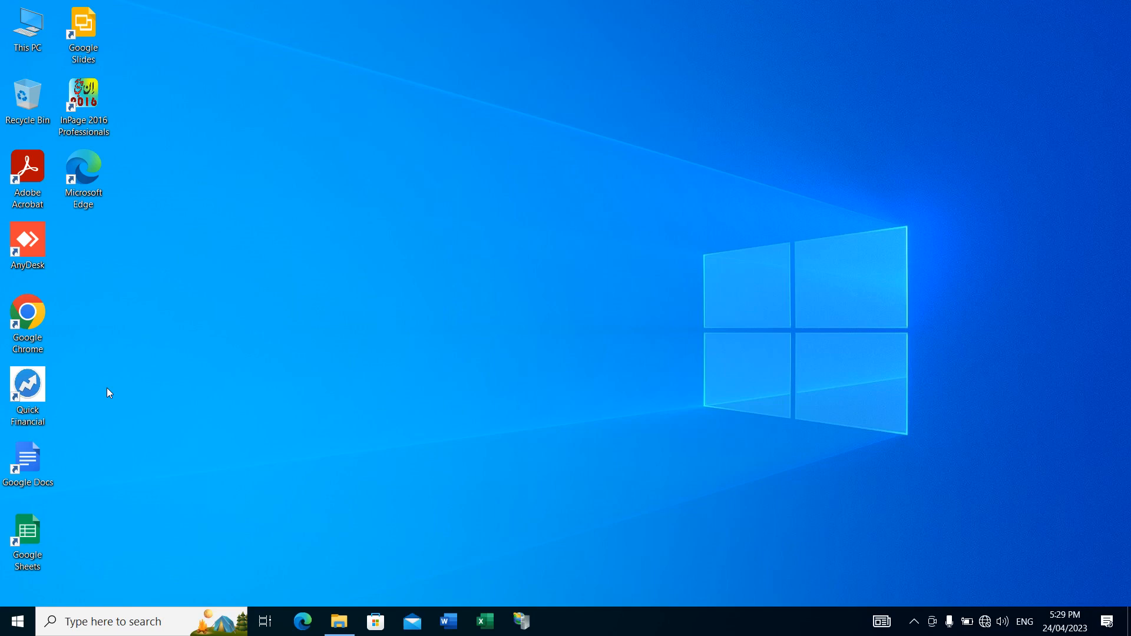
Step: Start Quick Financial and log on by entering the account password
double_click(32, 384)
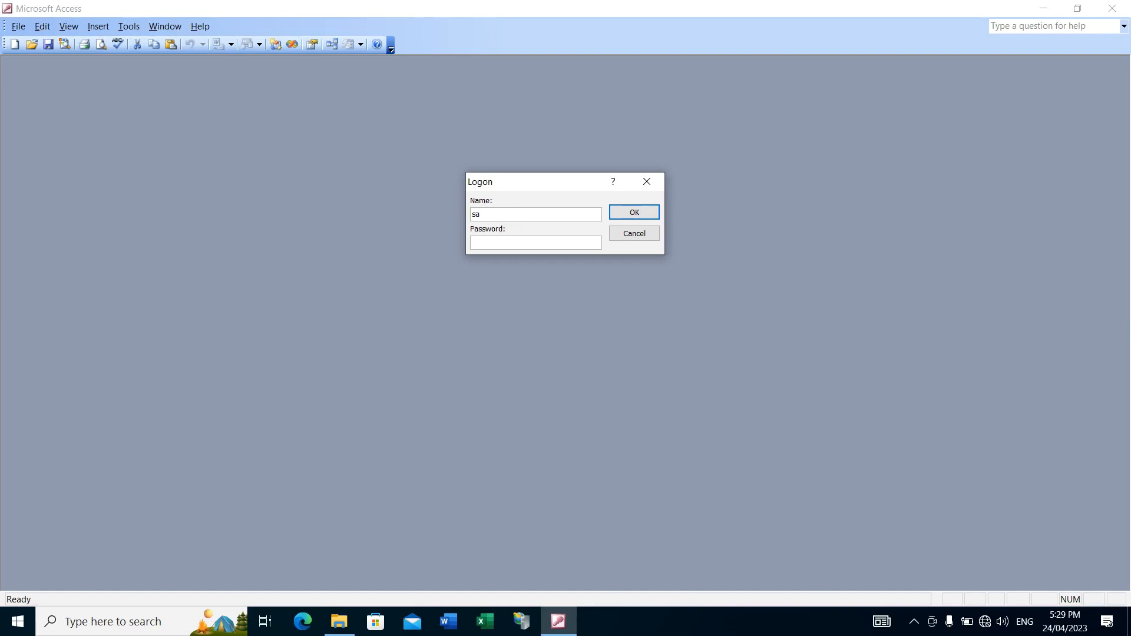
type("********")
key("Return")
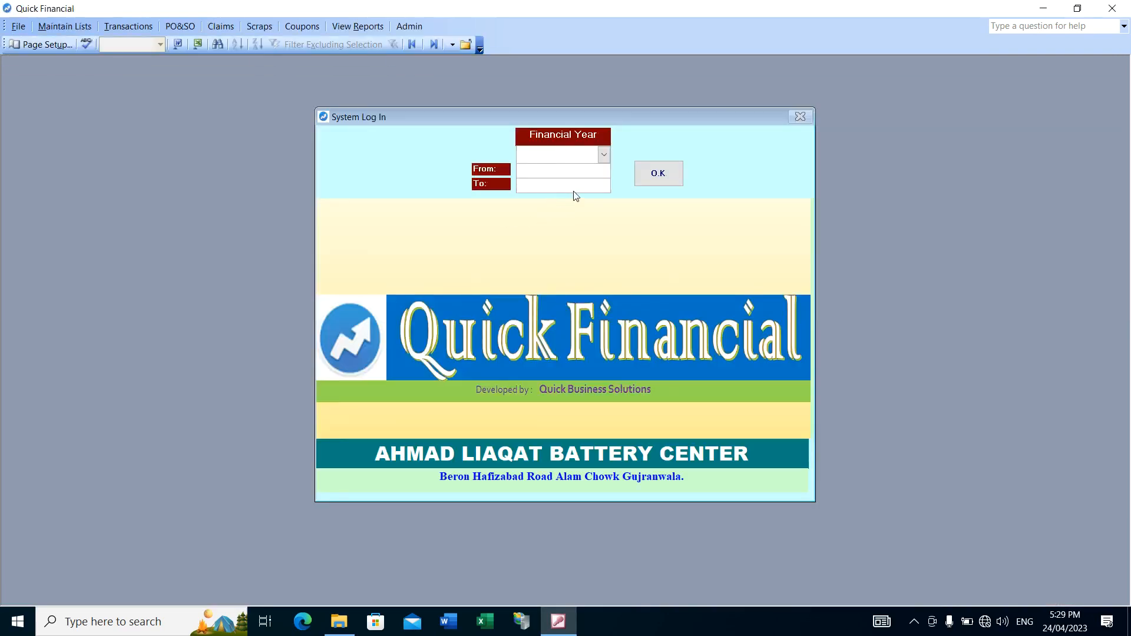
Step: Choose financial year 2022-2023 in the system log-in and open the main window
left_click(604, 154)
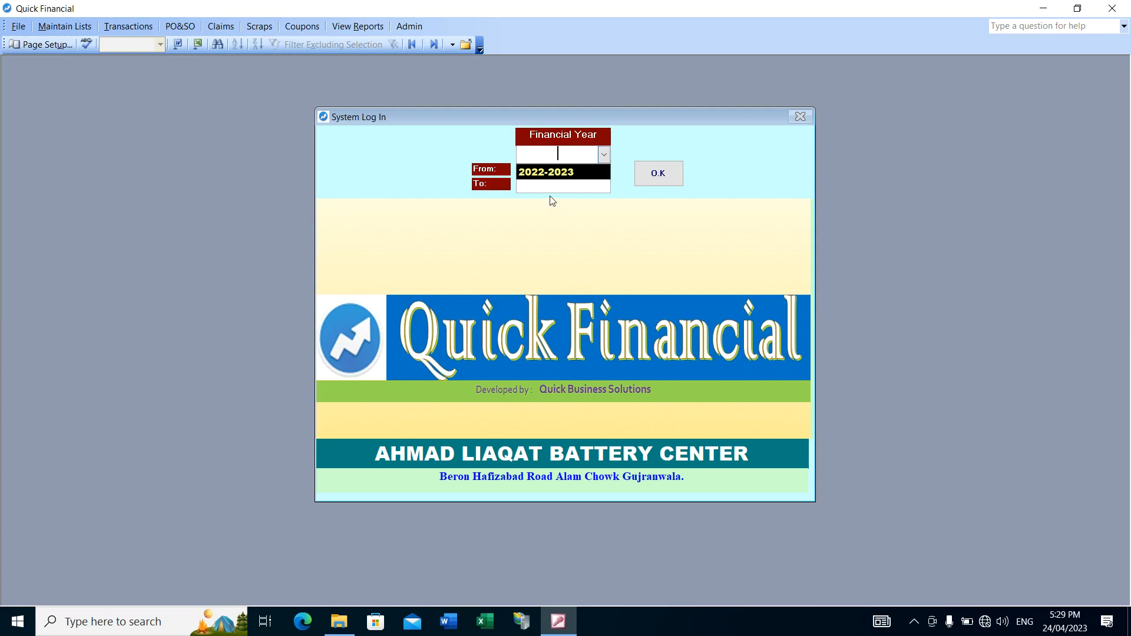
left_click(547, 175)
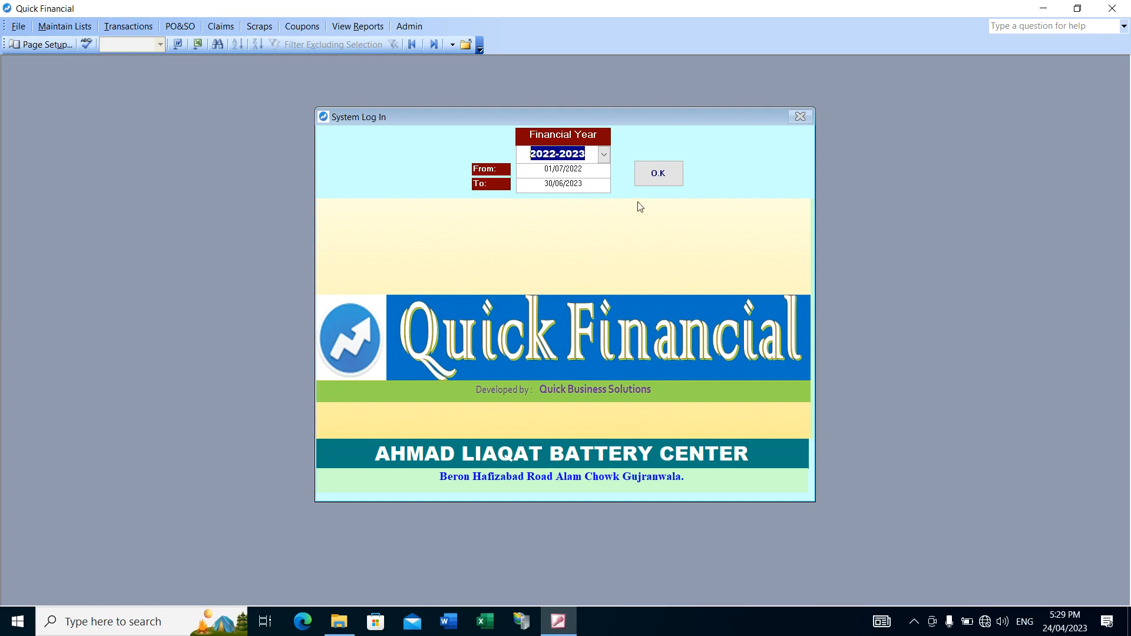
left_click(658, 174)
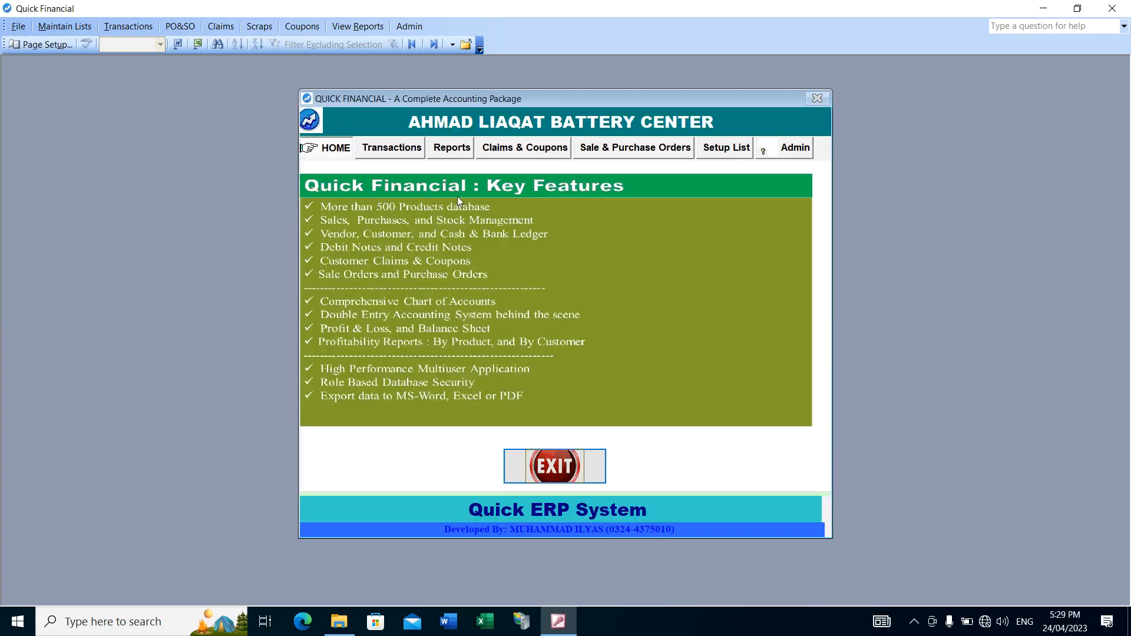
Step: Open the purchase entry form, review purchase invoices 2 and 3 including the product and down payment, and close the form
left_click(392, 152)
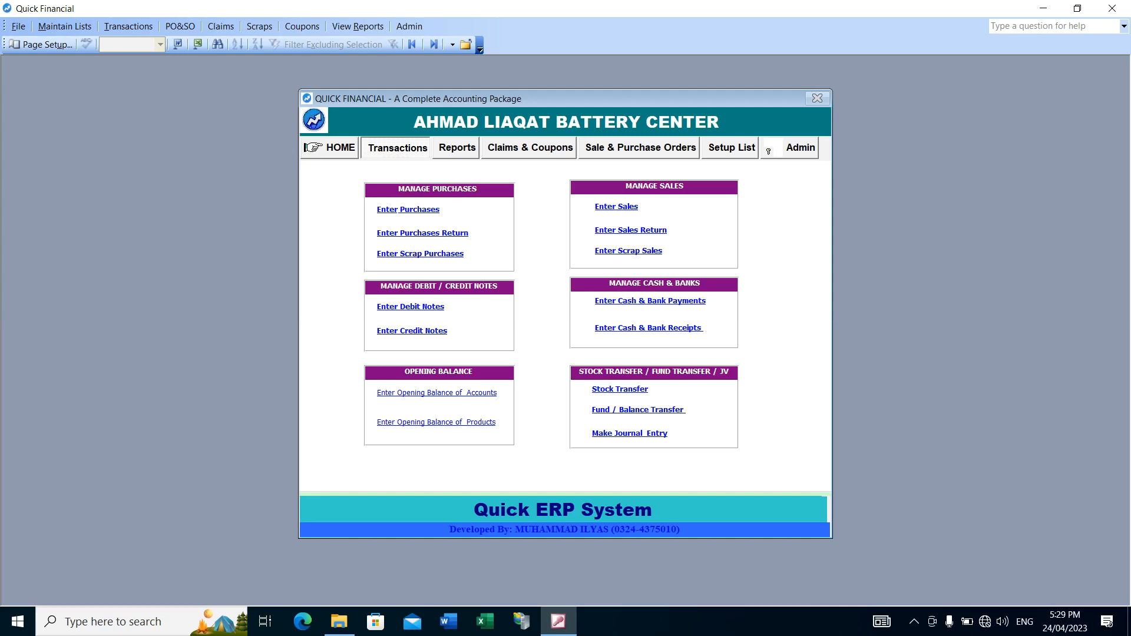
left_click(394, 210)
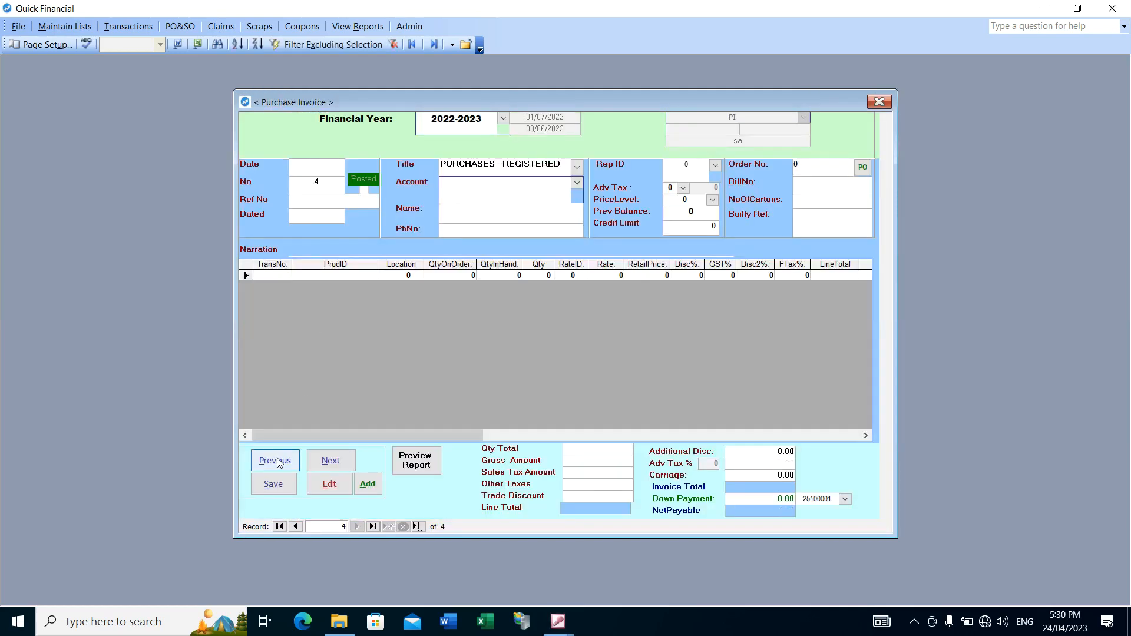
left_click(278, 463)
left_click(278, 463)
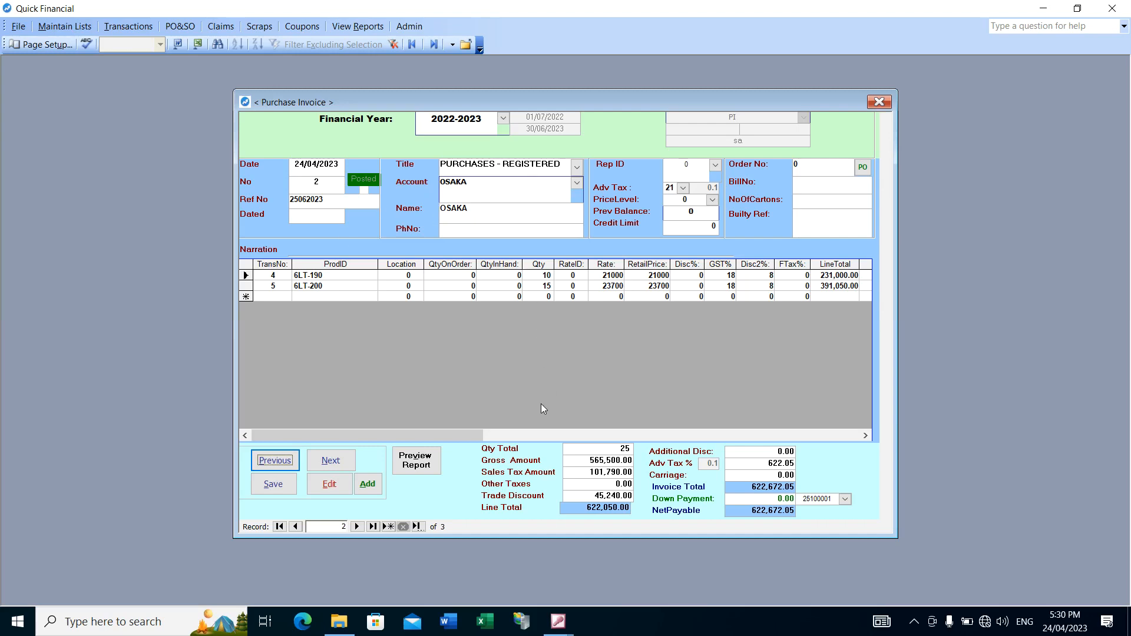
left_click(334, 459)
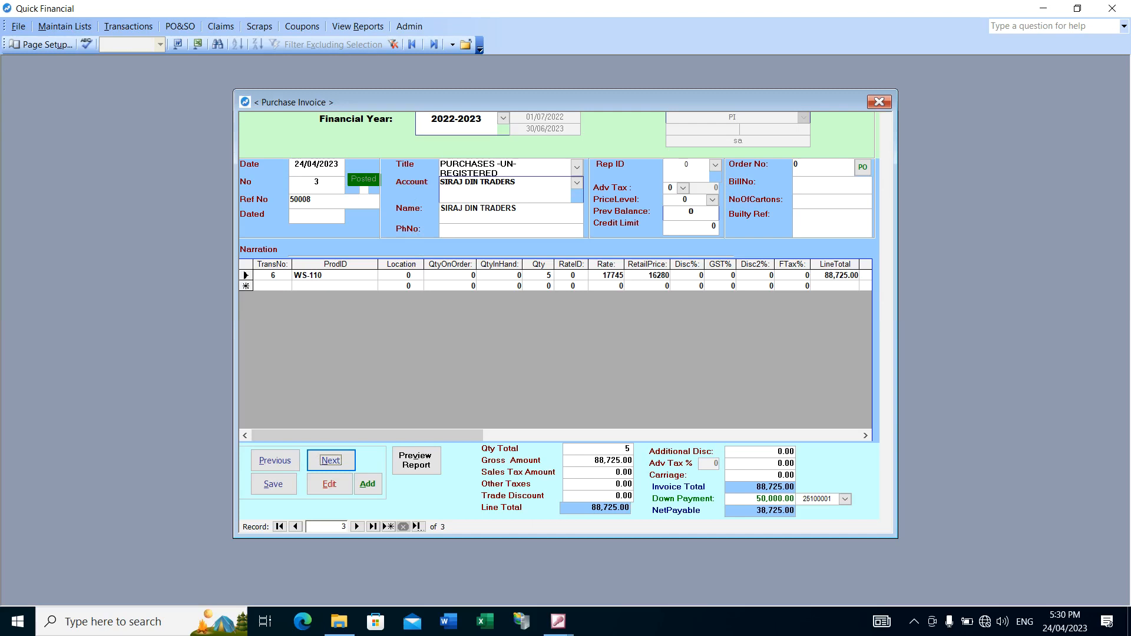
left_click(312, 275)
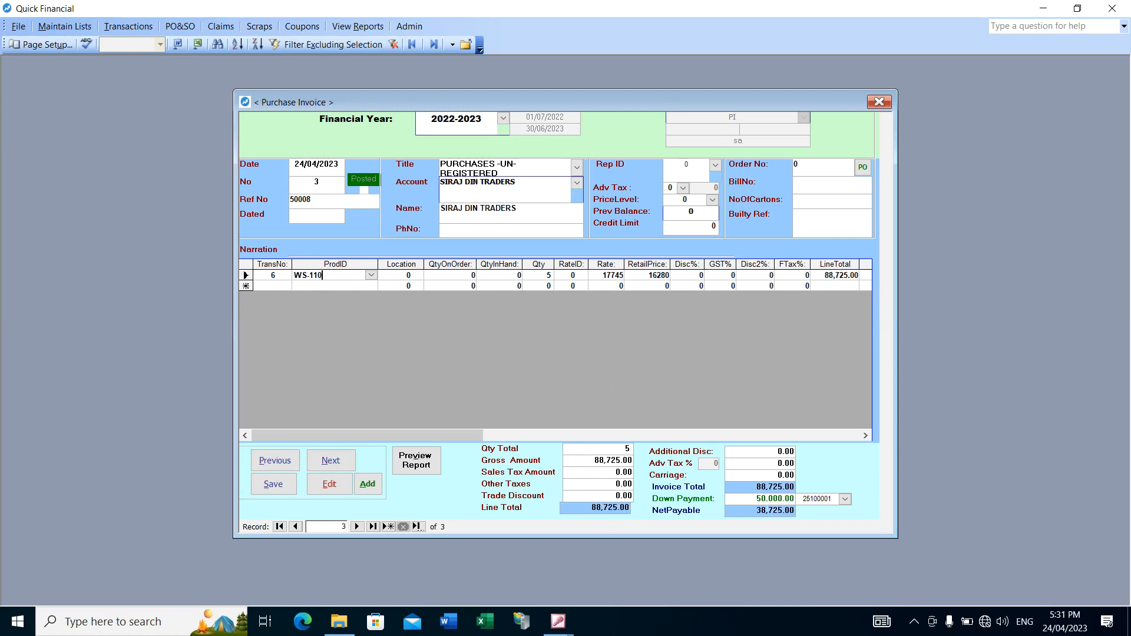
left_click_drag(756, 498, 794, 499)
left_click(879, 103)
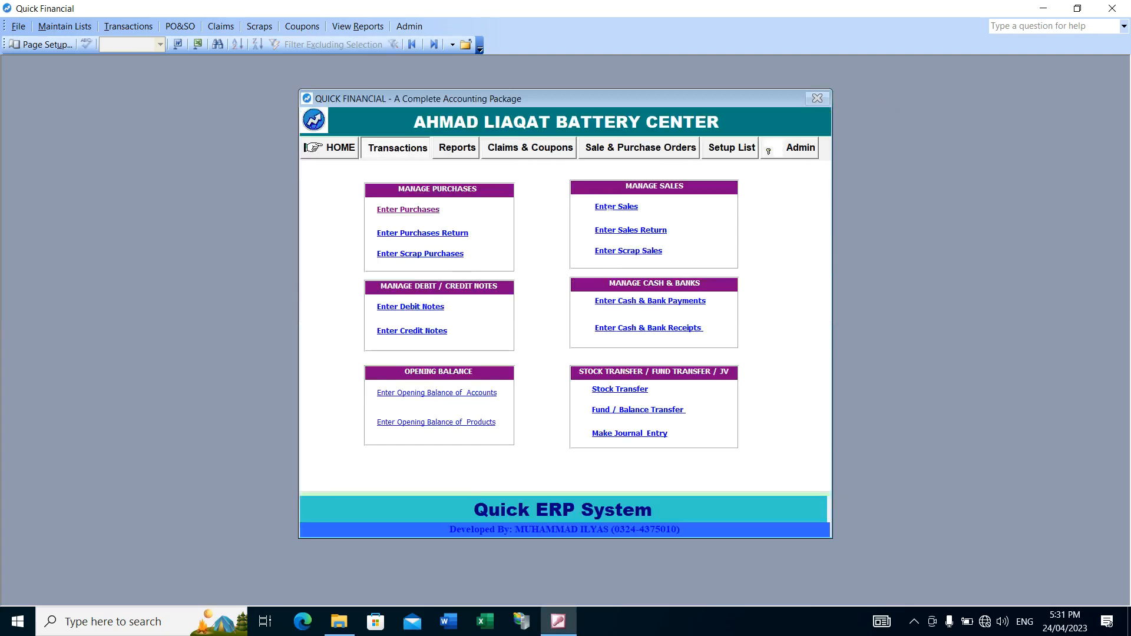
Step: Open the sales entry form, go to sale invoice 1, and examine its number, reference and available sale titles
left_click(608, 206)
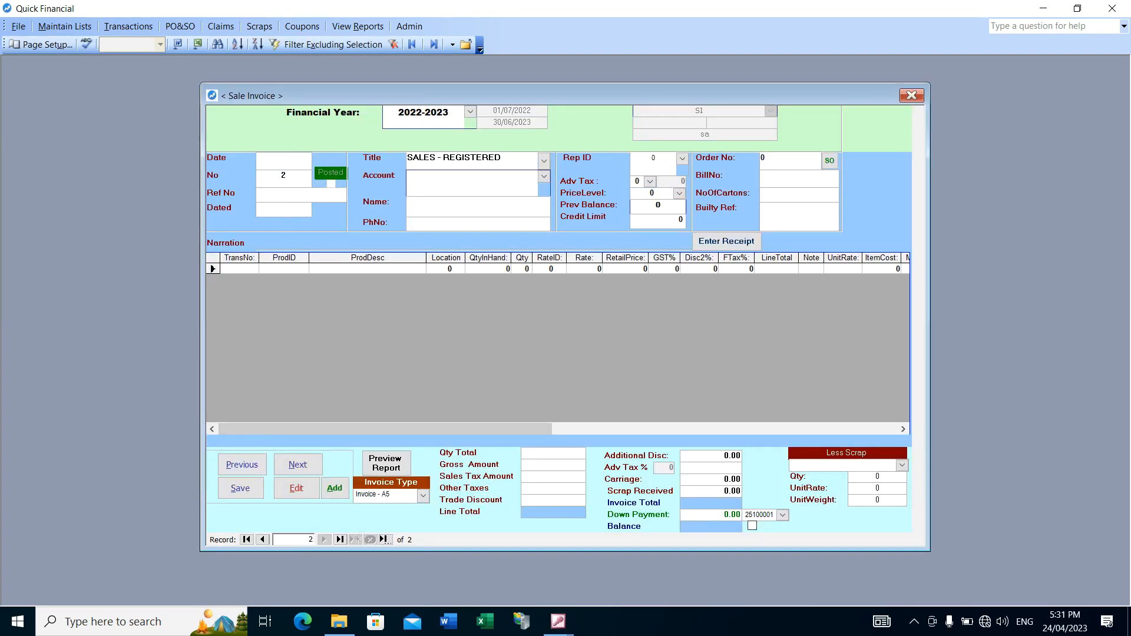
left_click(250, 464)
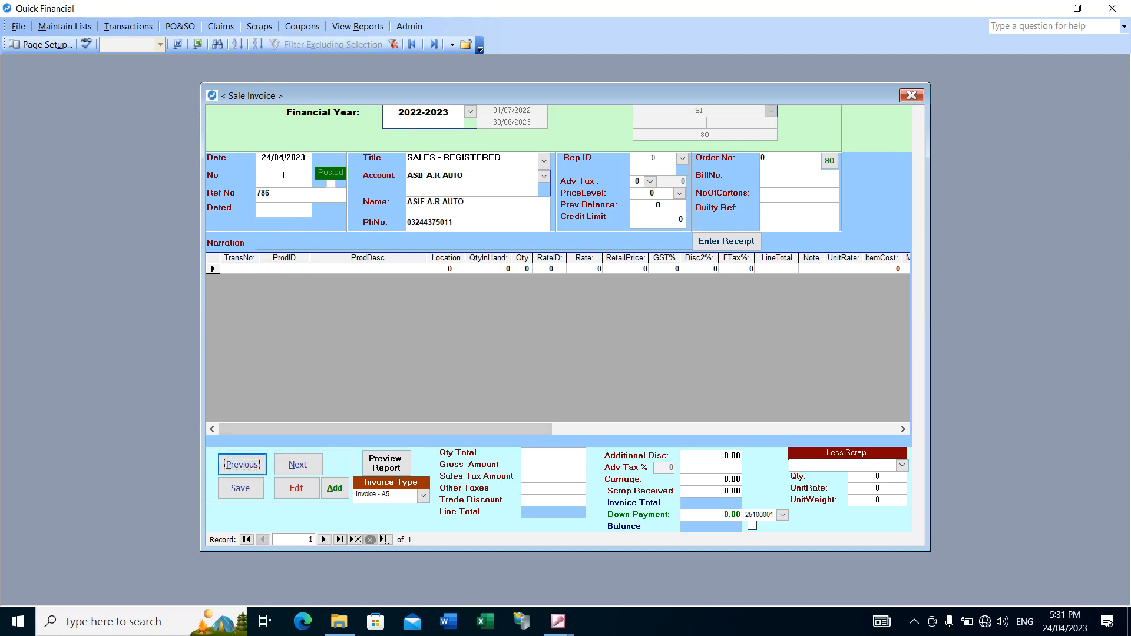
left_click(283, 175)
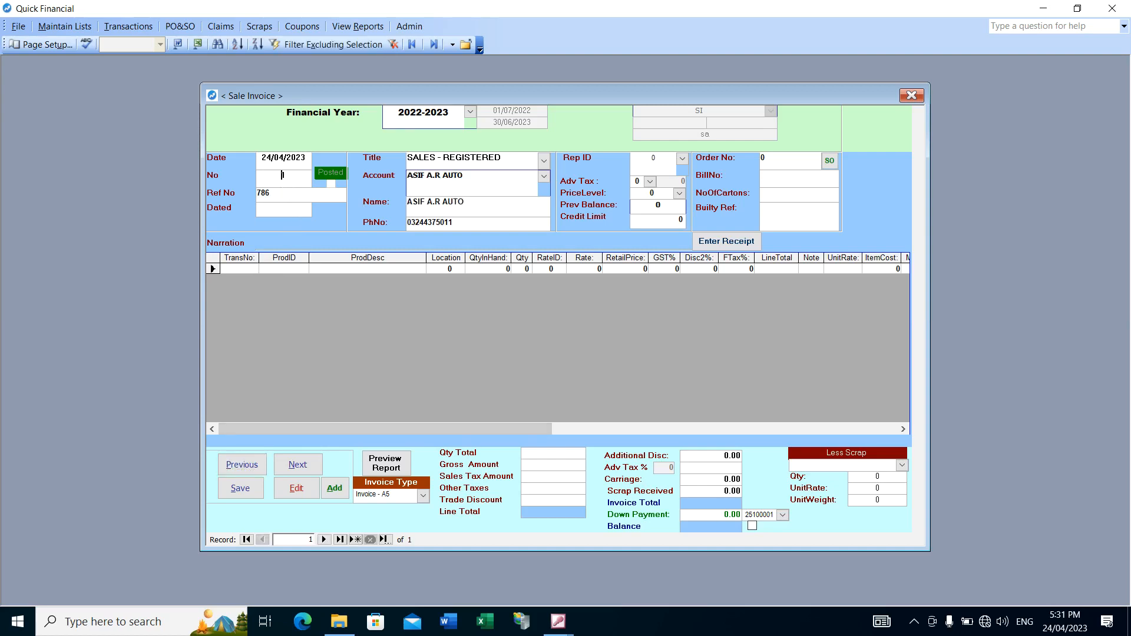
left_click(251, 188)
key("F2")
left_click(502, 158)
left_click(543, 161)
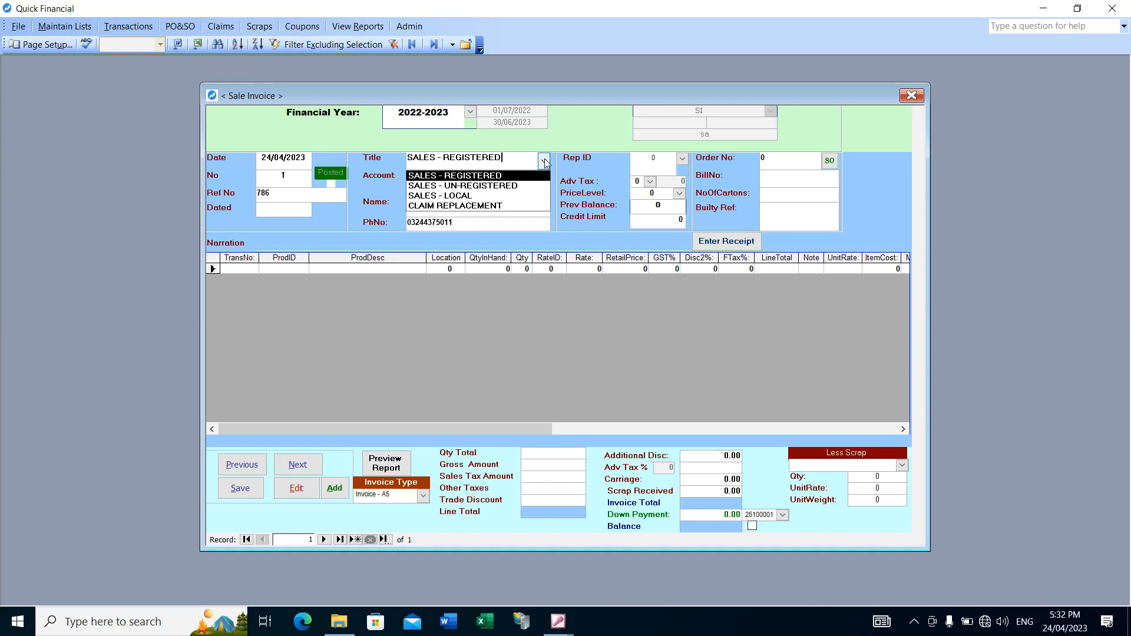
left_click(543, 161)
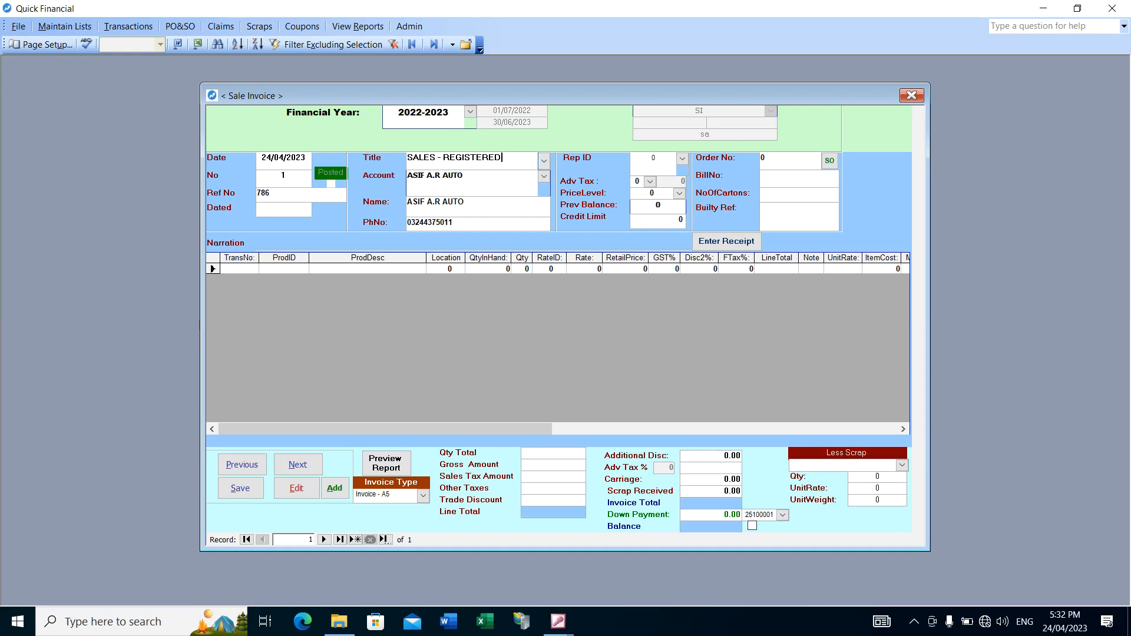
Step: Clear the account on sale invoice 1 and list the accounts available for selection
left_click(465, 176)
left_click_drag(464, 177, 358, 179)
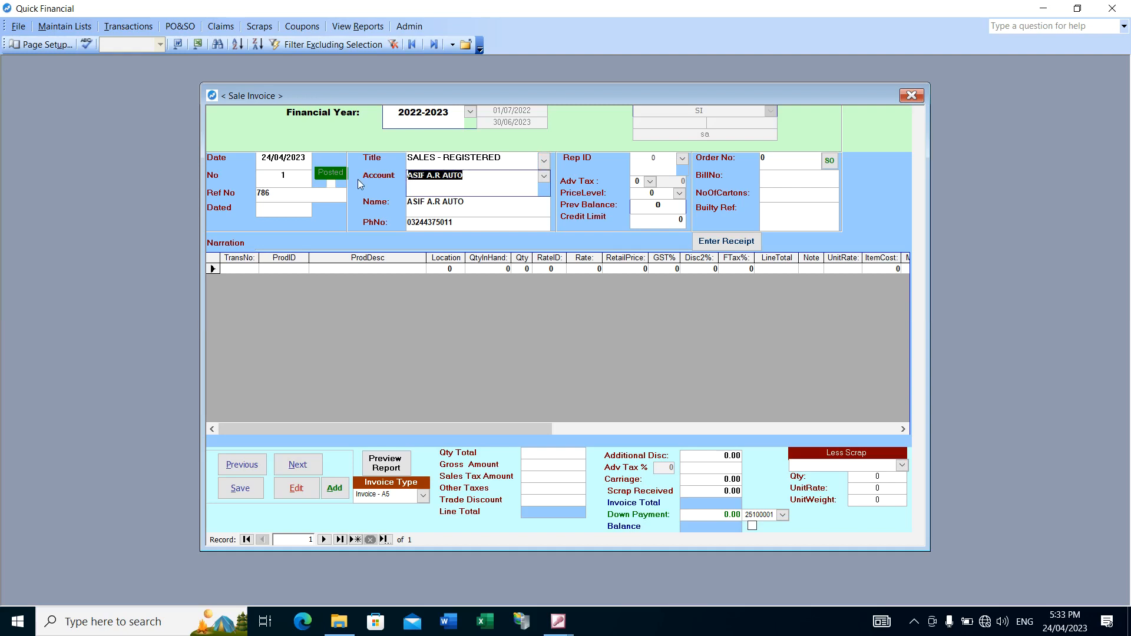
key("Delete")
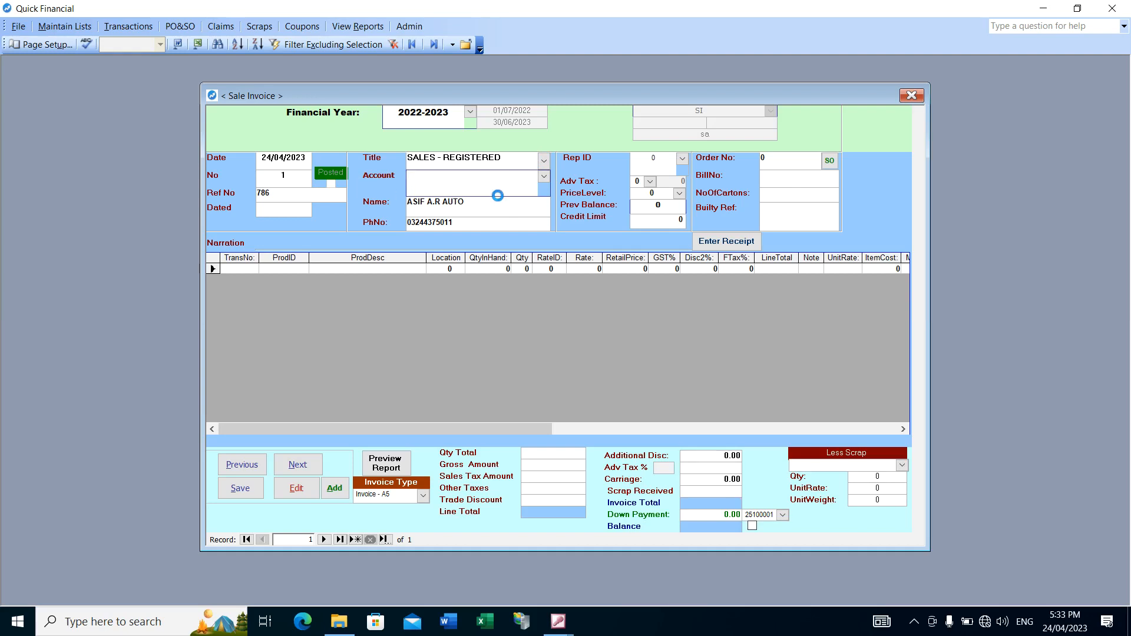
left_click(497, 179)
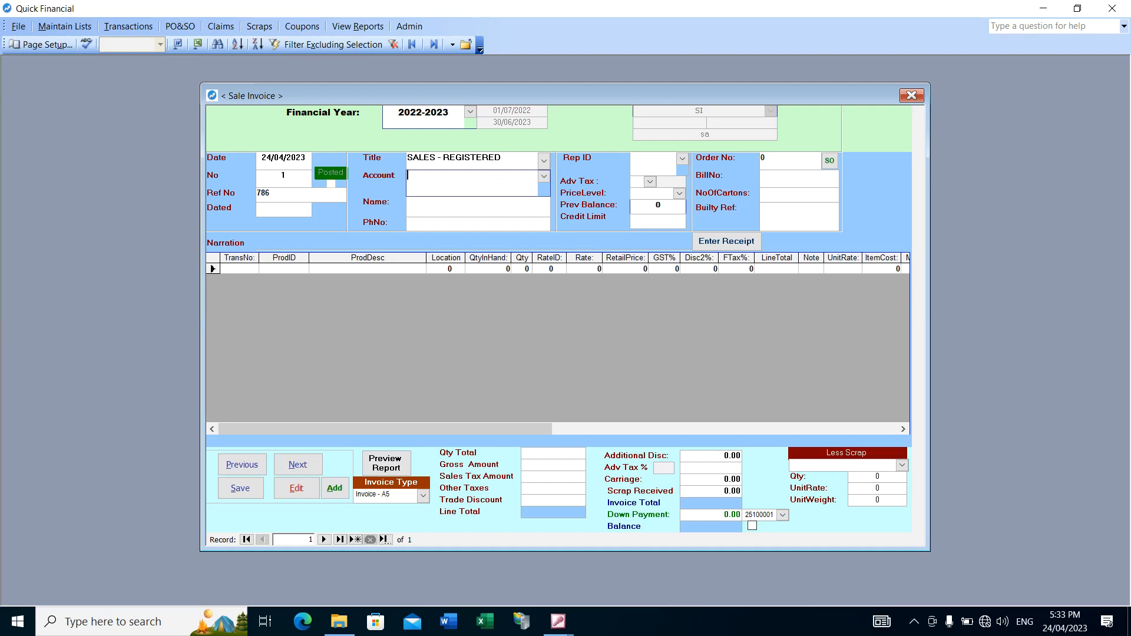
left_click(543, 178)
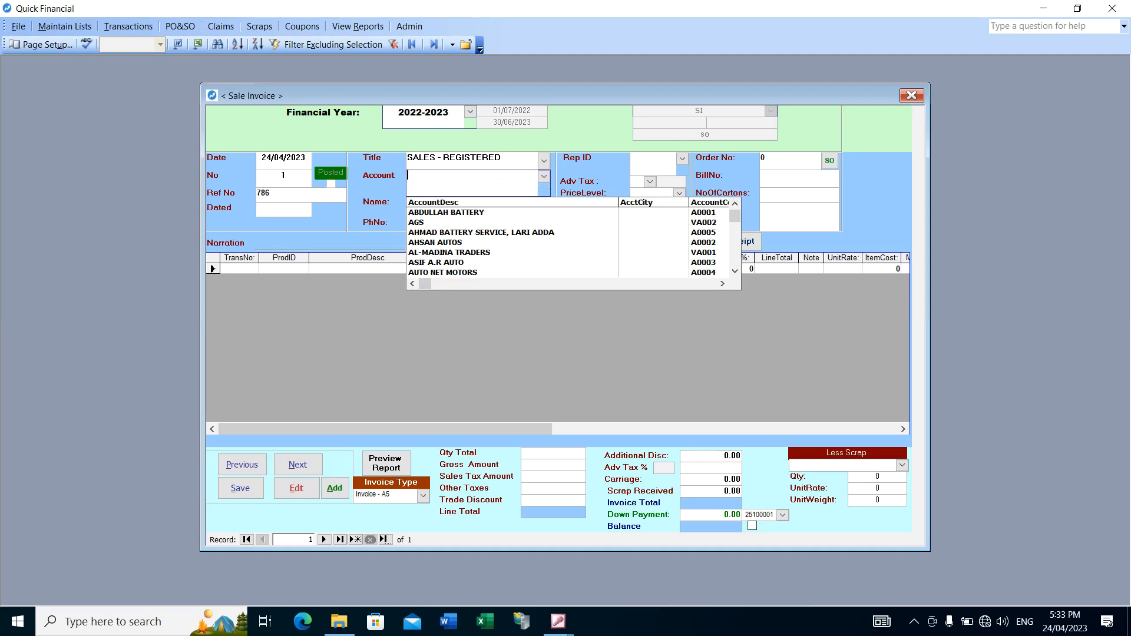
Step: Open the chart of accounts and find the Sundry Debtors control account by its ID 2506
left_click(62, 27)
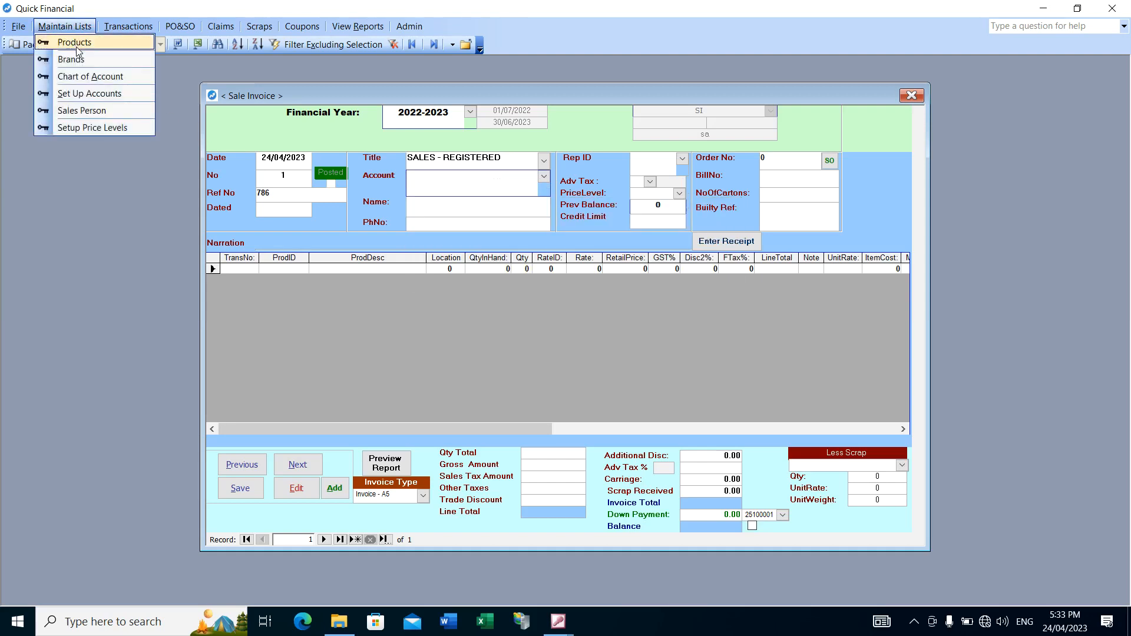
left_click(88, 76)
left_click(452, 161)
key("ctrl+f")
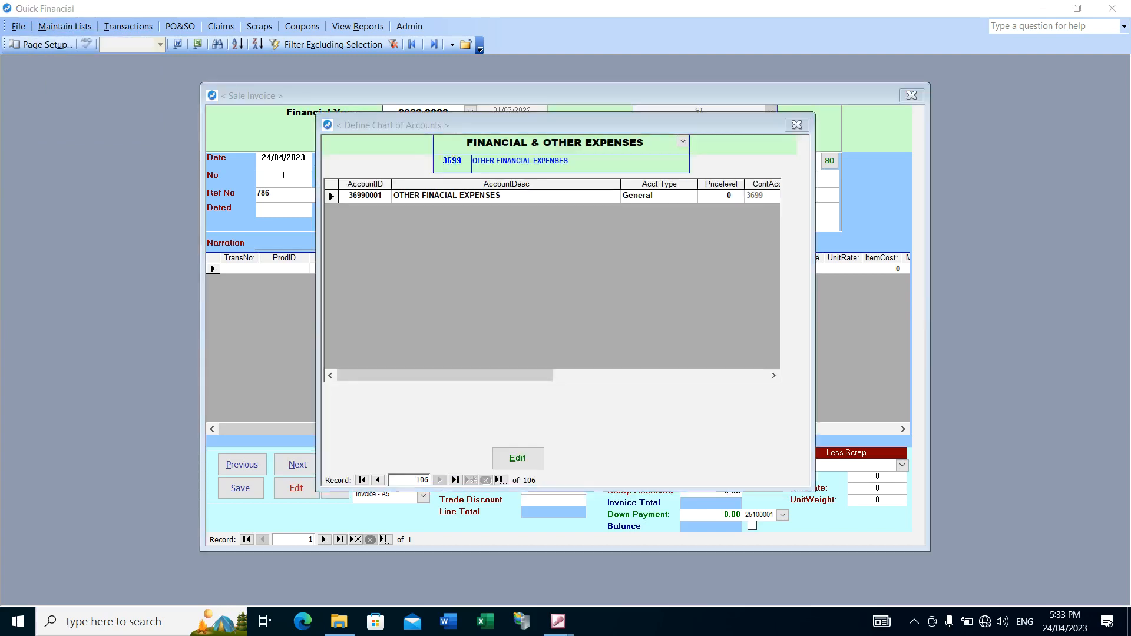
type("2506")
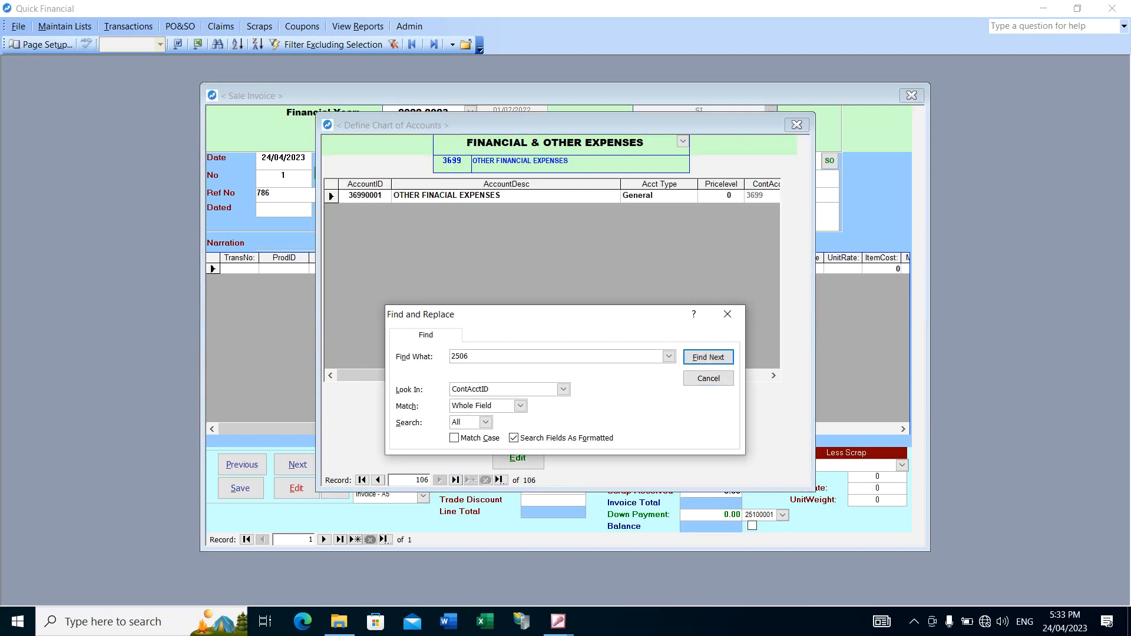
key("Return")
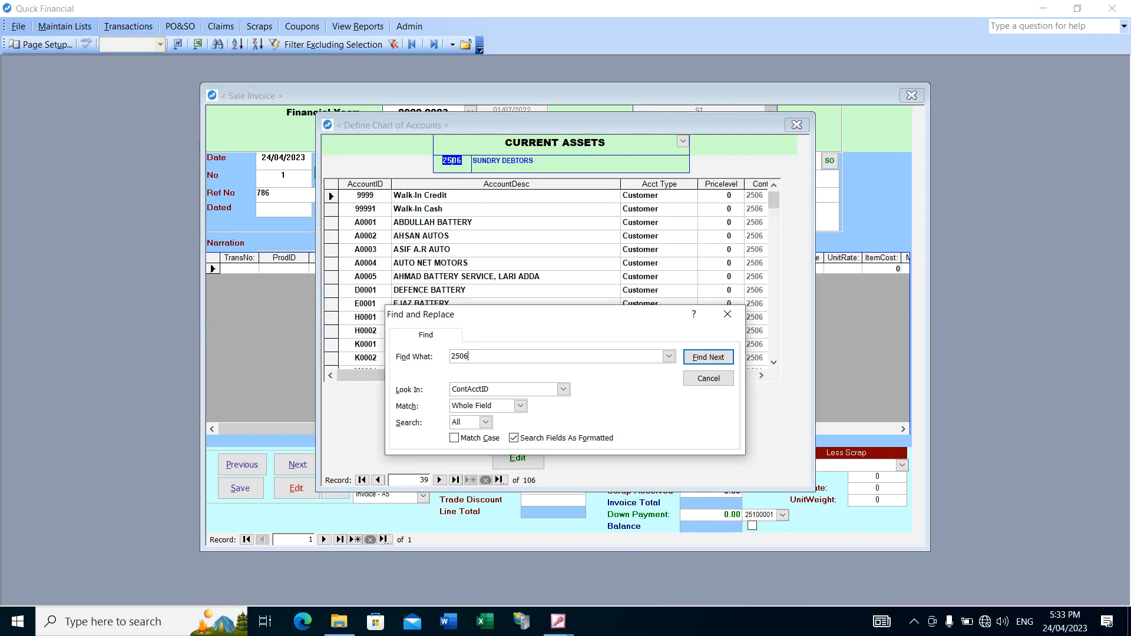
left_click(452, 161)
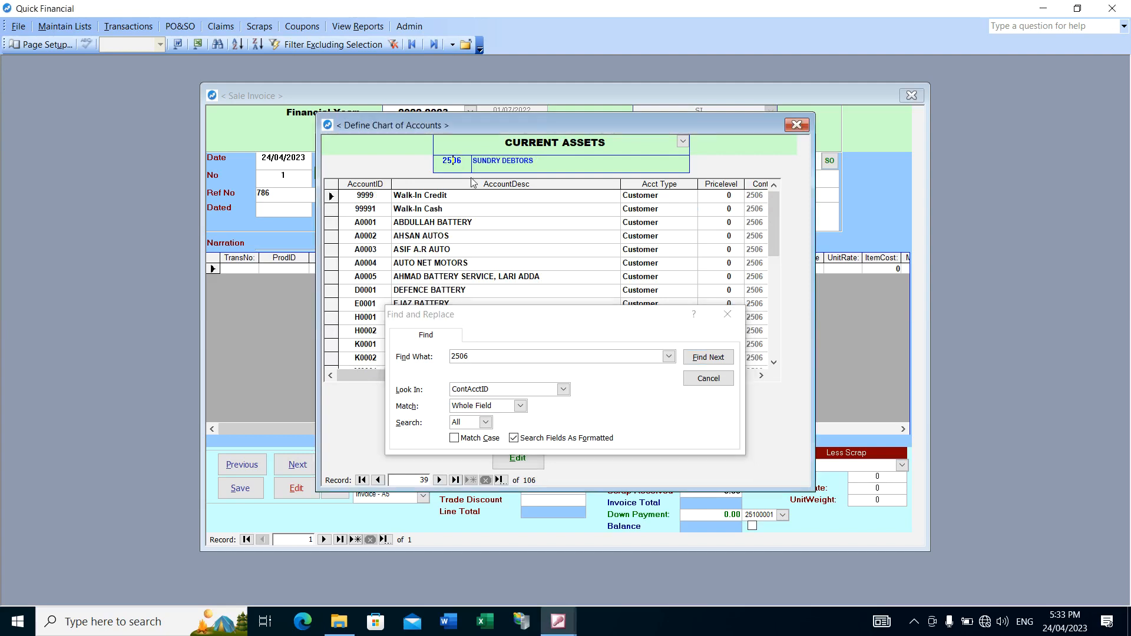
left_click(709, 378)
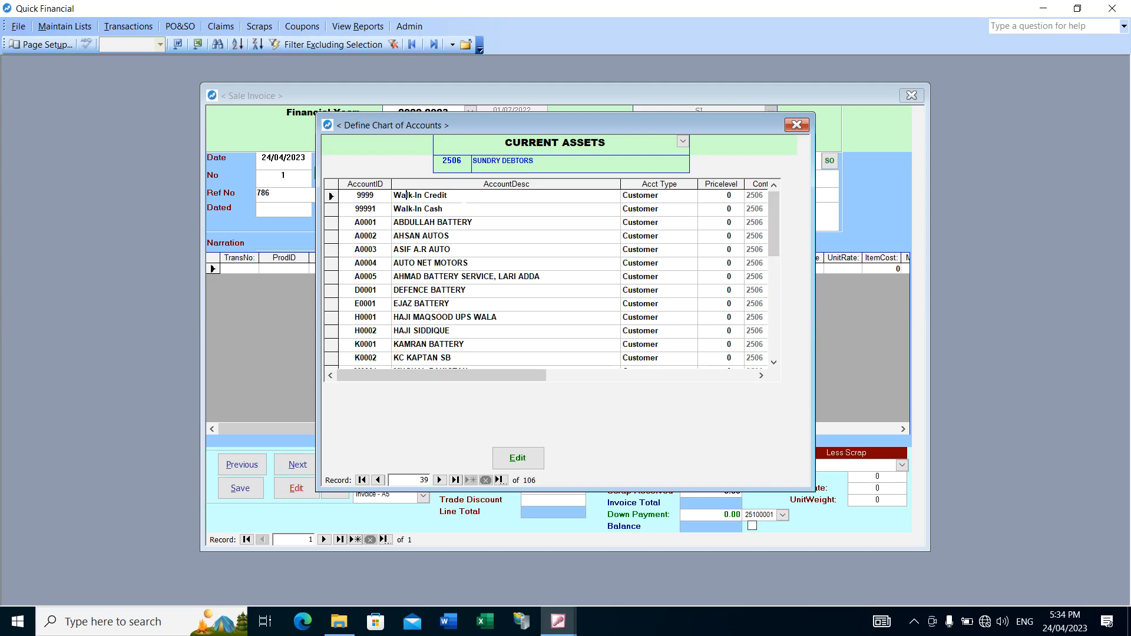
Step: Examine the Walk-In Credit and Walk-In Cash accounts under Sundry Debtors
left_click(456, 198)
left_click(330, 197)
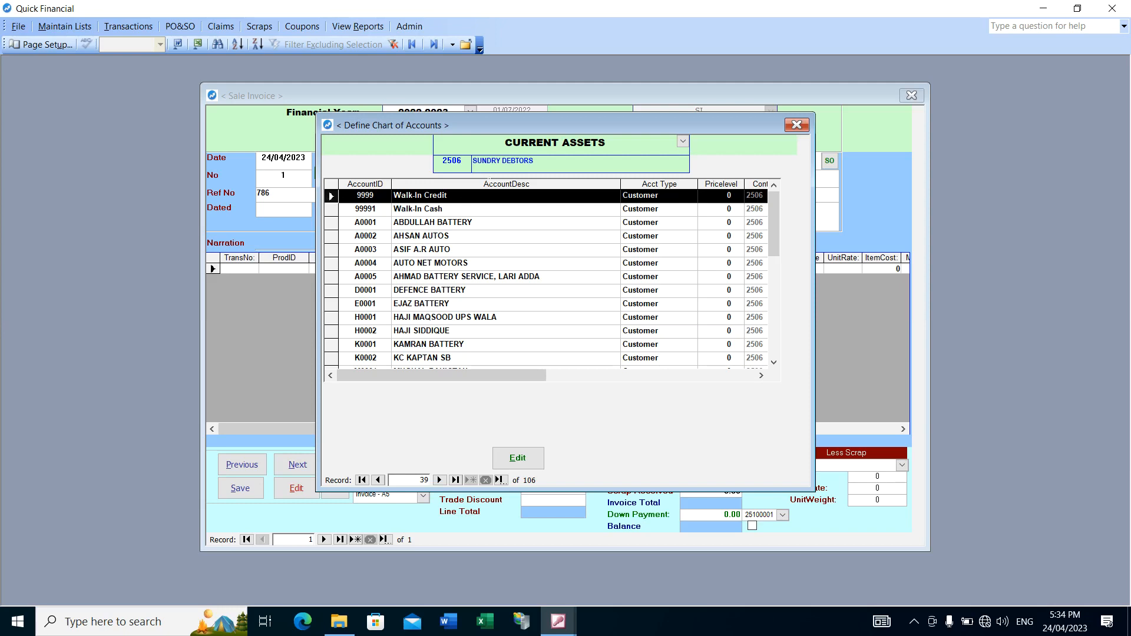
left_click(451, 195)
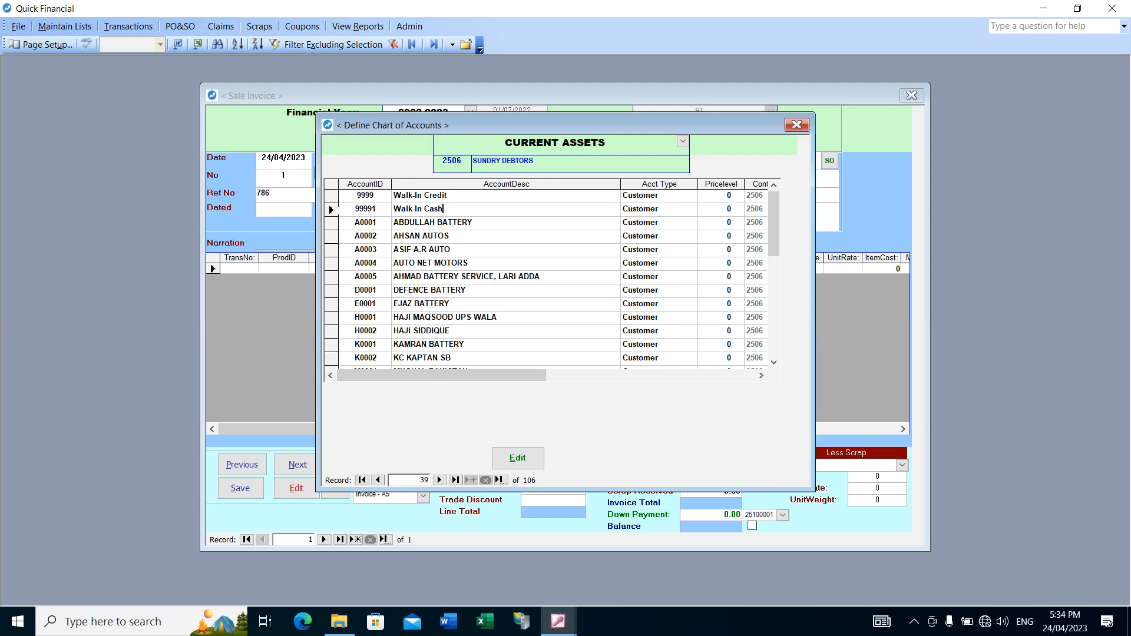
left_click(329, 209)
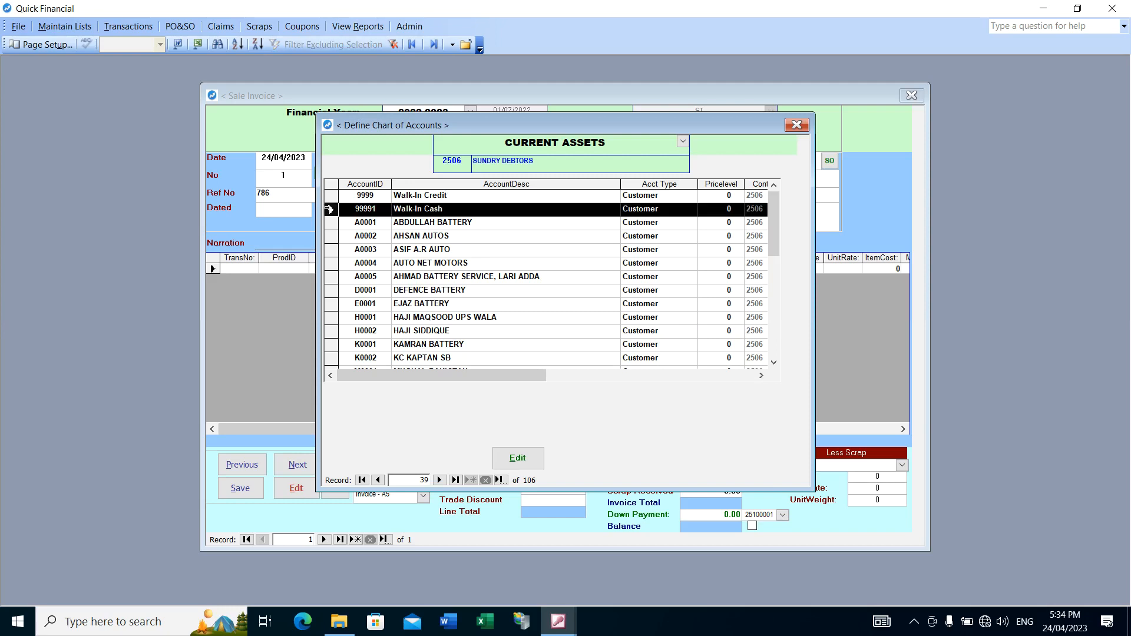
left_click(457, 209)
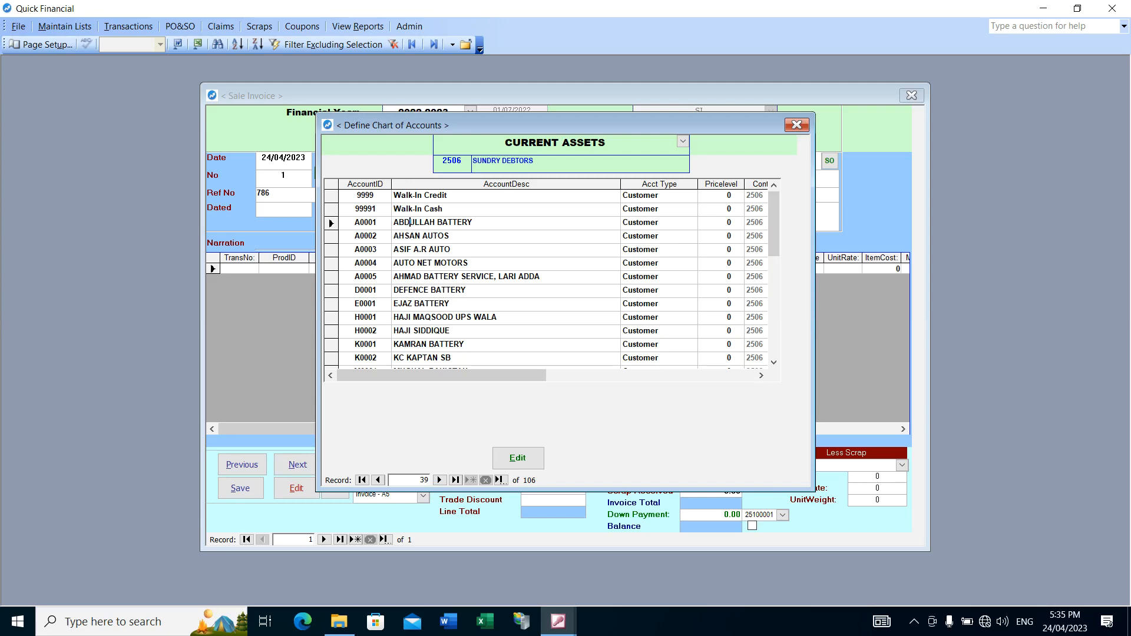
Step: Examine how the customer account IDs and descriptions are coded alphabetically through the end of the Sundry Debtors list
left_click_drag(354, 222, 378, 223)
left_click_drag(377, 236, 355, 236)
left_click(399, 249)
left_click(469, 263)
left_click_drag(378, 277, 356, 277)
key("Down")
scroll(547, 277, "down", 1)
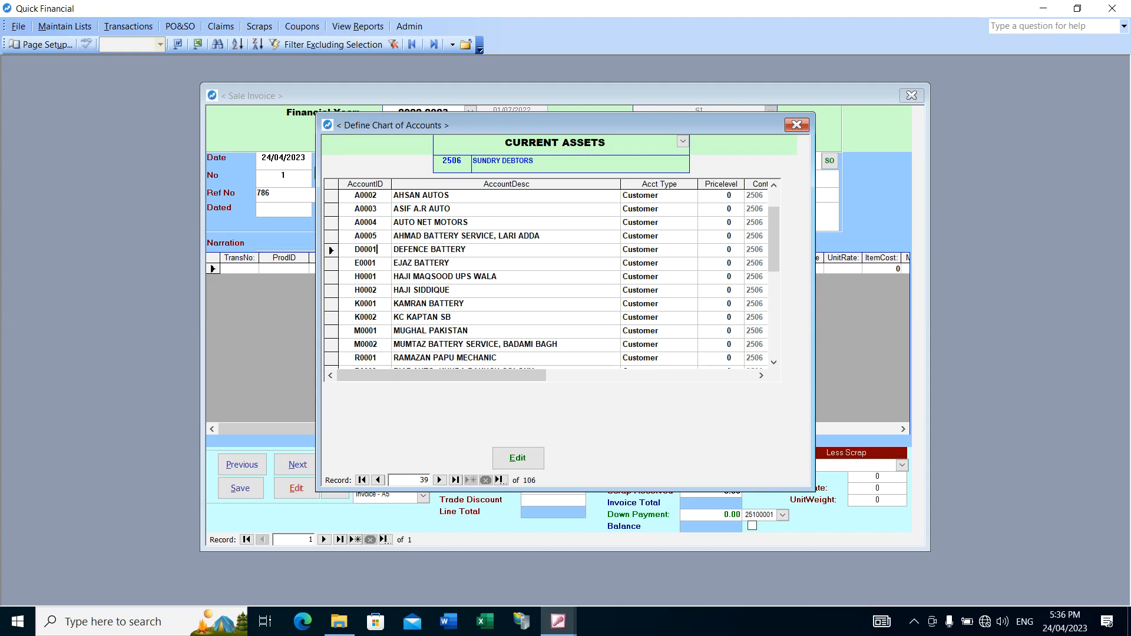
scroll(547, 277, "down", 2)
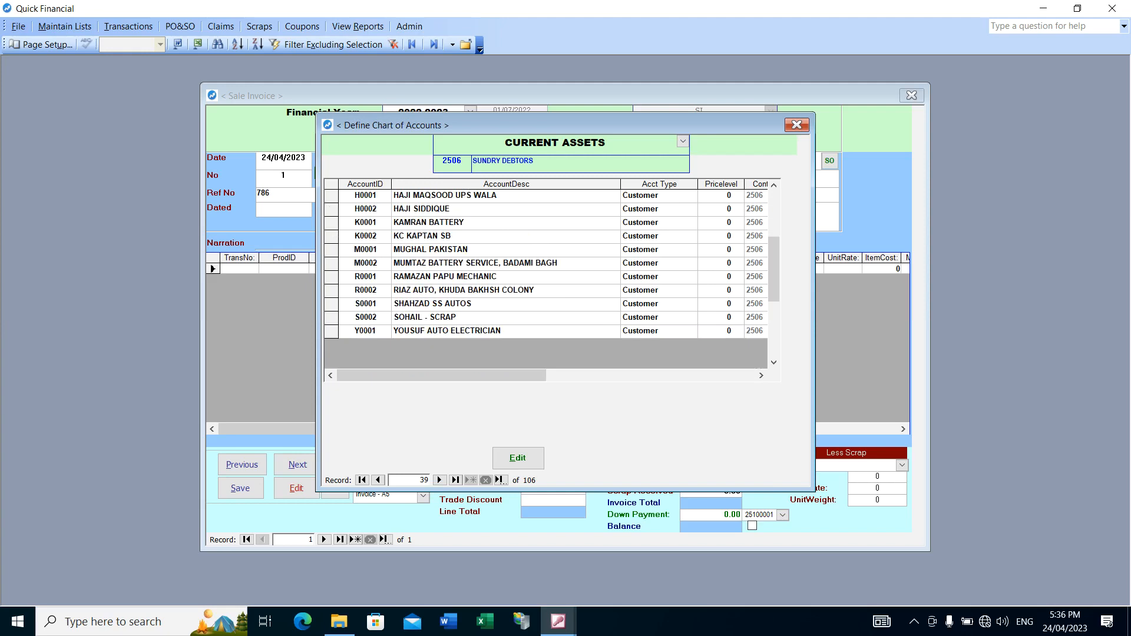
Step: Enable editing of the Sundry Debtors accounts and examine the account types offered for a new account row
left_click(517, 457)
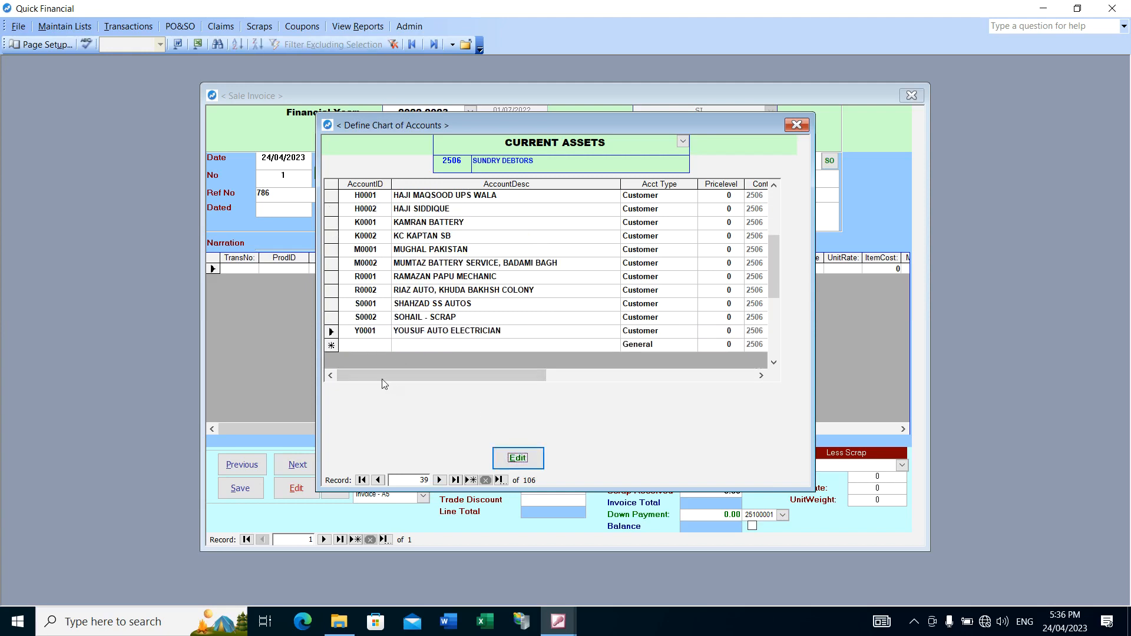
left_click(365, 345)
left_click(406, 345)
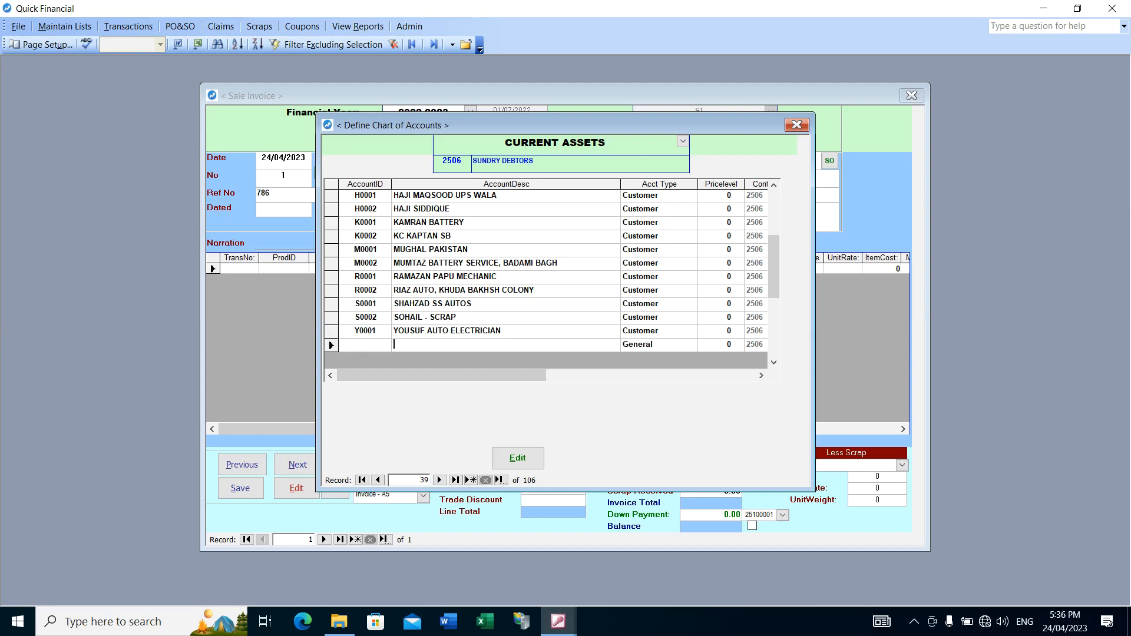
left_click(688, 345)
left_click(691, 345)
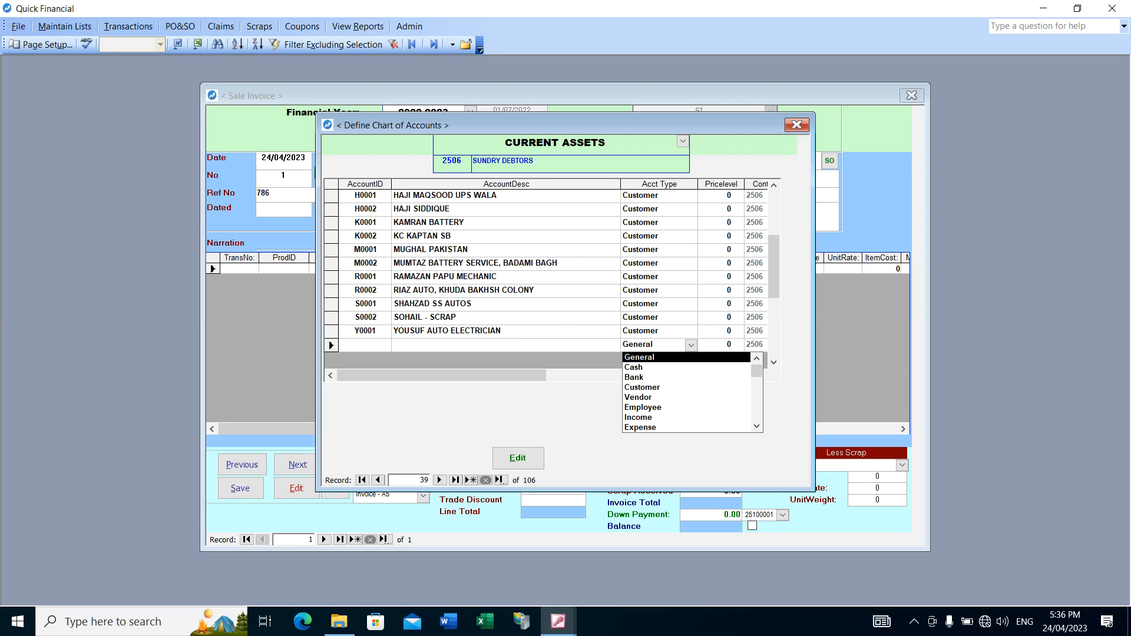
left_click(459, 317)
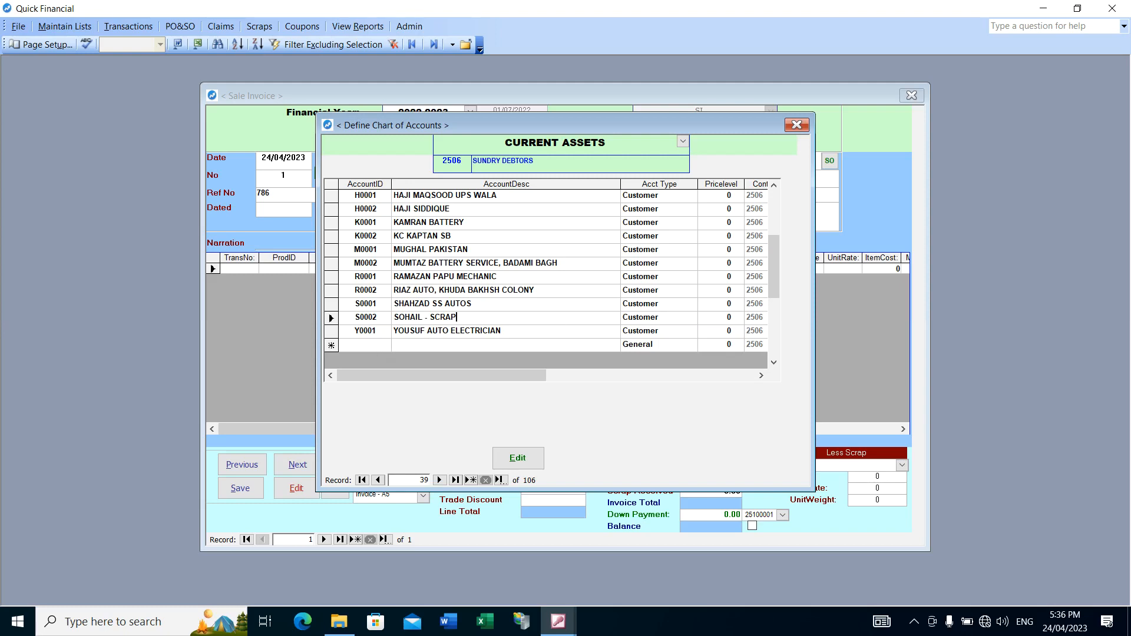
left_click(676, 333)
left_click(686, 345)
Step: Review the customer accounts from start to end of the Sundry Debtors list and close the chart of accounts
left_click(522, 223)
scroll(496, 276, "up", 3)
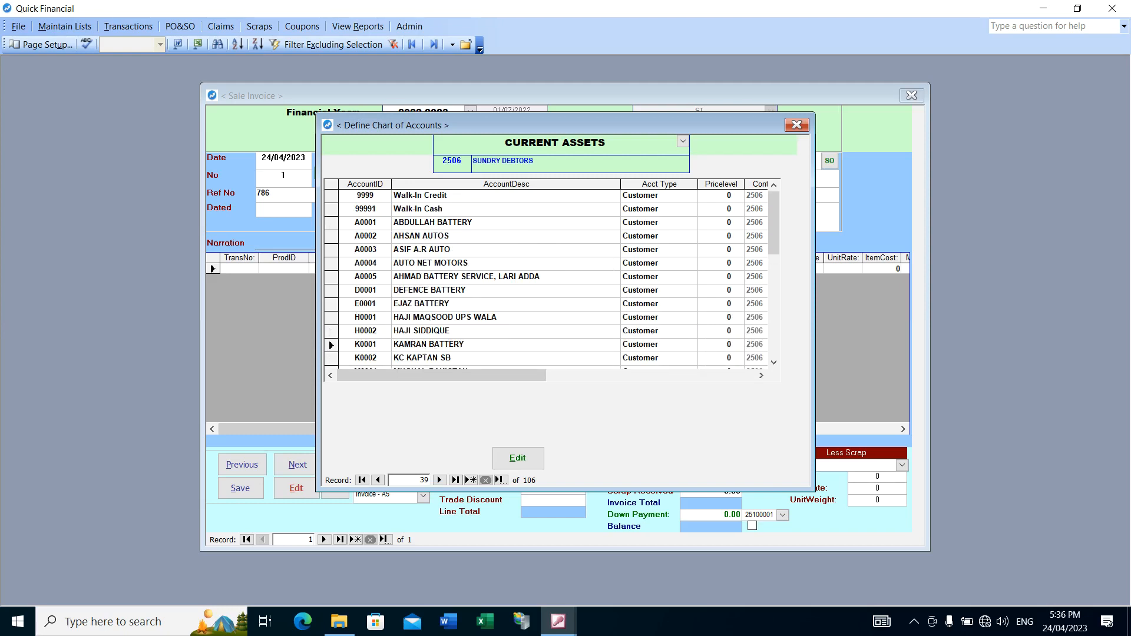
left_click(404, 222)
scroll(496, 276, "down", 3)
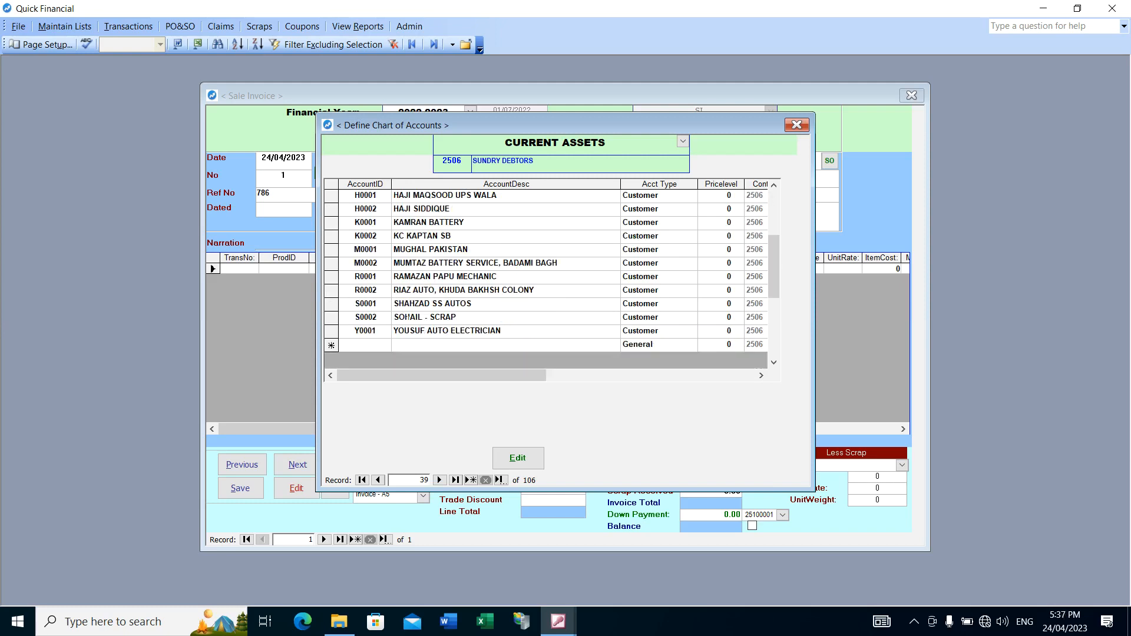
scroll(410, 317, "up", 3)
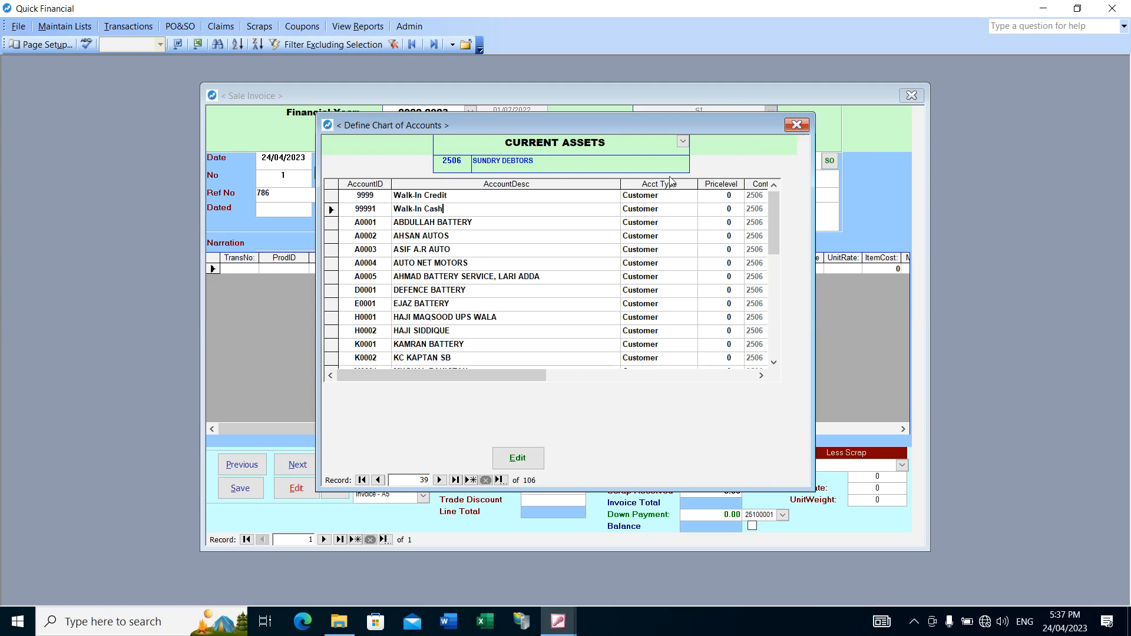
left_click(788, 128)
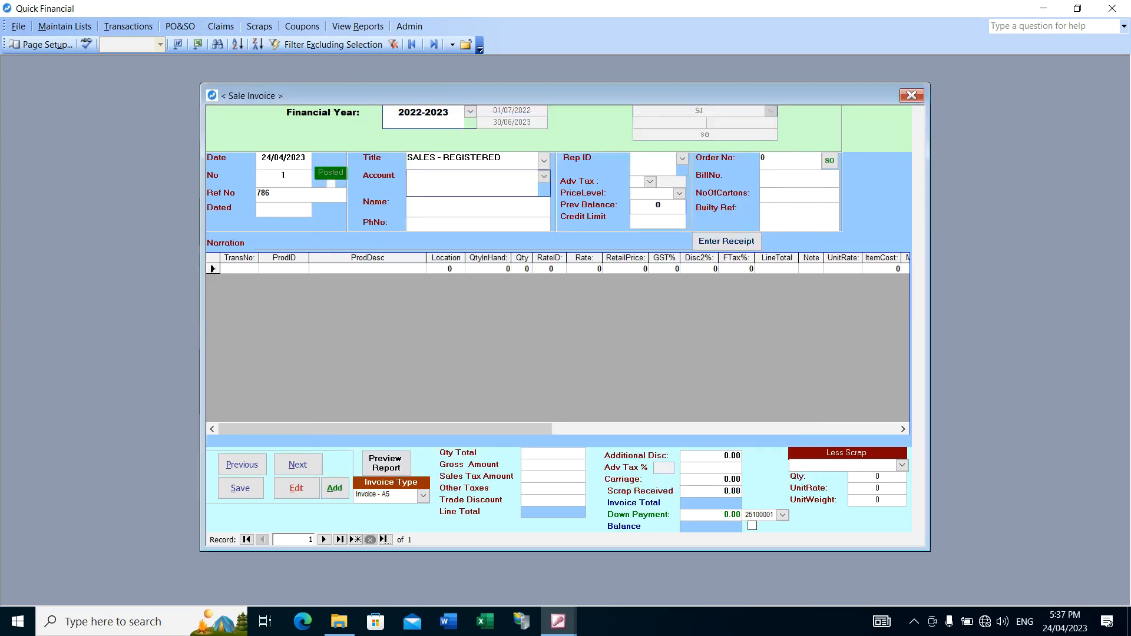
Step: Try looking up the sale invoice account by the initial letters "as" and "z", and clear the entry
type("asIF A.R AUTO")
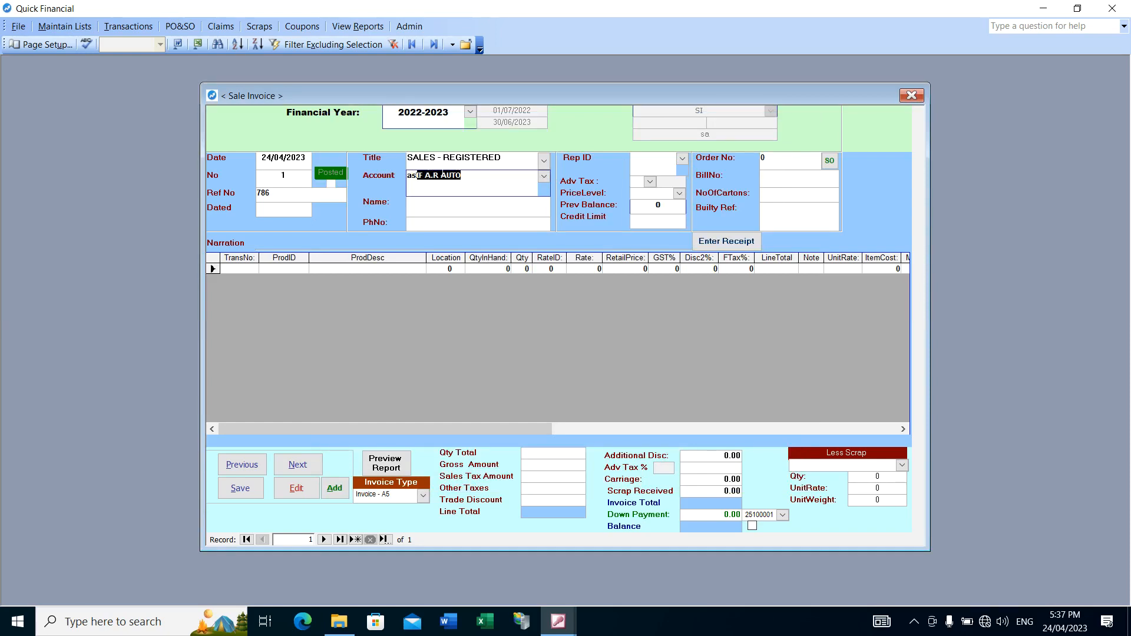
left_click(544, 176)
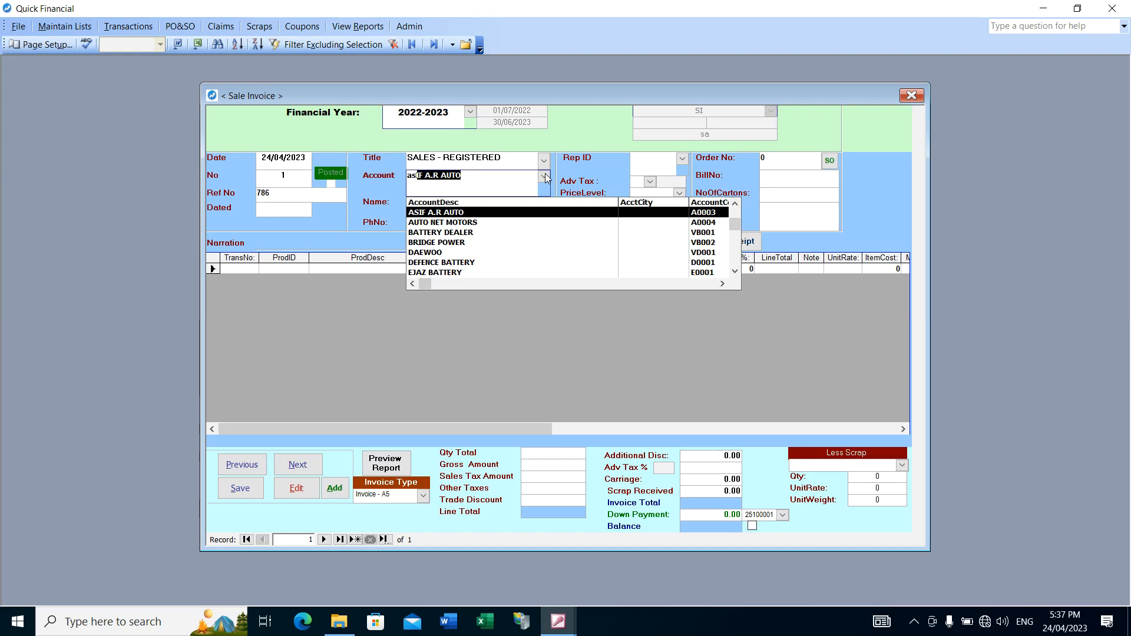
key("BackSpace")
key("BackSpace")
key("BackSpace")
type("z")
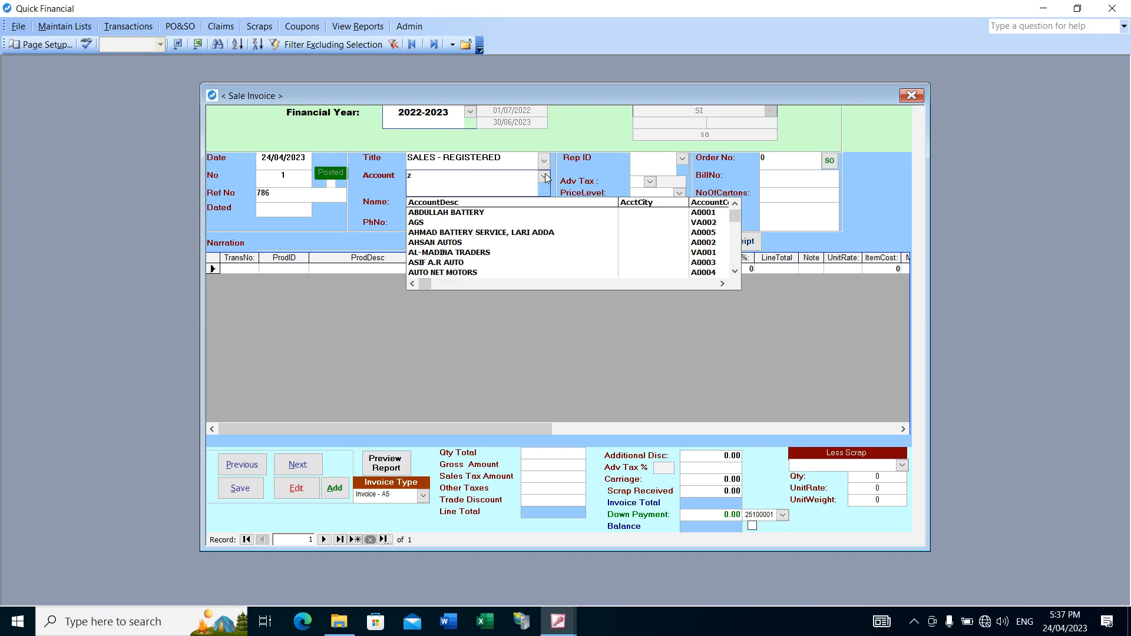
key("BackSpace")
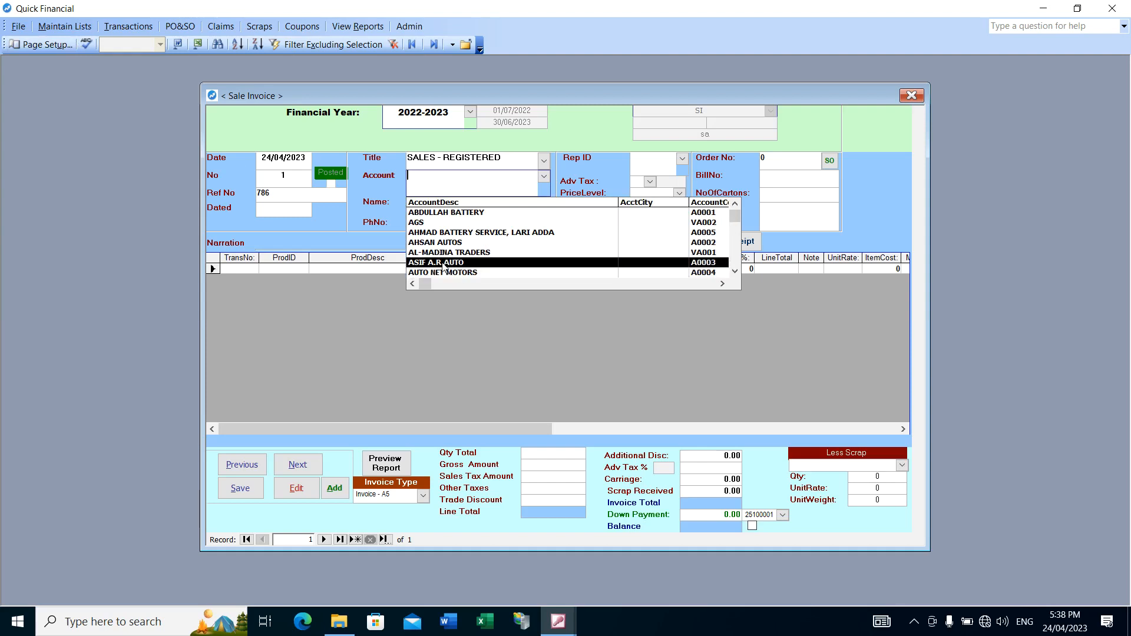
Step: Set the sale invoice's account to ASIF A.R AUTO and check the customer's phone number field
type("asIF A.R AUTO")
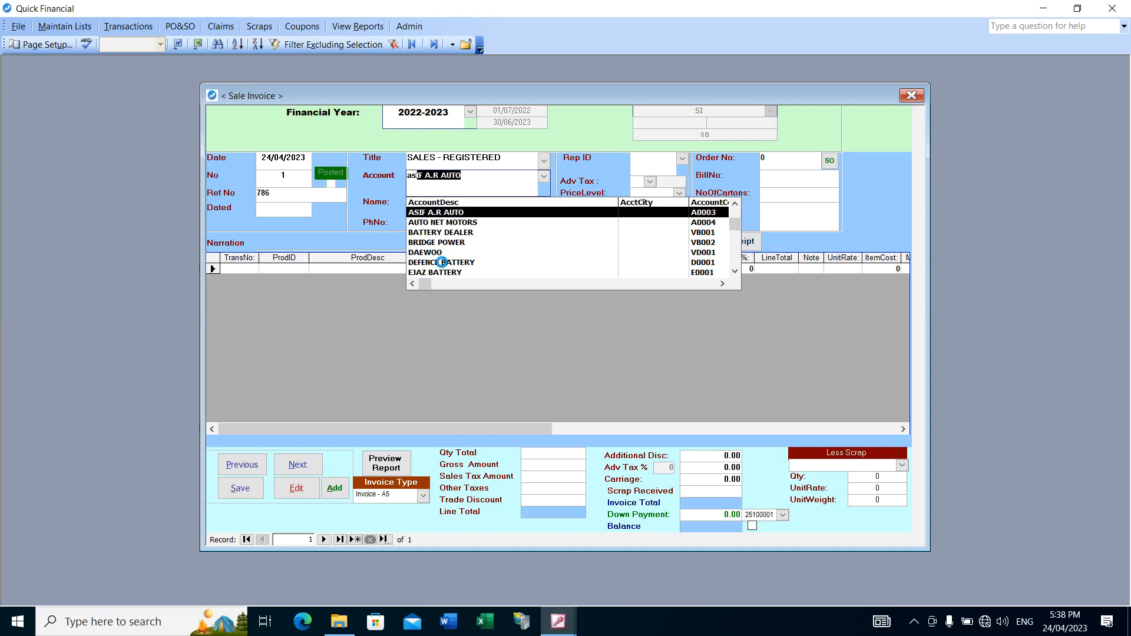
key("Return")
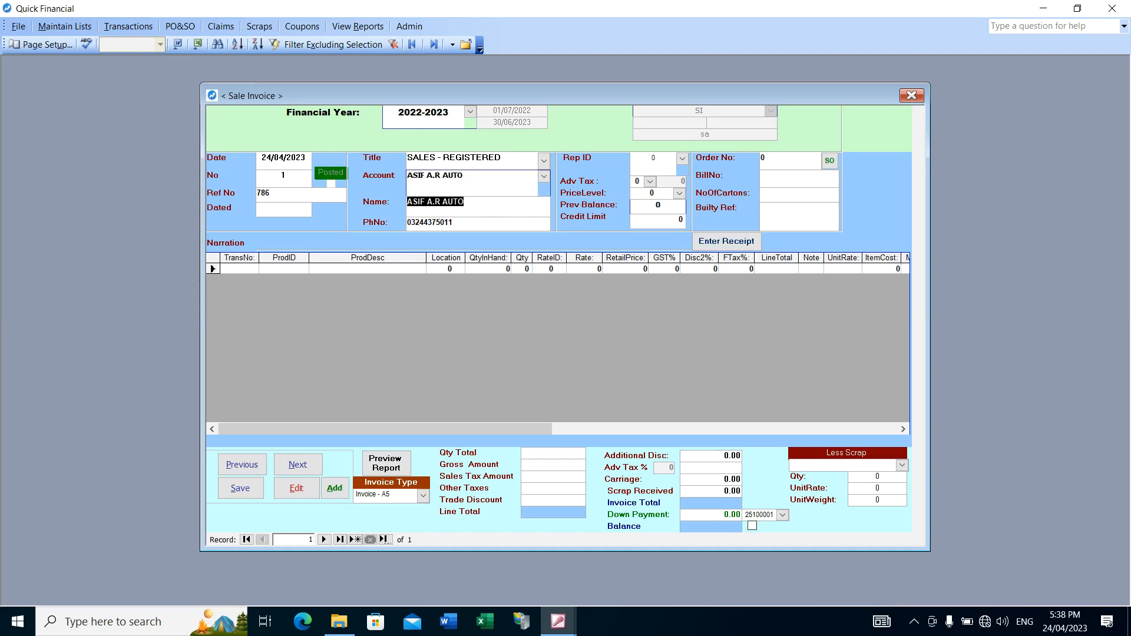
left_click(467, 224)
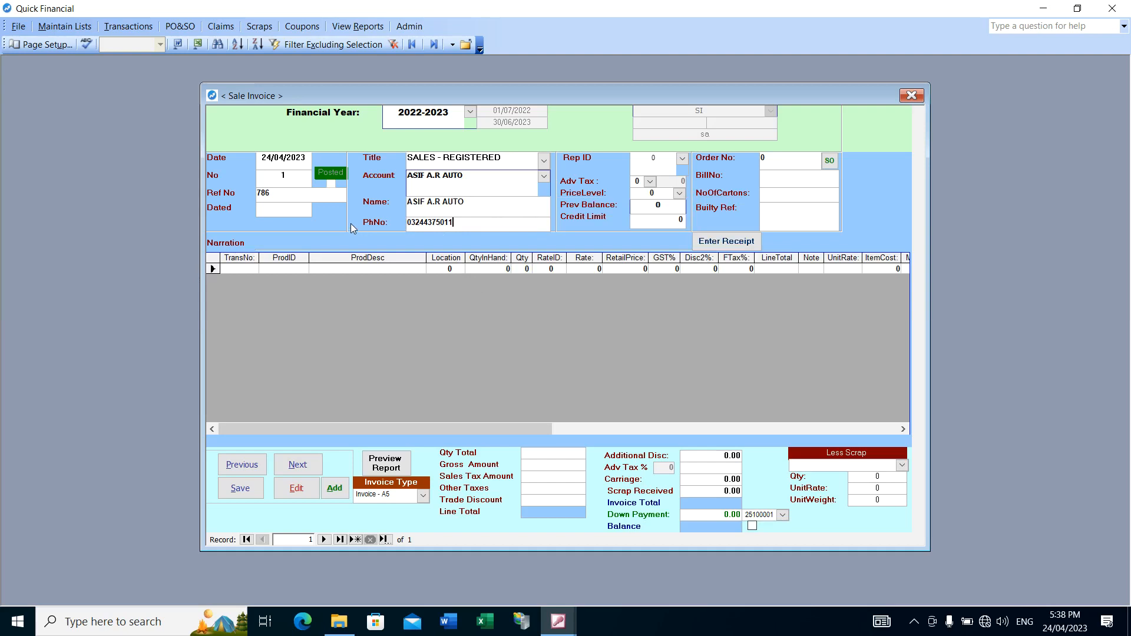
Step: Open the account setup form and find the ABDULLAH BATTERY customer account by its account ID
left_click(66, 27)
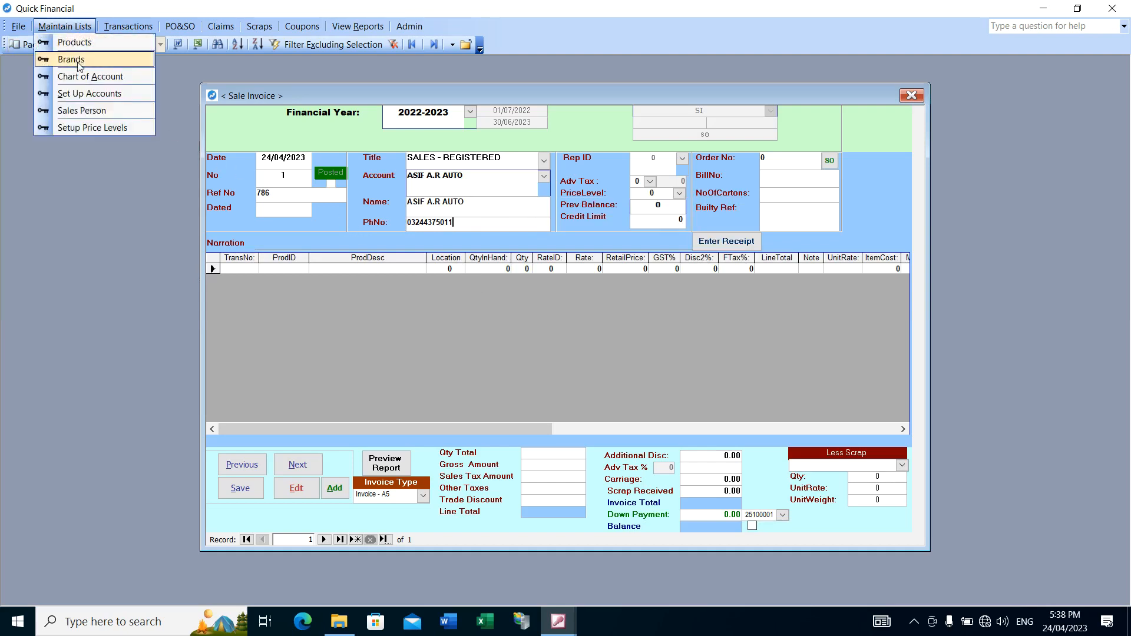
left_click(84, 95)
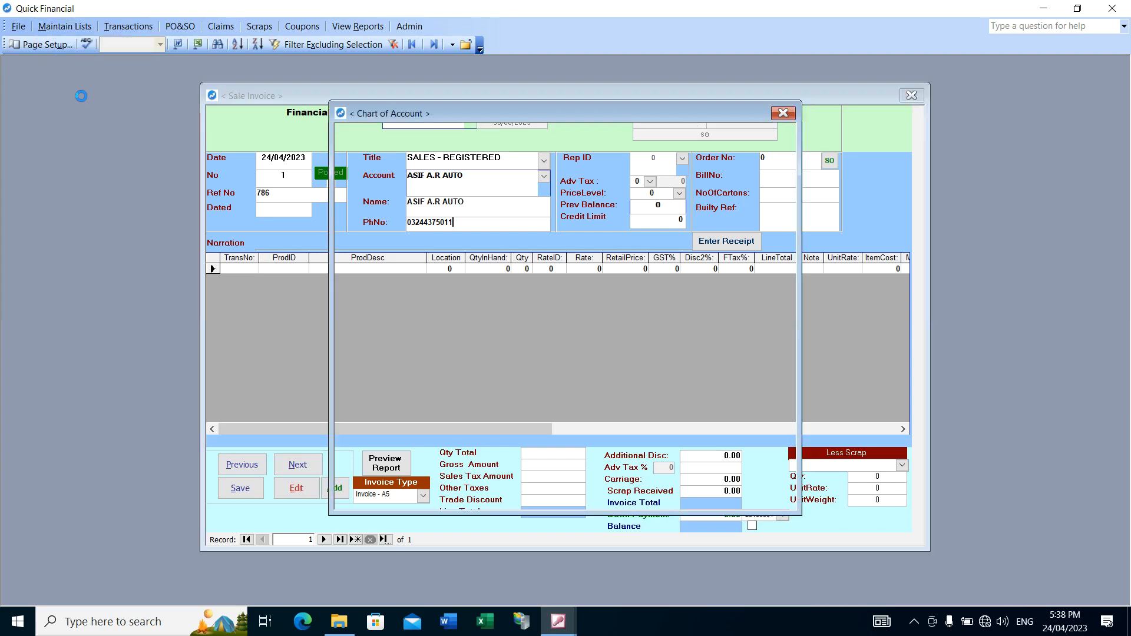
left_click(452, 146)
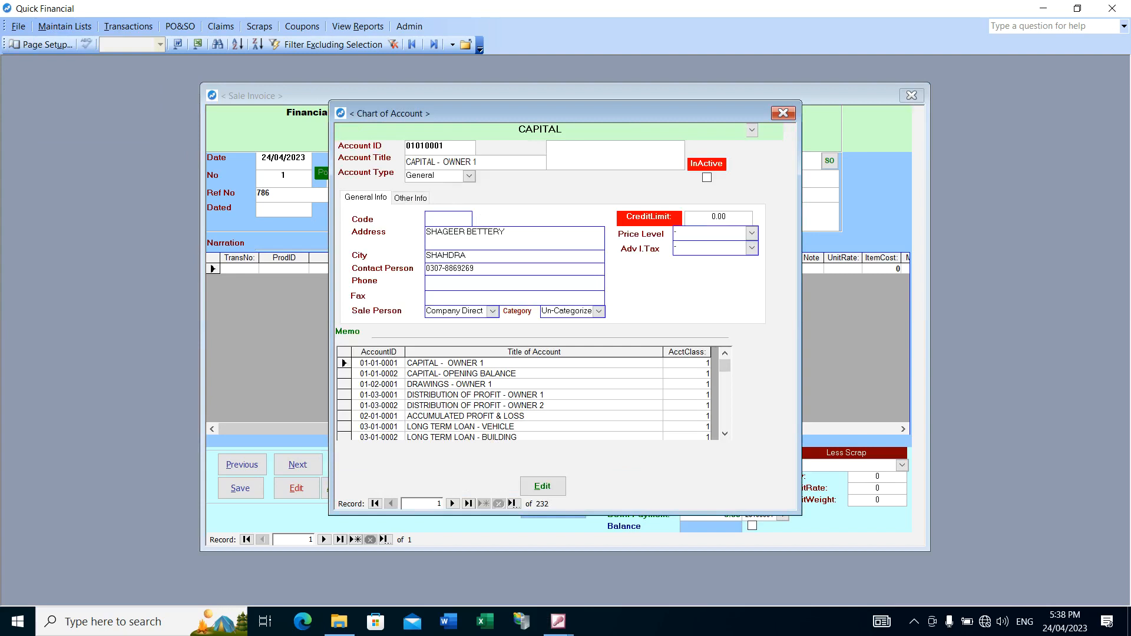
key("ctrl+f")
type("a")
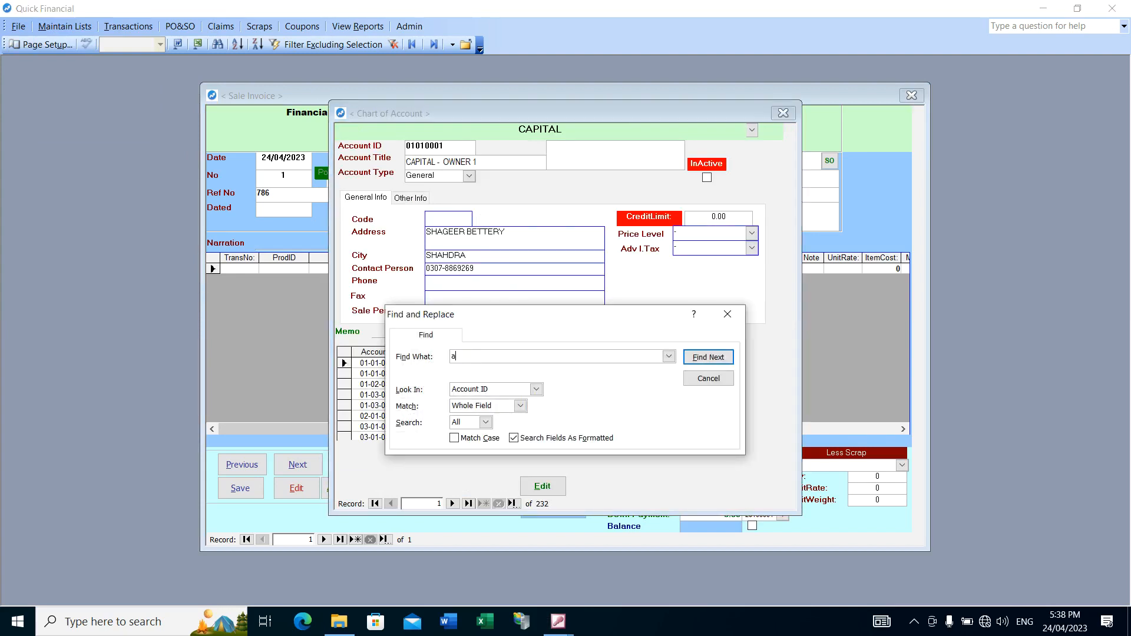
type("0001")
key("Return")
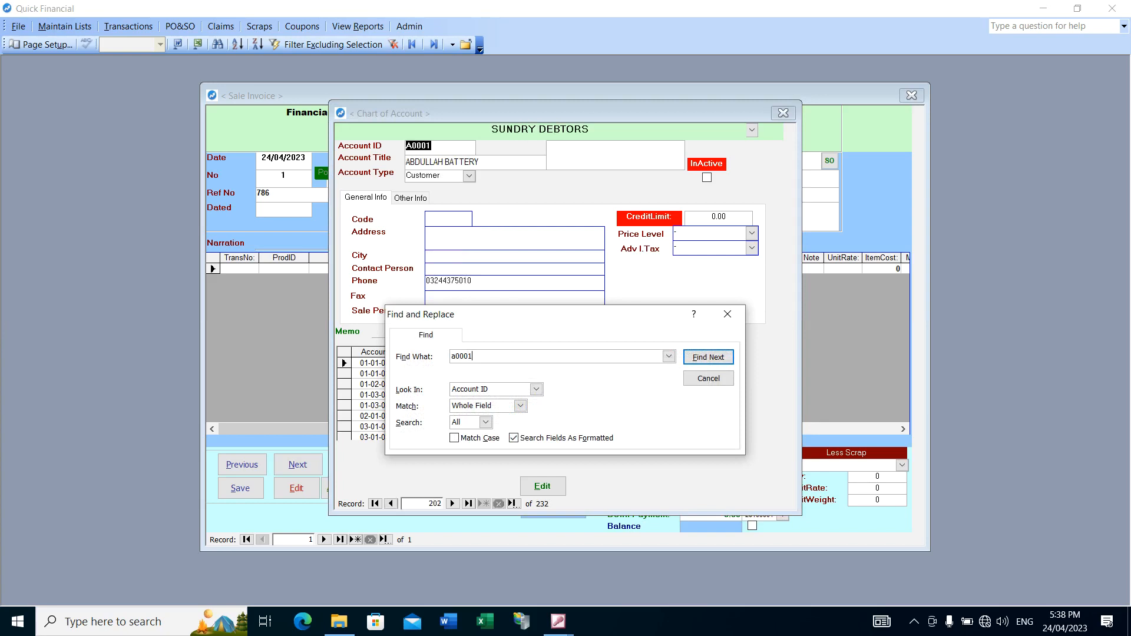
left_click(709, 379)
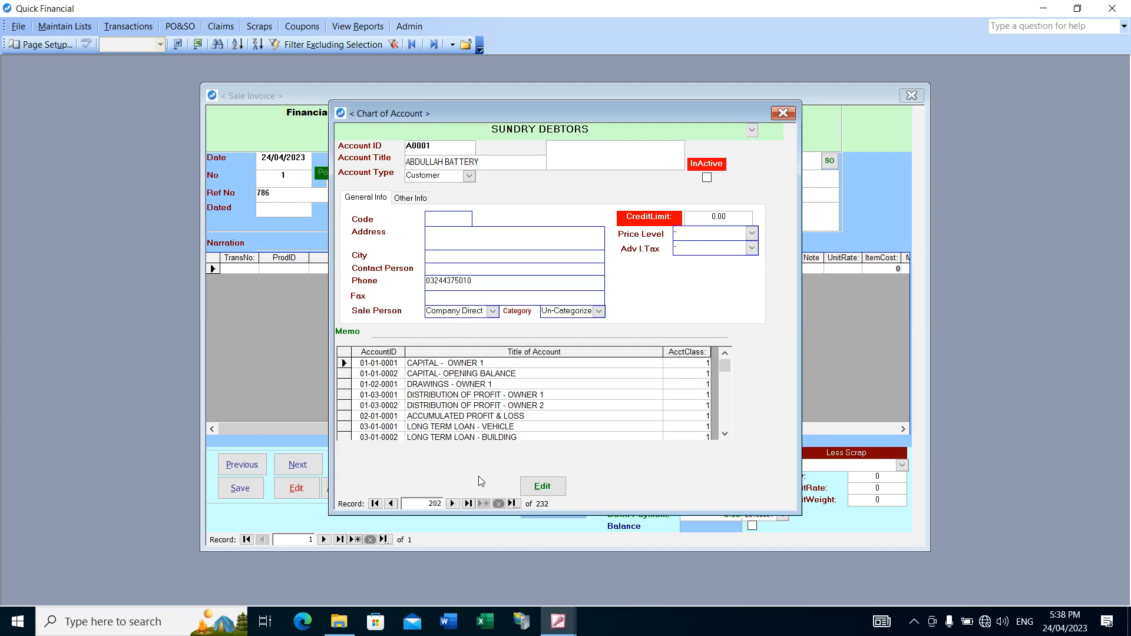
Step: Browse forward to the ASIF A.R AUTO account, examine its phone field, and close the account setup form
left_click(453, 504)
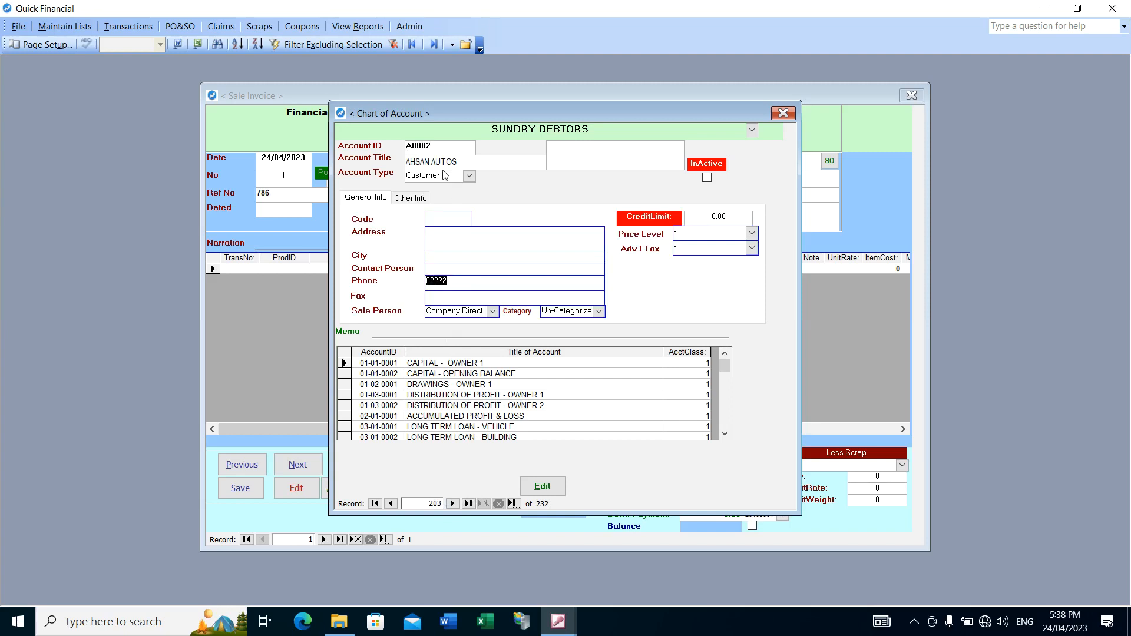
left_click(450, 281)
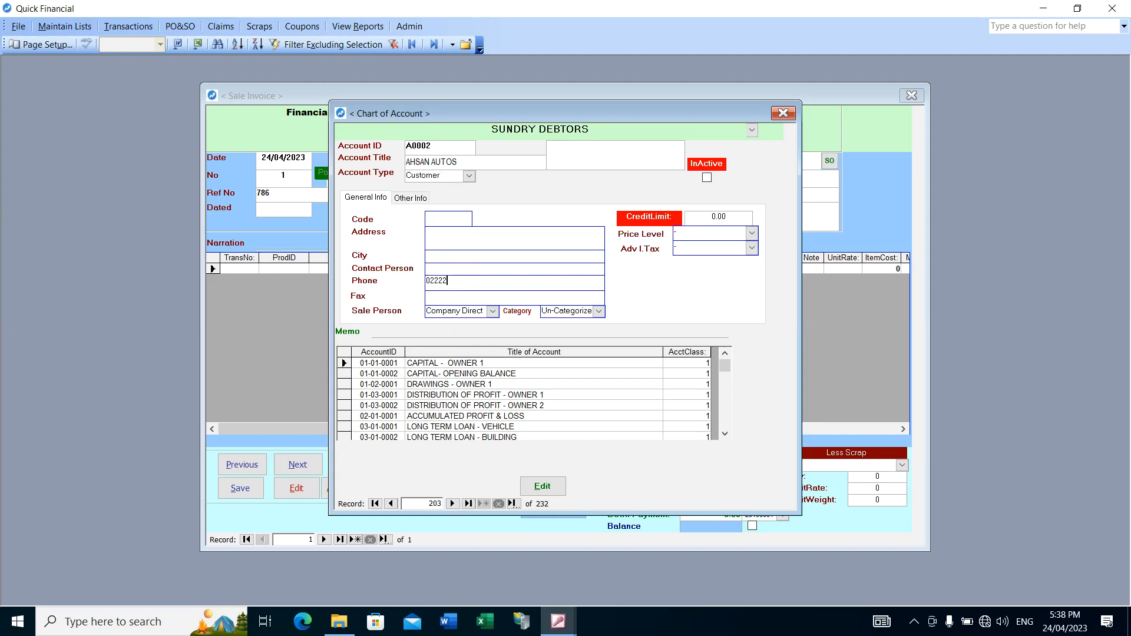
left_click(452, 504)
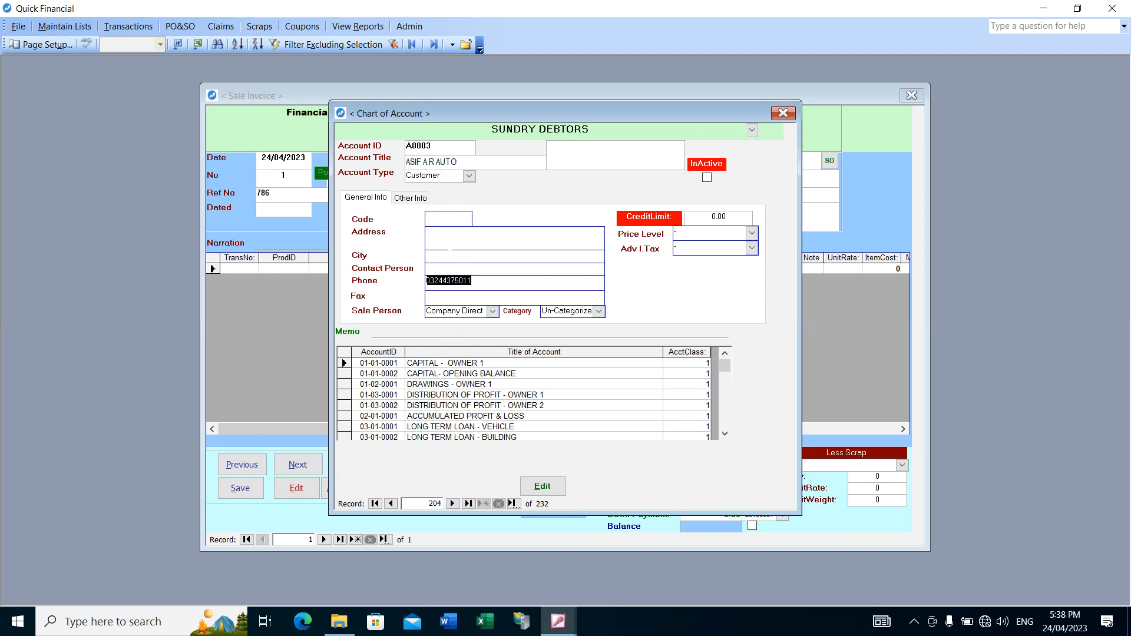
left_click(487, 277)
left_click(784, 114)
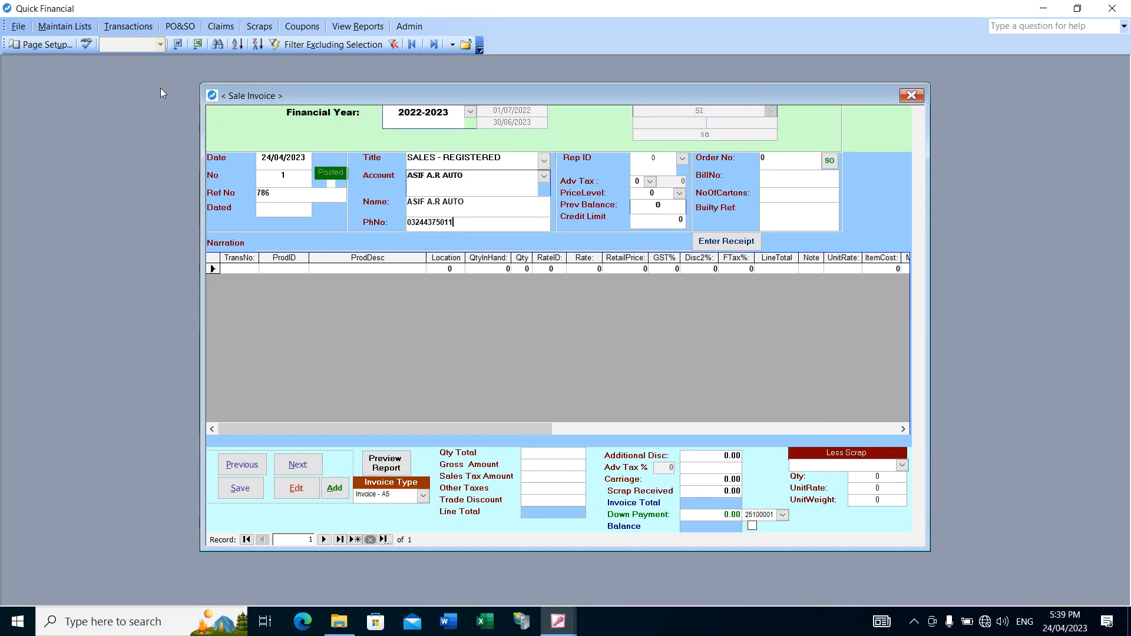
Step: Add product WS-110 to the first line of the sale invoice
left_click(453, 223)
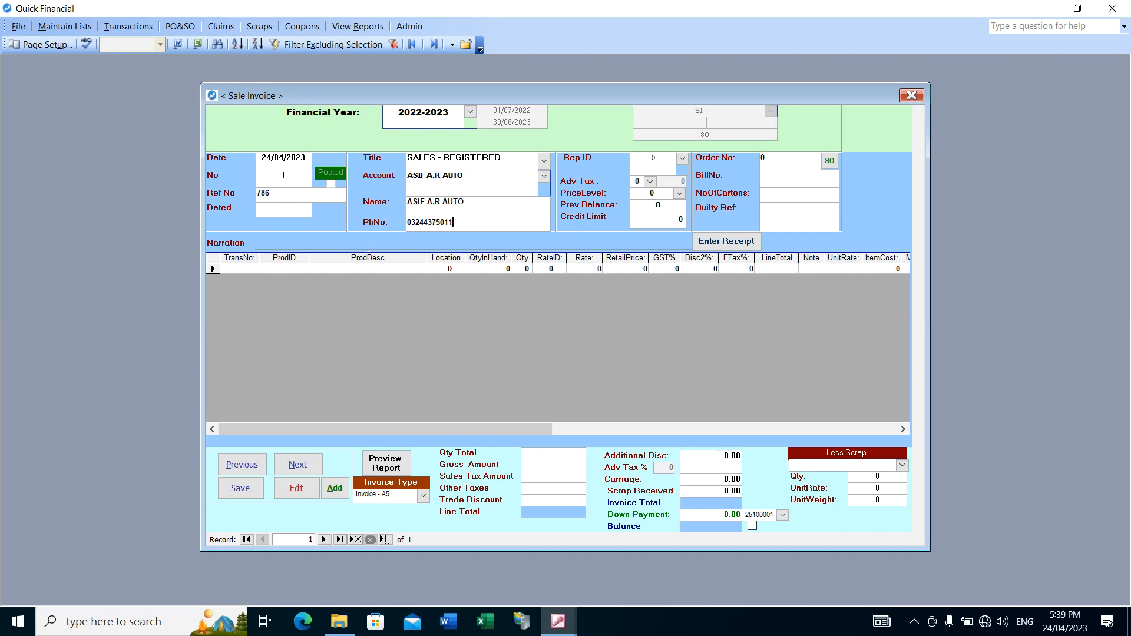
key("Return")
type("WS-110")
key("Return")
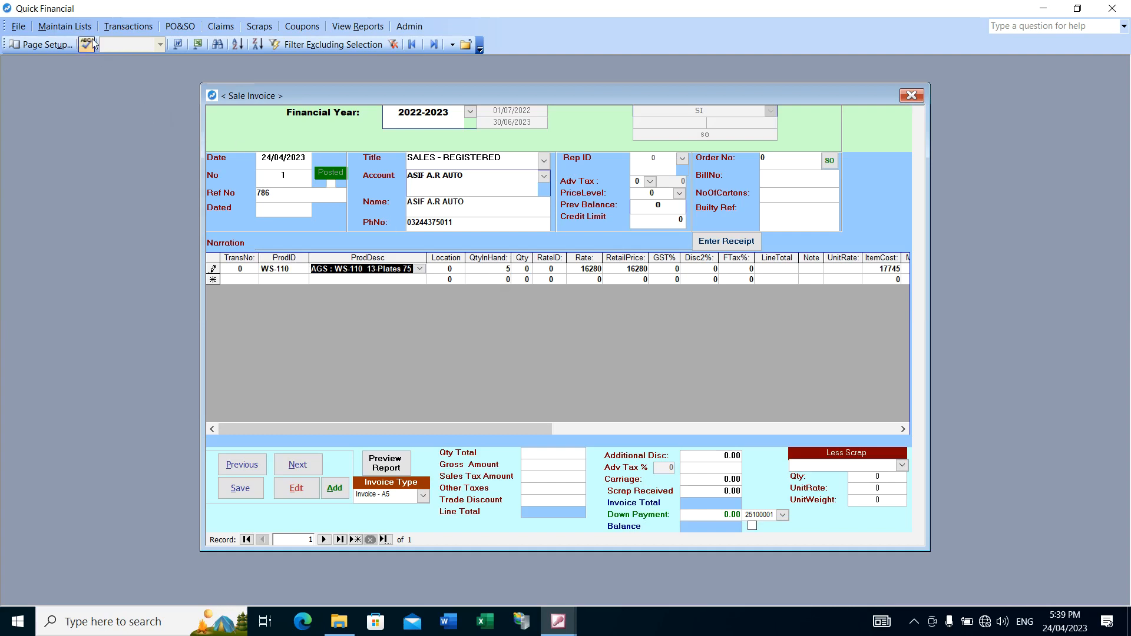
Step: Open purchase invoice 3, compare its WS-110 quantity and rate with the sale invoice line, and close it
left_click(128, 26)
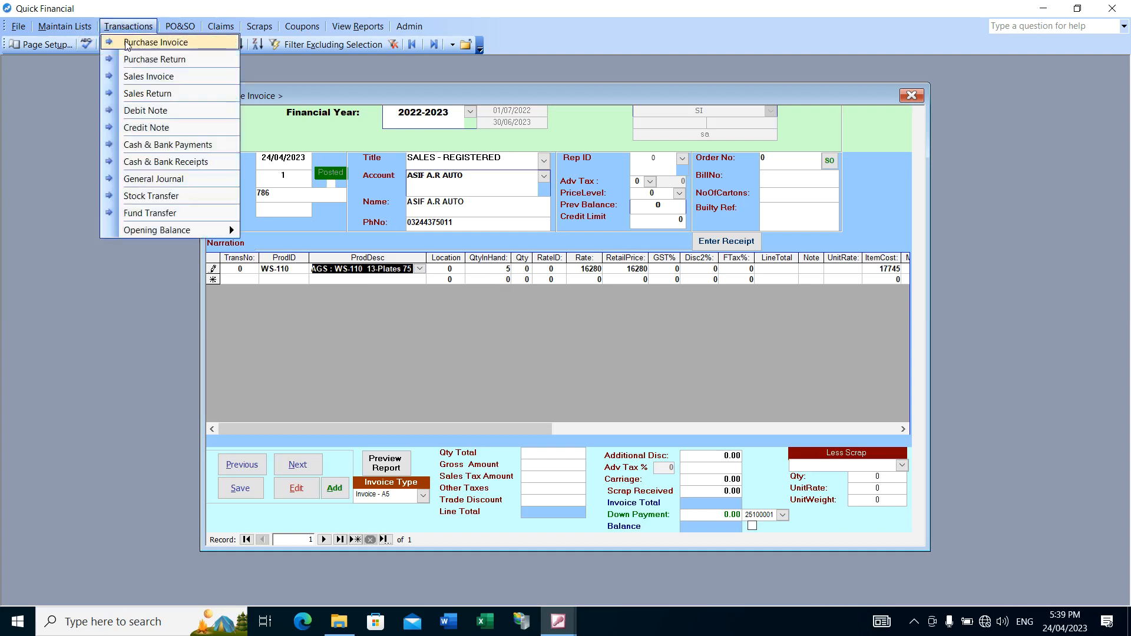
left_click(126, 43)
left_click(293, 465)
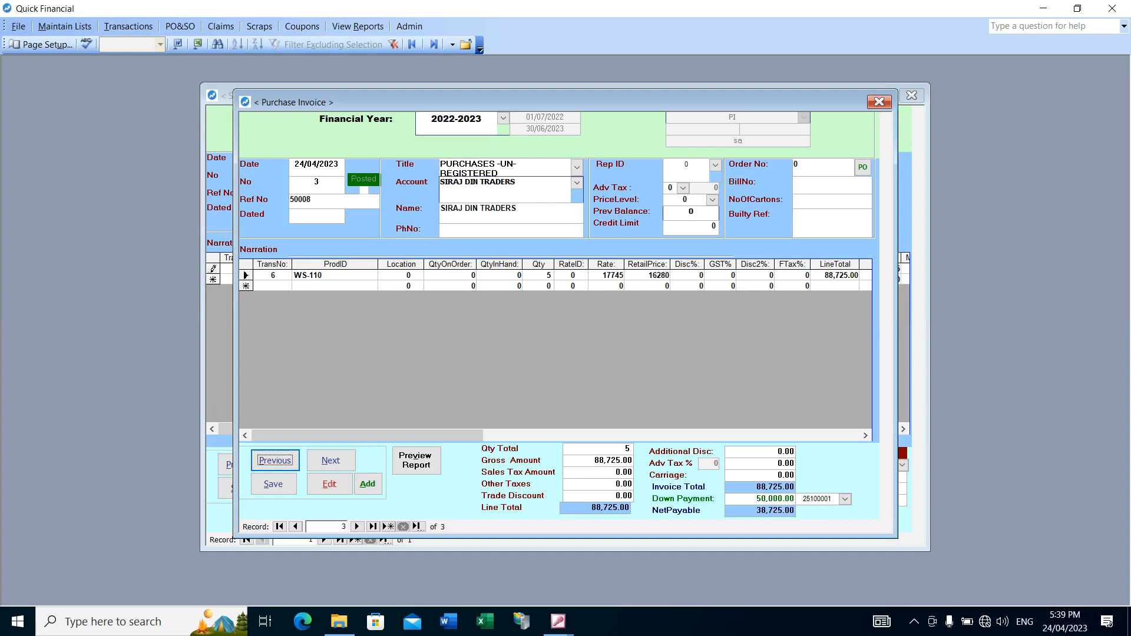
left_click_drag(471, 101, 501, 293)
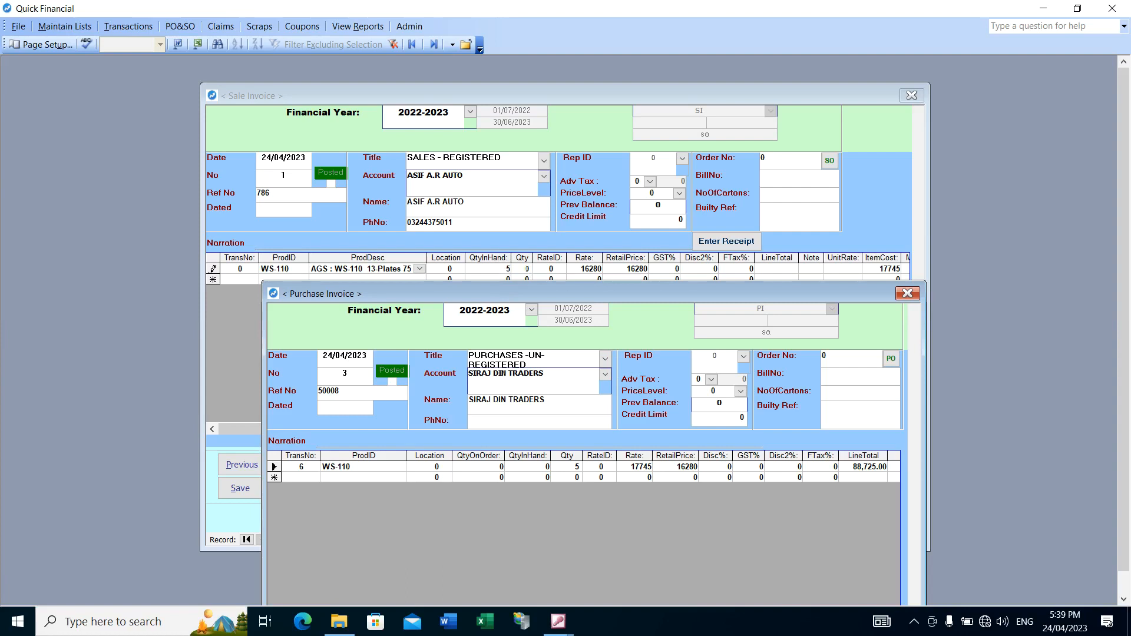
left_click_drag(532, 293, 469, 165)
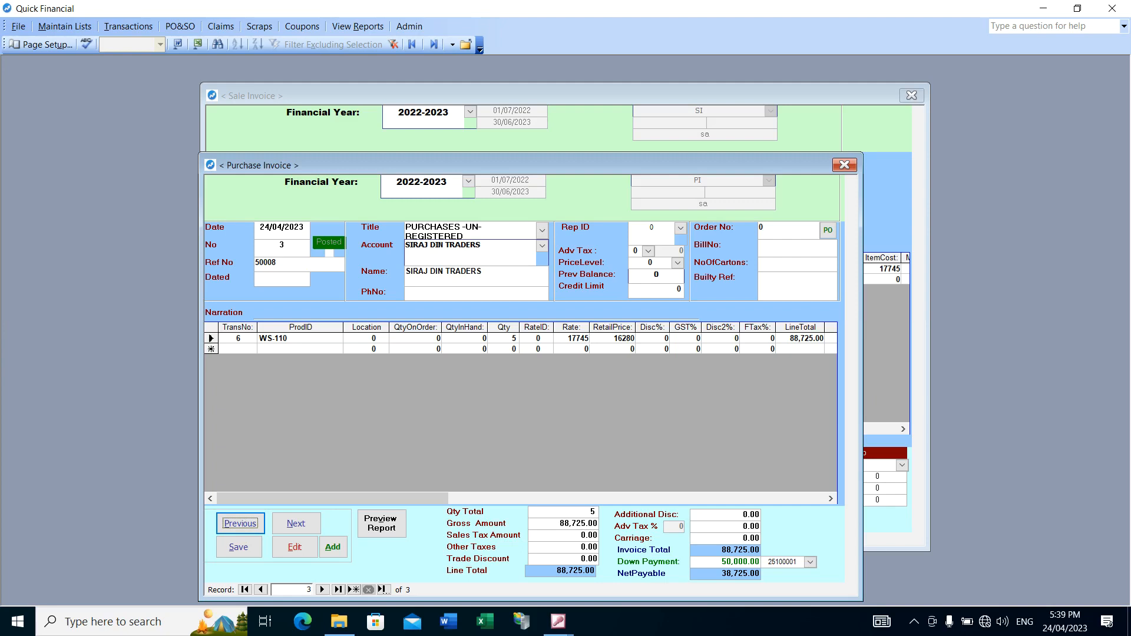
left_click(844, 165)
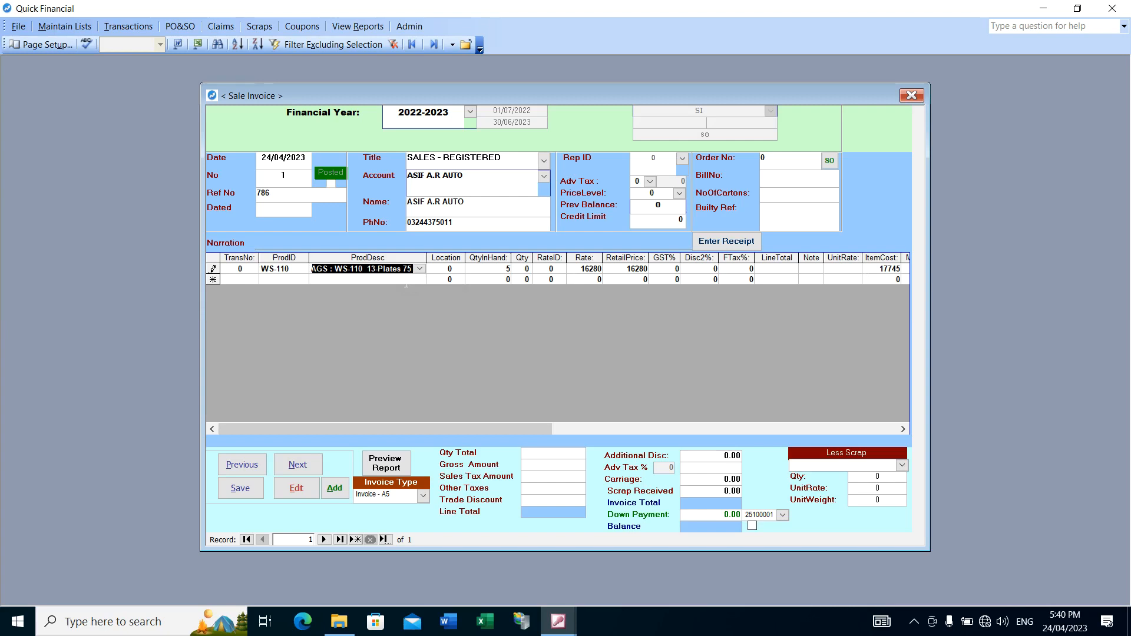
Step: Check the item cost of the WS-110 line on the sale invoice and set its rate to 19500
left_click_drag(875, 271, 901, 270)
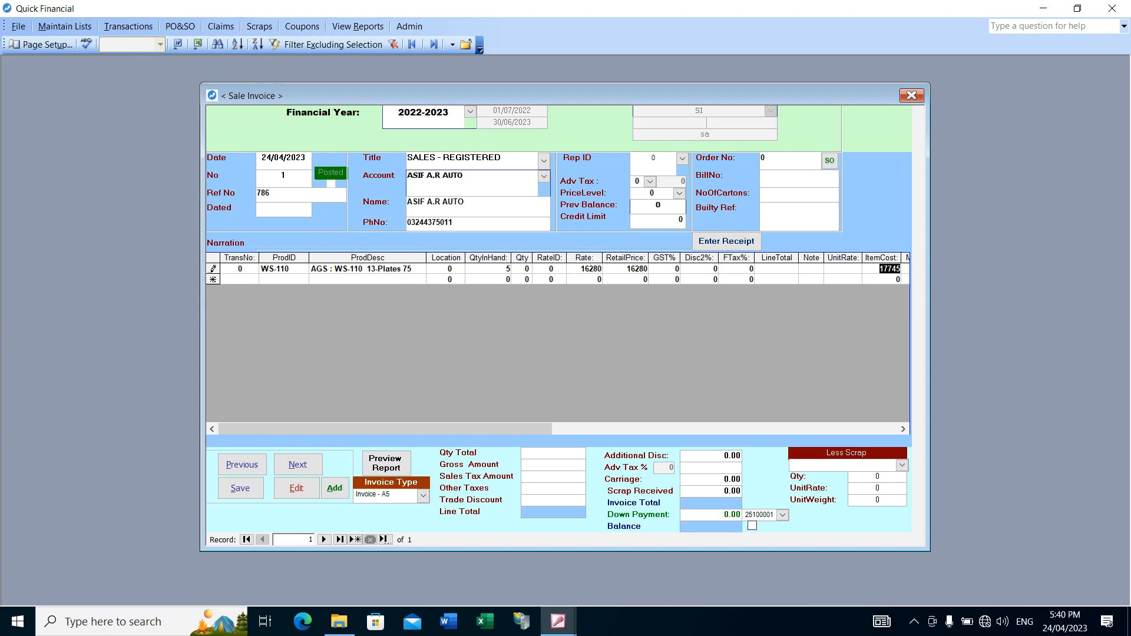
left_click_drag(581, 269, 601, 269)
type("19500")
key("Tab")
key("Tab")
key("Tab")
Step: Set the WS-110 line's quantity to 1 and check its item cost beside the margin
key("shift+Tab")
key("shift+Tab")
key("shift+Tab")
key("shift+Tab")
key("shift+Tab")
double_click(523, 268)
left_click_drag(522, 428, 536, 426)
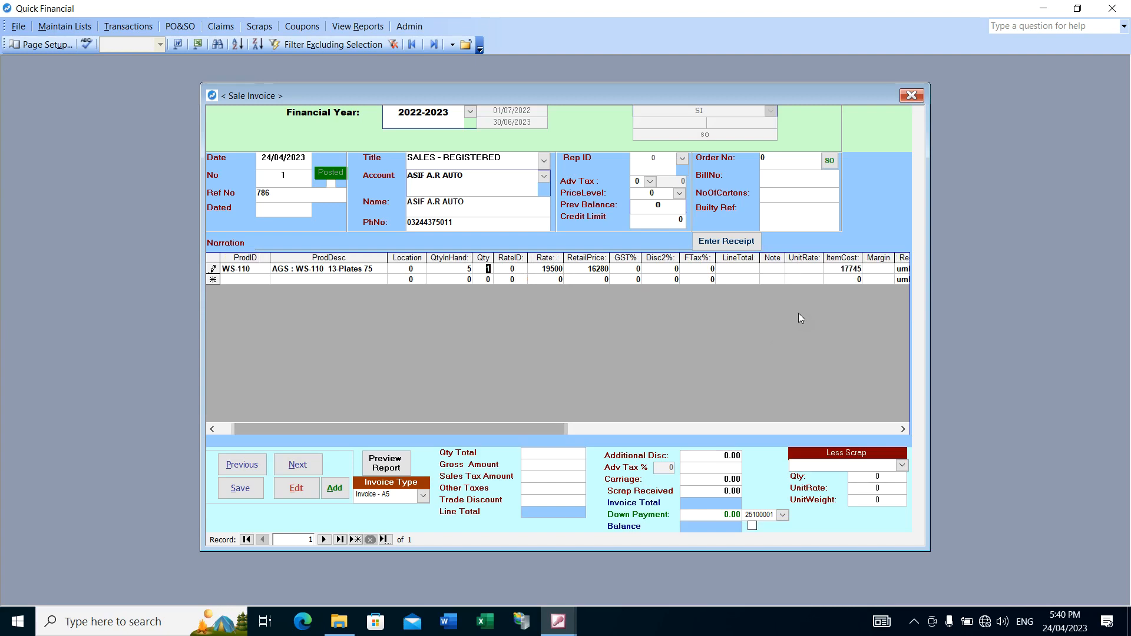
left_click(841, 268)
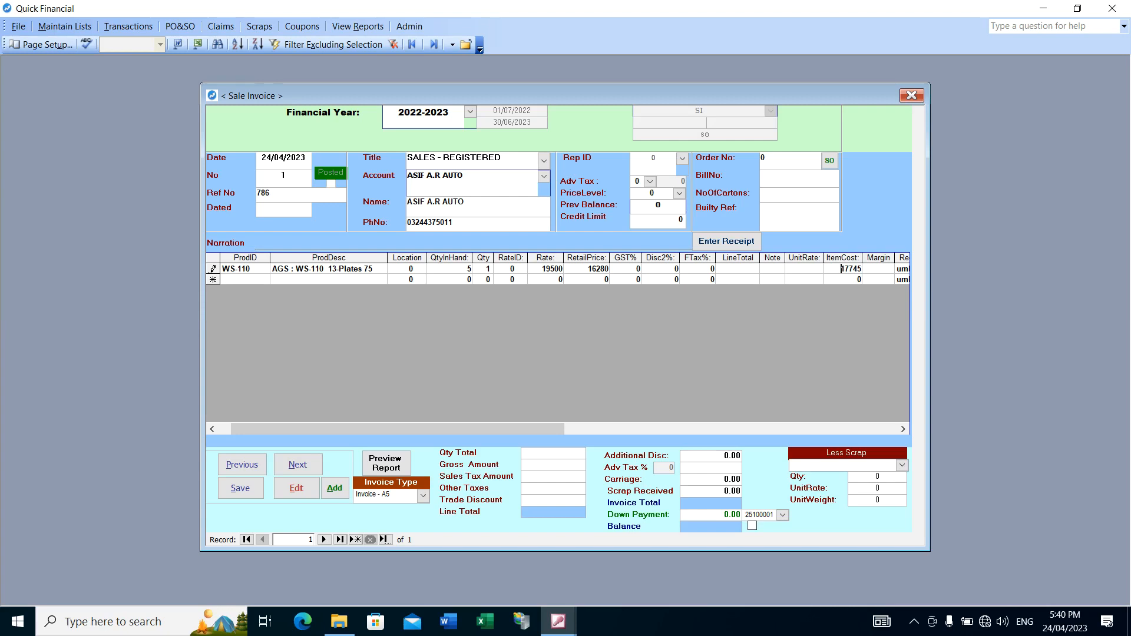
Step: Commit the WS-110 sale line and compare its line total and unit rate with its item cost
left_click(834, 281)
left_click(841, 269)
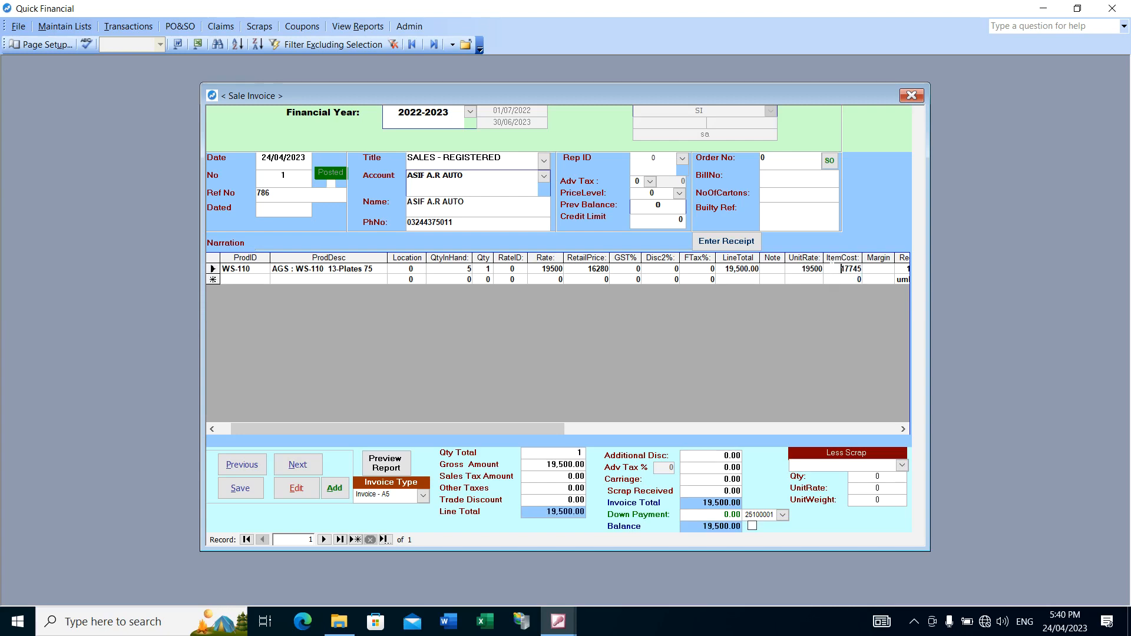
left_click_drag(549, 427, 573, 427)
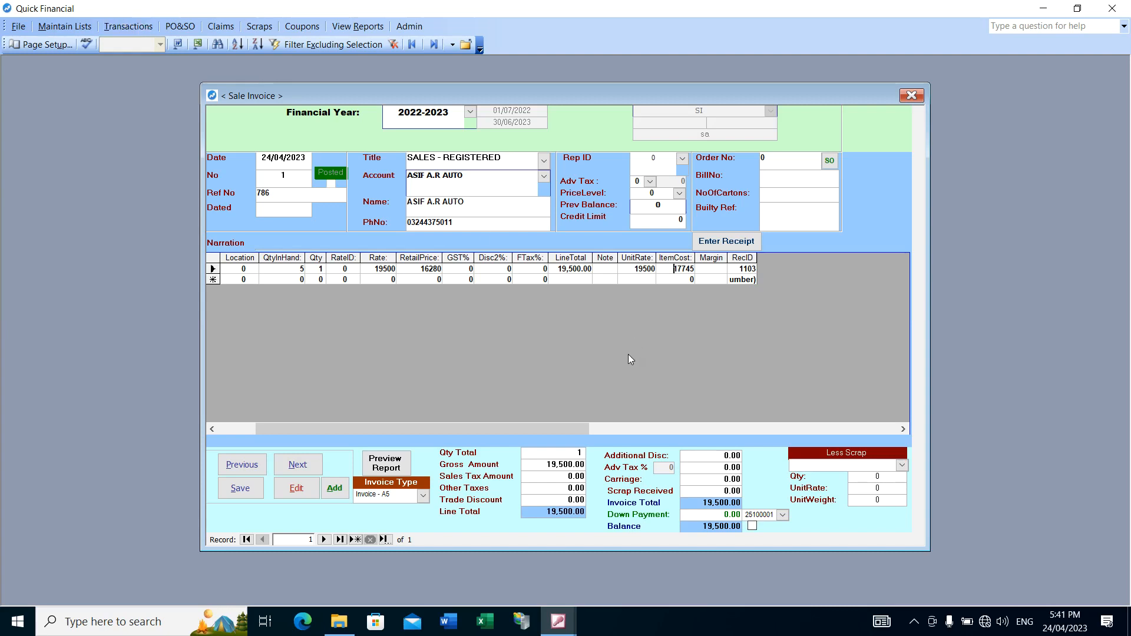
left_click_drag(564, 430, 443, 413)
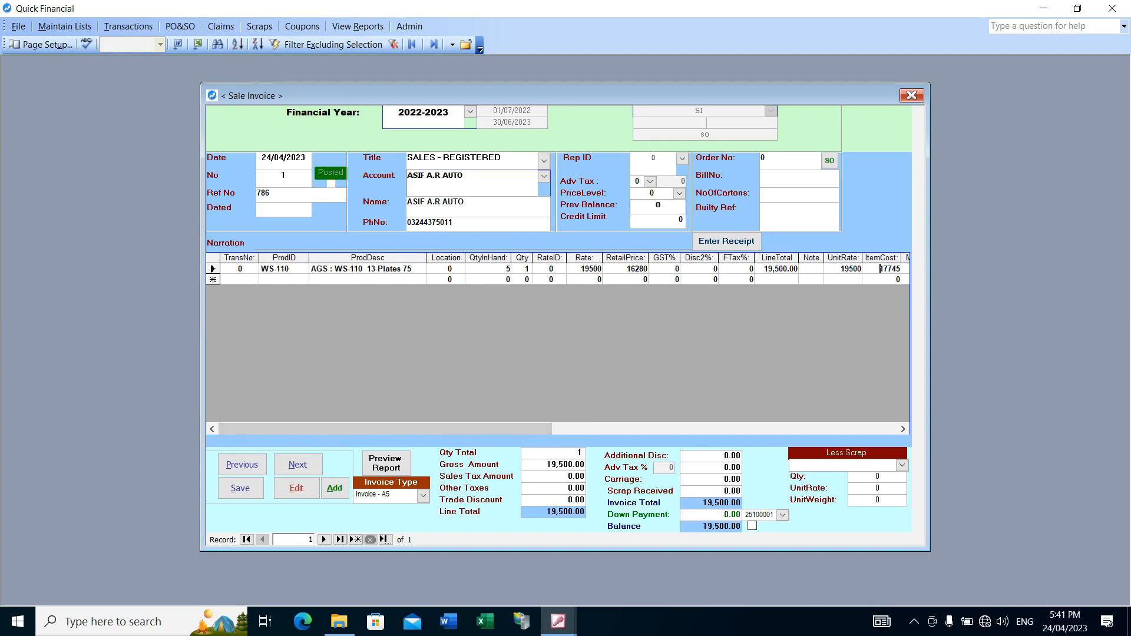
Step: Deduct Scrap from the sale invoice with quantity 1, unit rate 6000 and unit weight 15, and check the scrap received amount
left_click(279, 279)
left_click(843, 465)
type("scrap")
key("Tab")
left_click_drag(875, 488, 898, 490)
type("6000")
key("Tab")
type("15")
left_click(890, 489)
double_click(870, 487)
key("Tab")
key("shift+Tab")
left_click(706, 513)
key("shift+Tab")
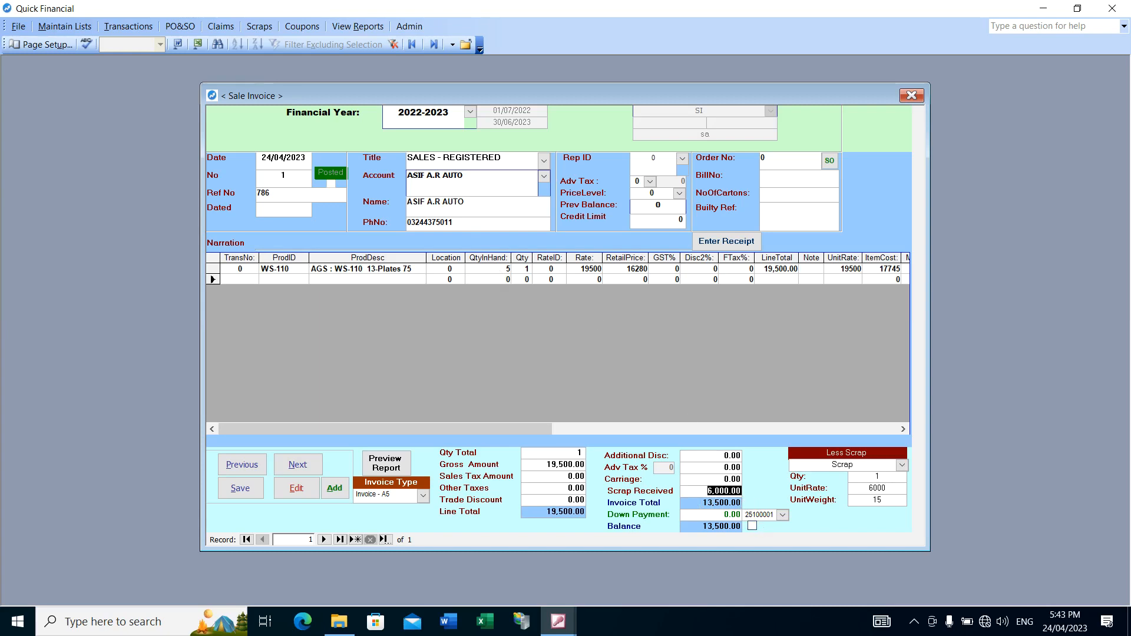
Step: Set the sale invoice's down payment to 13500, received into the COUNTER SALE - CASH account
left_click(693, 516)
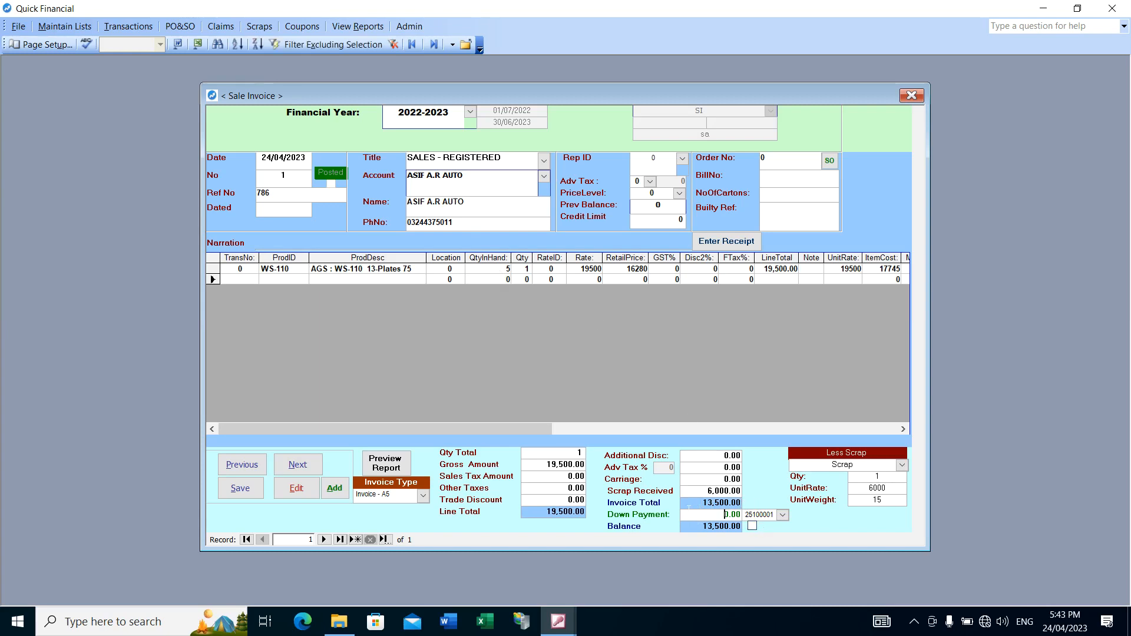
double_click(725, 514)
type("13500")
key("Tab")
left_click(782, 515)
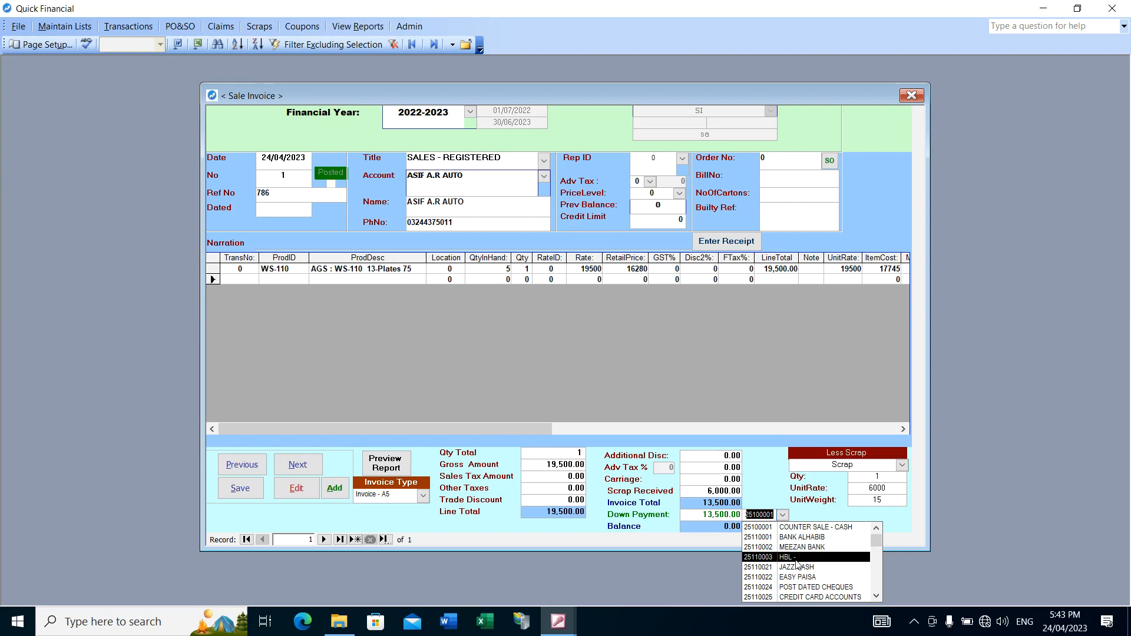
left_click(803, 528)
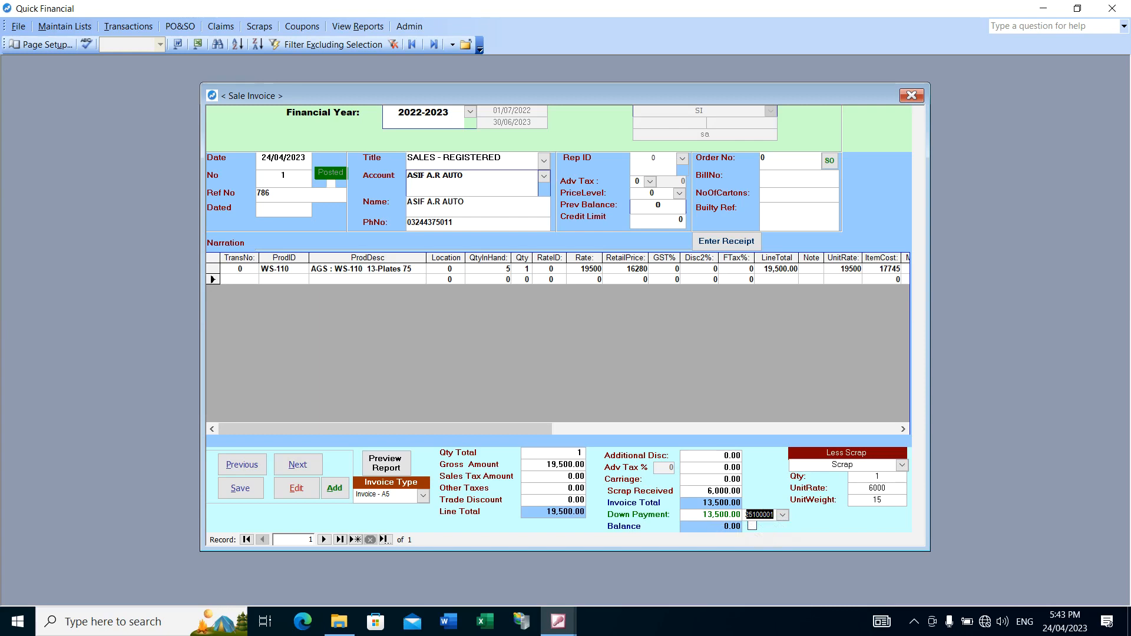
Step: Reset the sale invoice's down payment to 0
key("shift+Tab")
key("BackSpace")
type("0")
key("Tab")
Step: Preview the sale invoice in the Invoice A4 format and close the preview
left_click(394, 473)
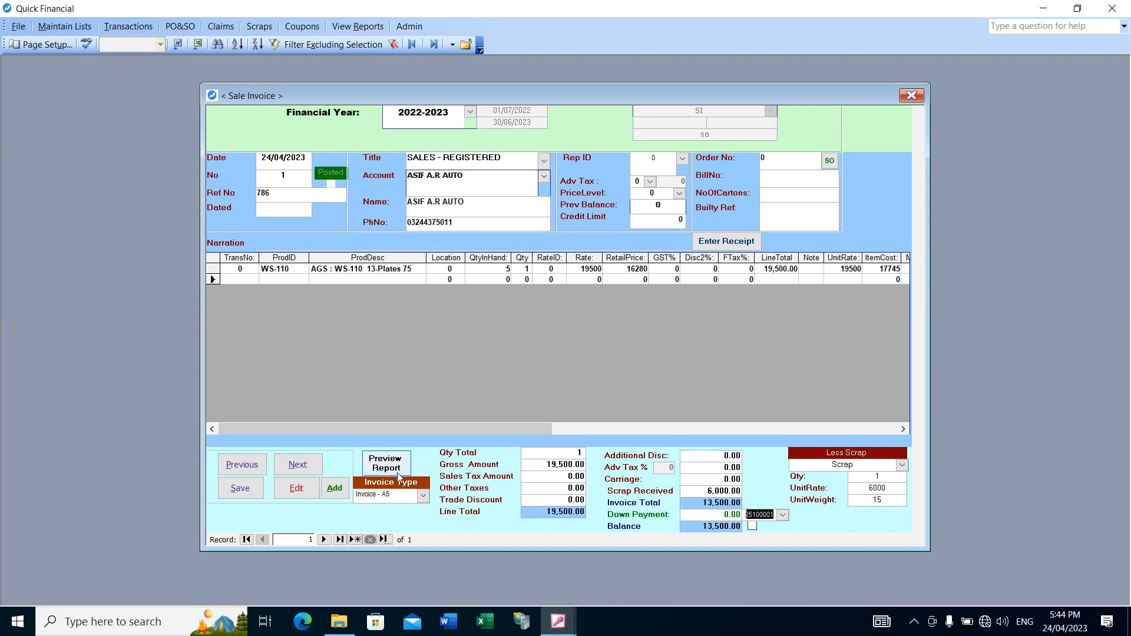
left_click(424, 497)
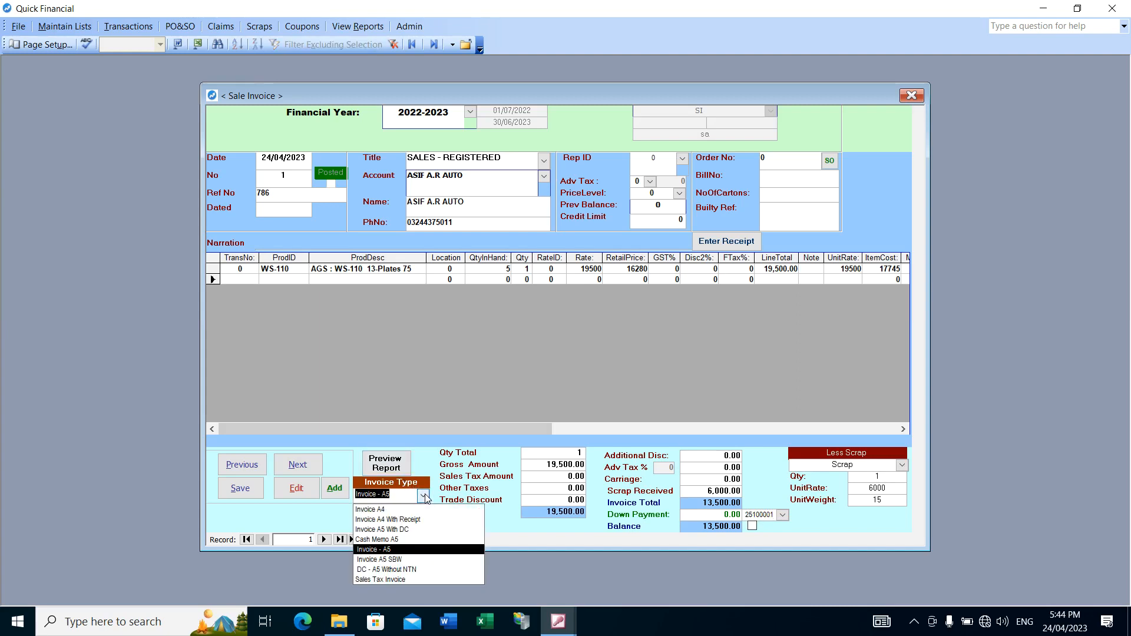
left_click(384, 511)
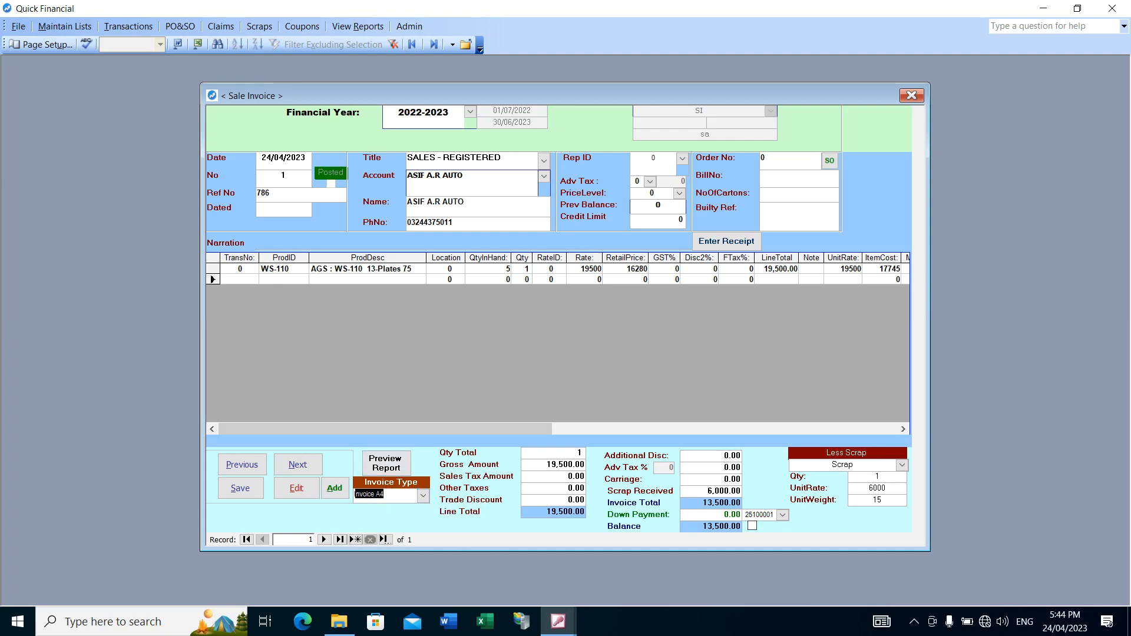
left_click(398, 470)
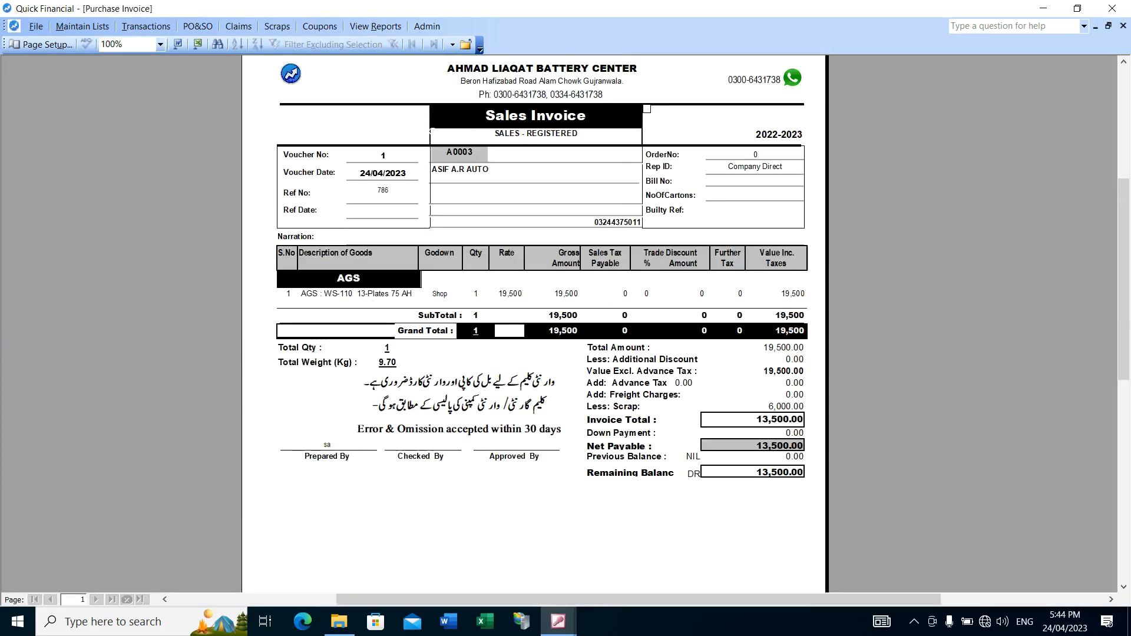
left_click(466, 45)
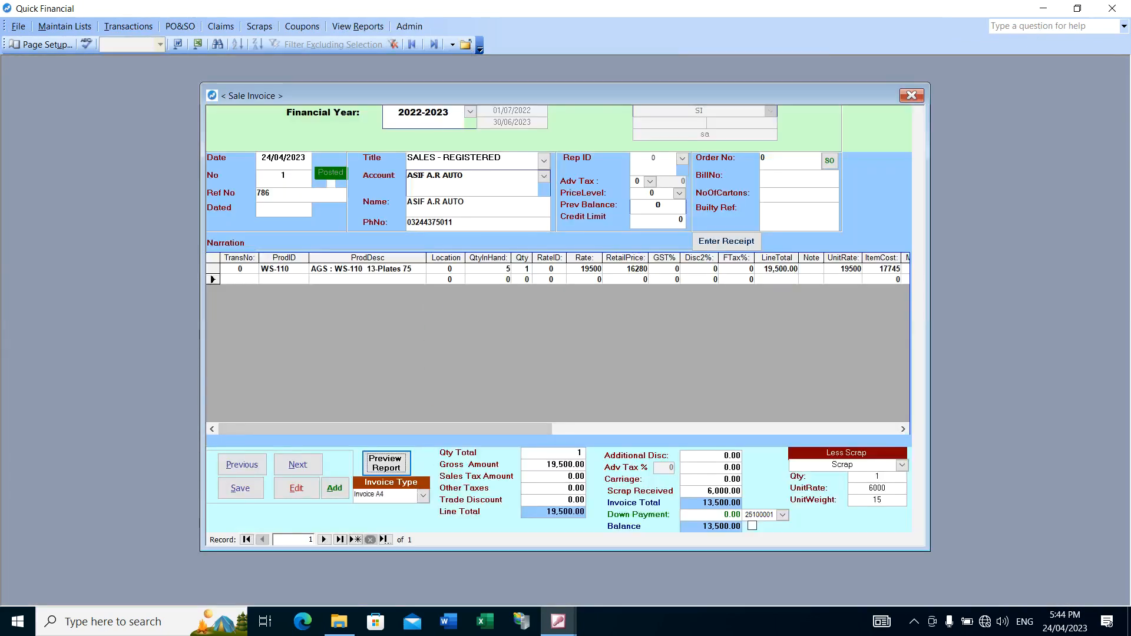
Step: Preview the sale invoice in the Invoice - A5 format and close the preview
left_click(423, 495)
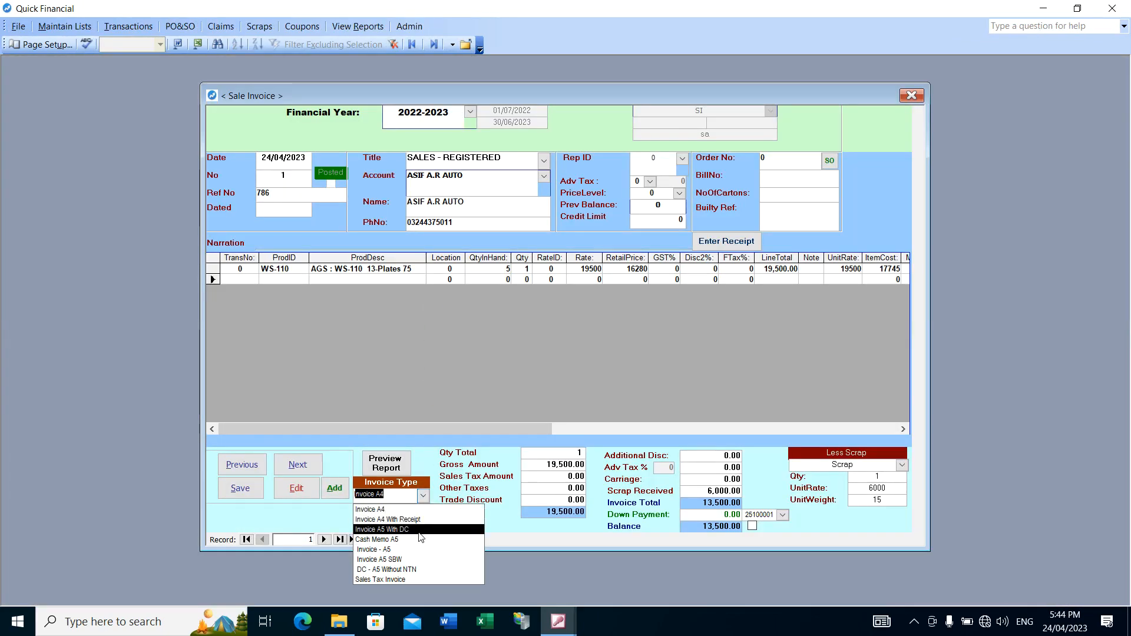
left_click(378, 550)
left_click(389, 465)
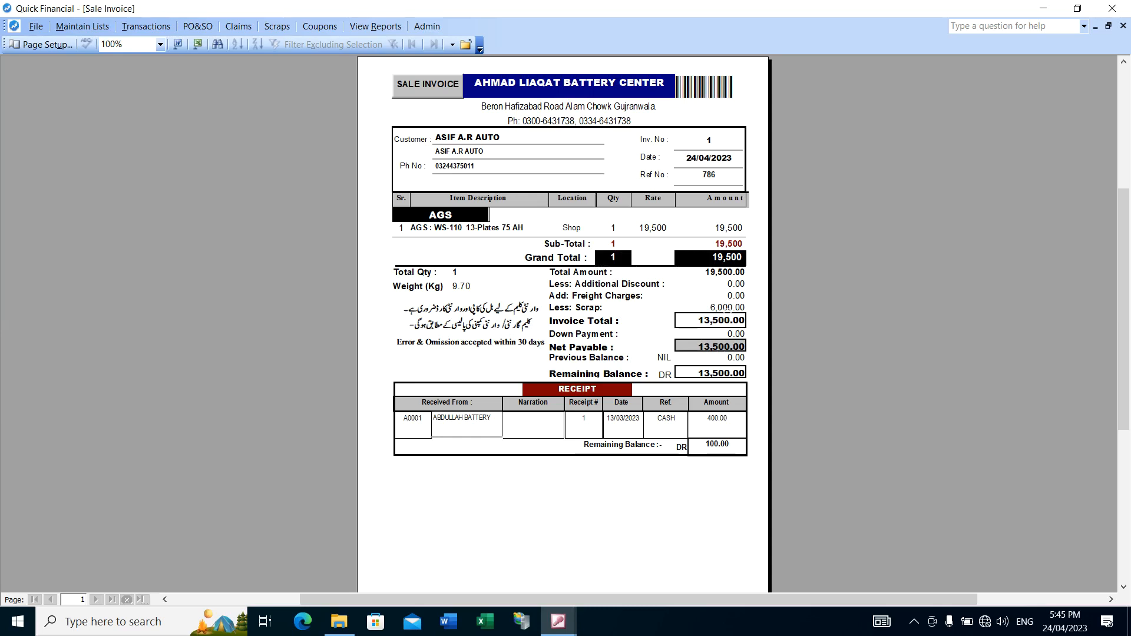
left_click(466, 46)
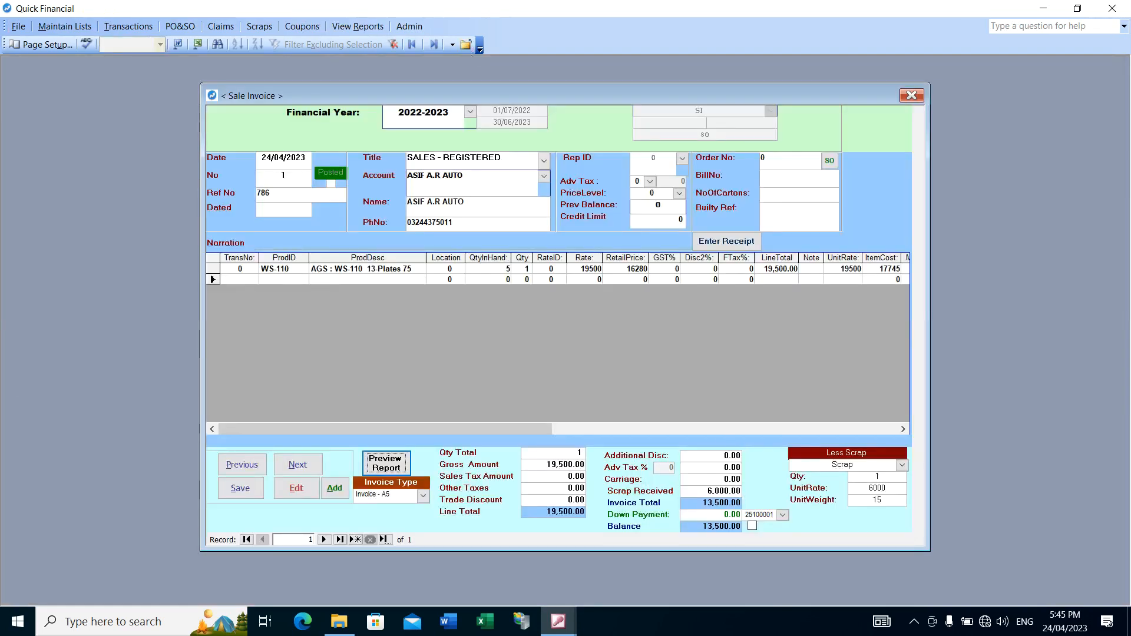
Step: Preview the A5 sale invoice again, examine its down payment and net payable closely, and close it
left_click_drag(724, 479, 744, 480)
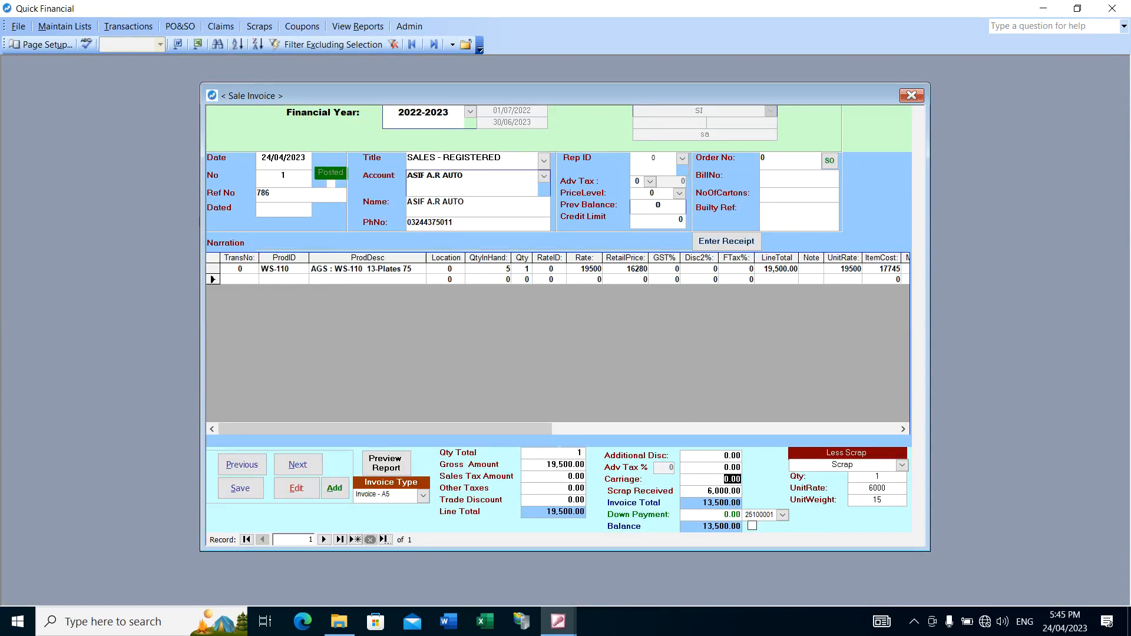
left_click(388, 466)
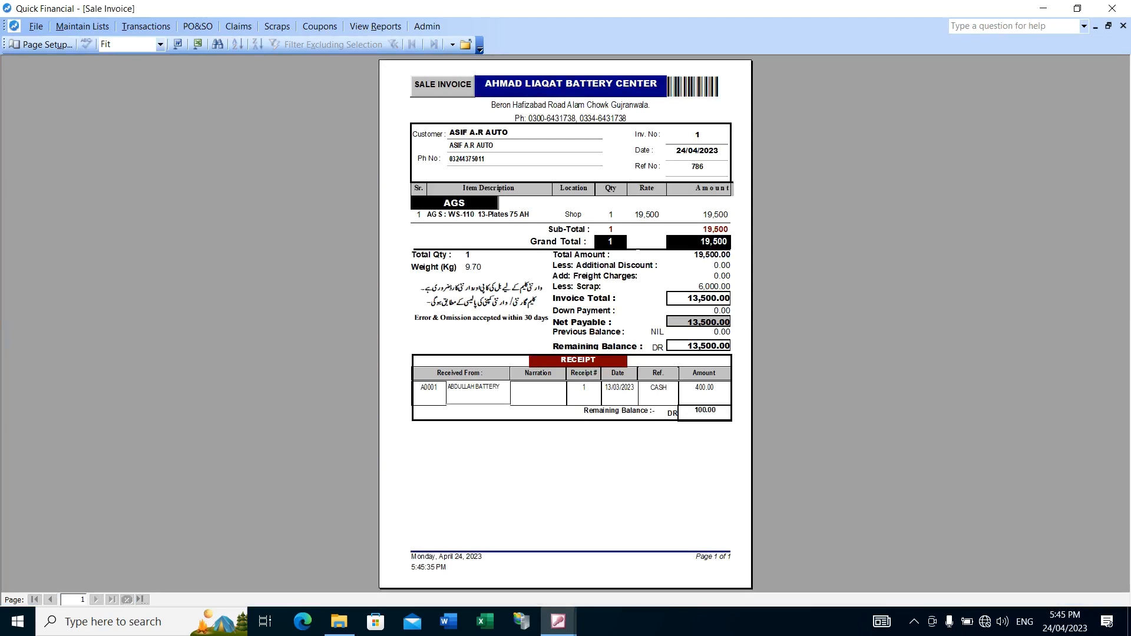
left_click(705, 310)
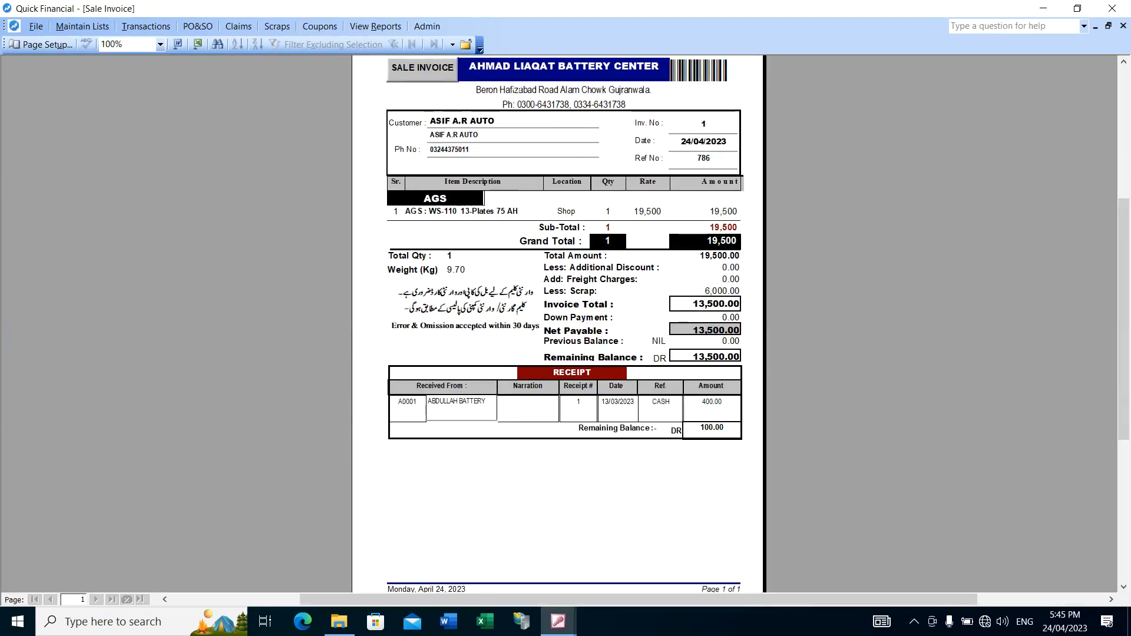
left_click(465, 45)
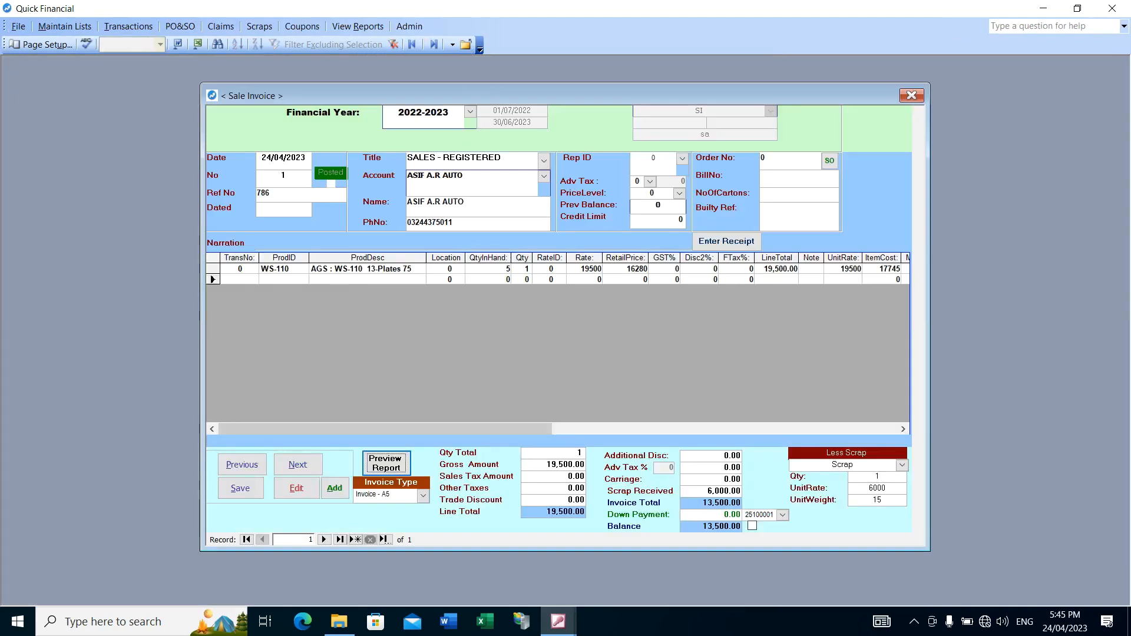
Step: Set the sale invoice's down payment to 13500 and check the net payable and remaining balance in its A5 preview
left_click_drag(712, 515, 764, 512)
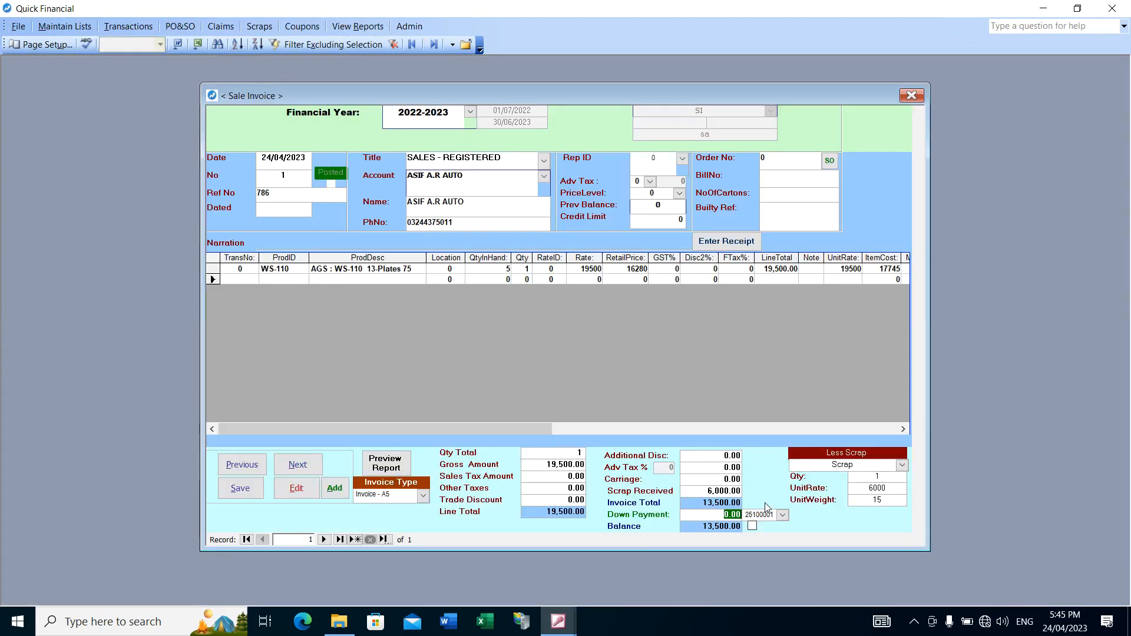
type("13500")
key("Tab")
left_click(385, 463)
left_click(703, 319)
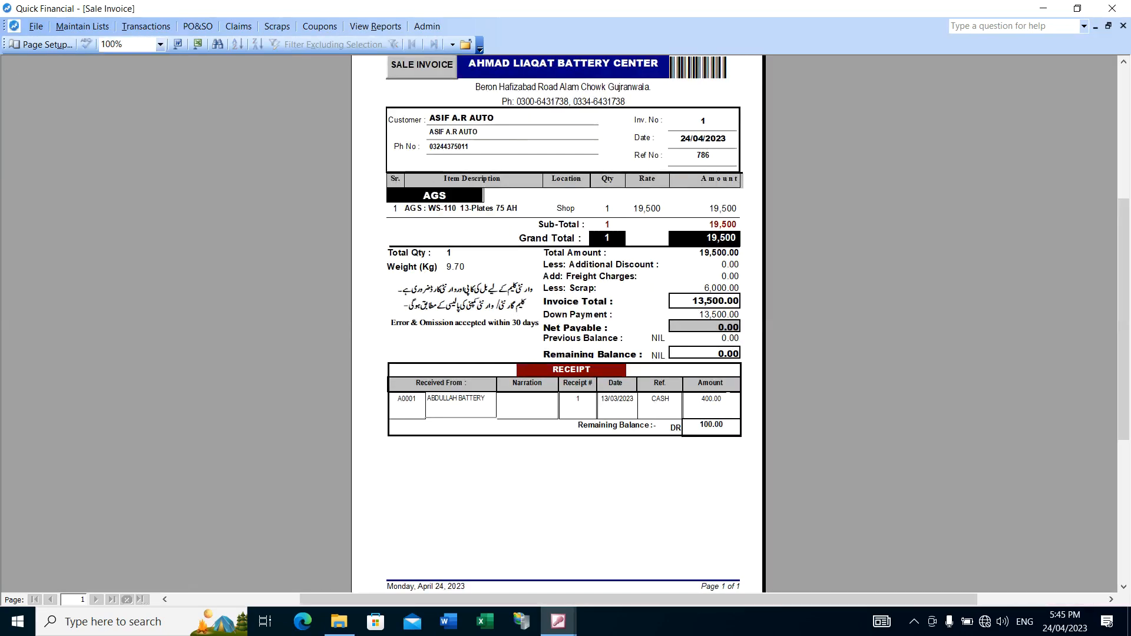
left_click(703, 319)
left_click(703, 320)
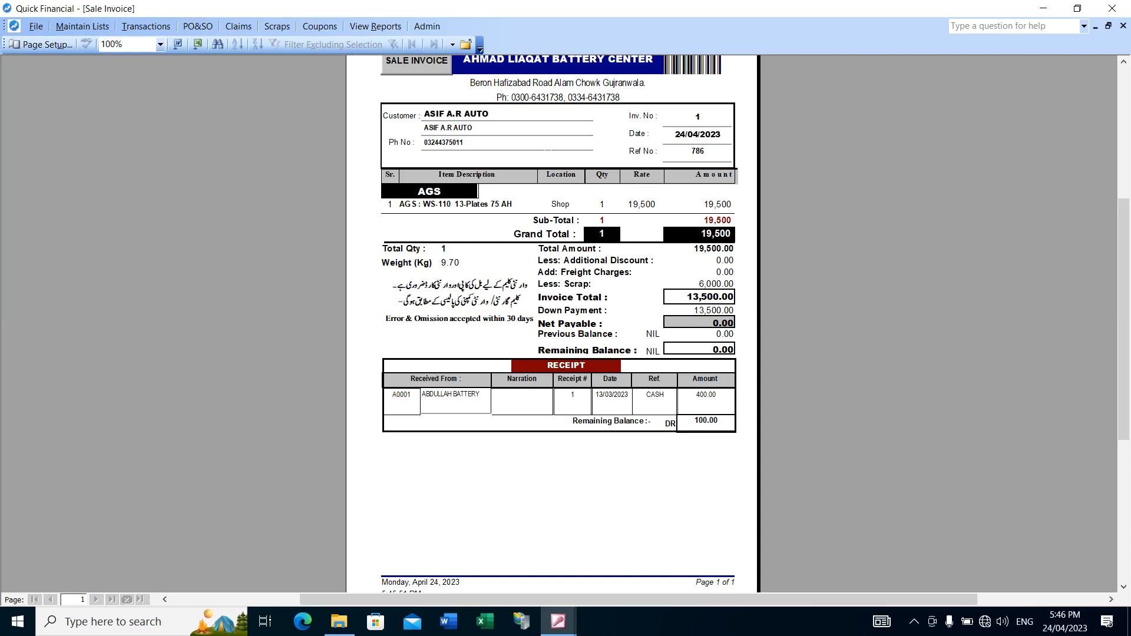
left_click(467, 46)
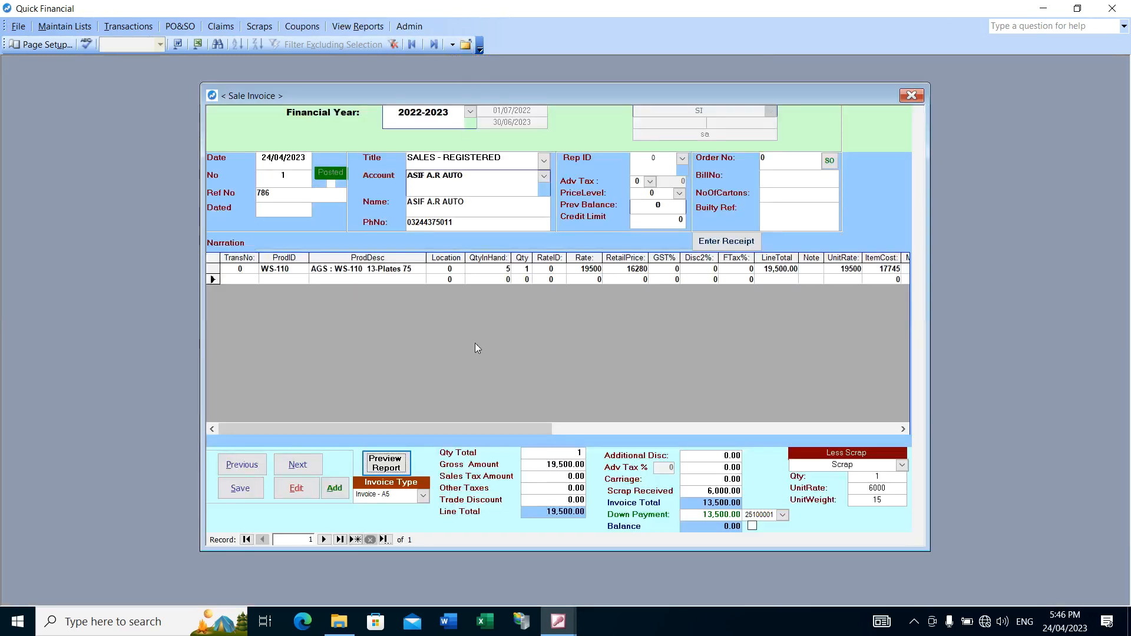
Step: Preview the sale invoice in the Cash Memo A5 format, examine its totals, and close the preview
left_click(423, 496)
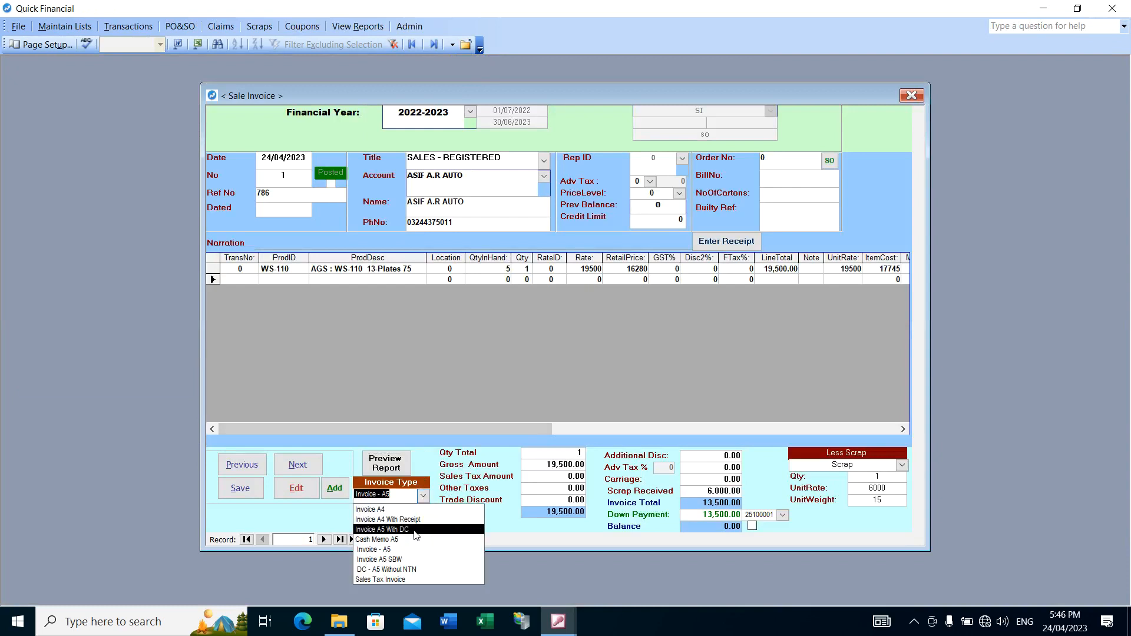
left_click(389, 539)
left_click(386, 463)
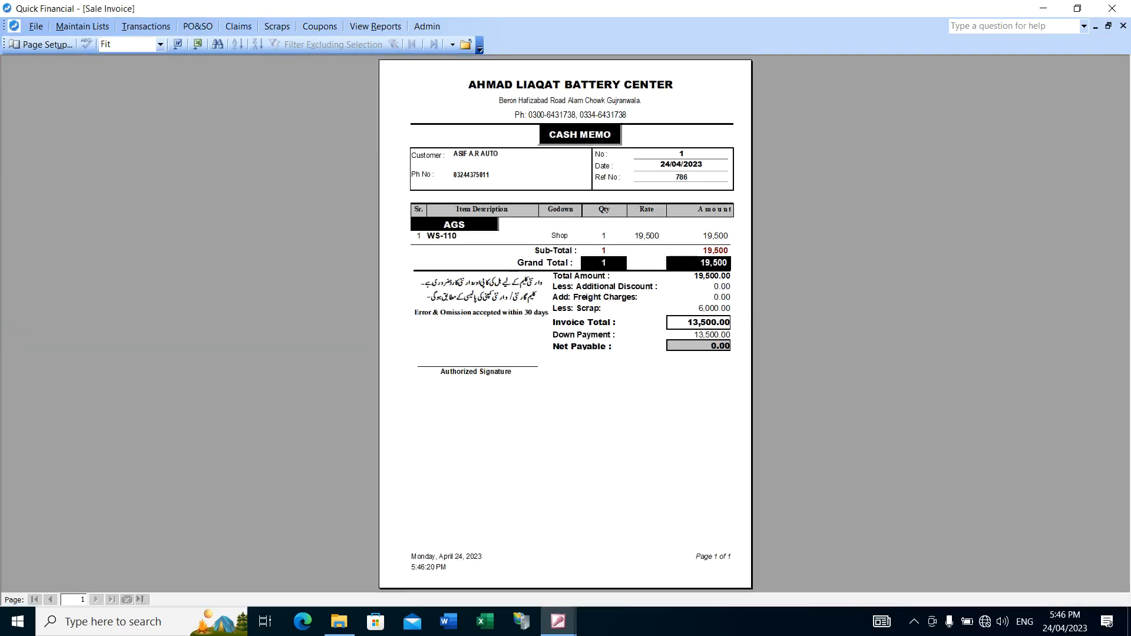
left_click(604, 266)
scroll(589, 312, "up", 2)
left_click(589, 309)
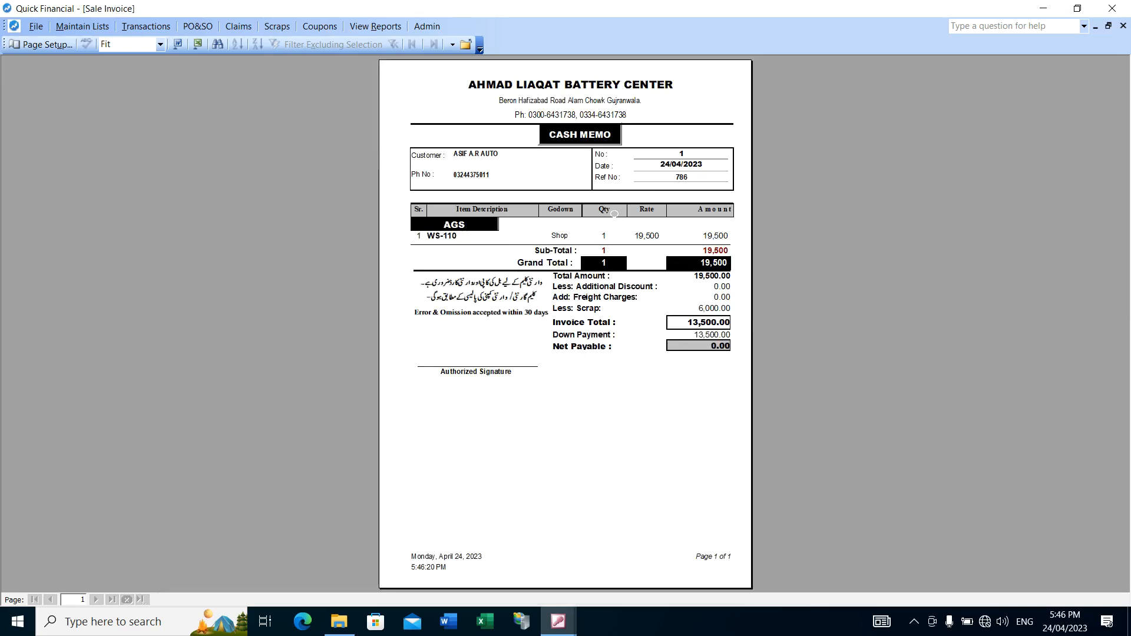
left_click(589, 306)
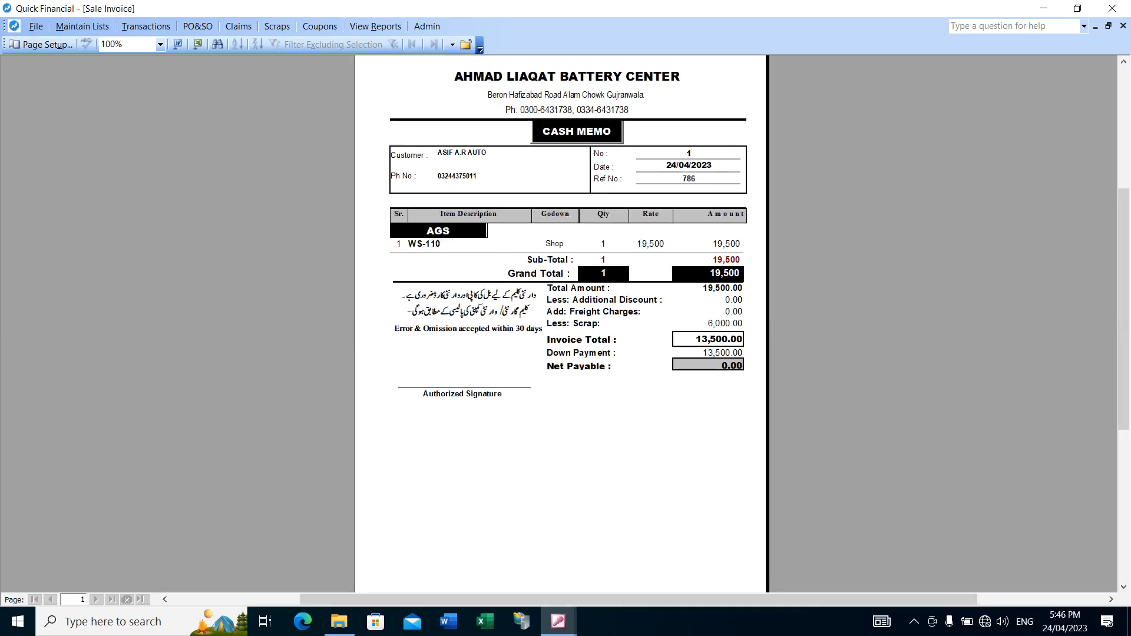
left_click(466, 45)
Step: Preview the delivery challan in the DC - A5 Without NTN format, and return the invoice type to Invoice - A5
left_click(422, 496)
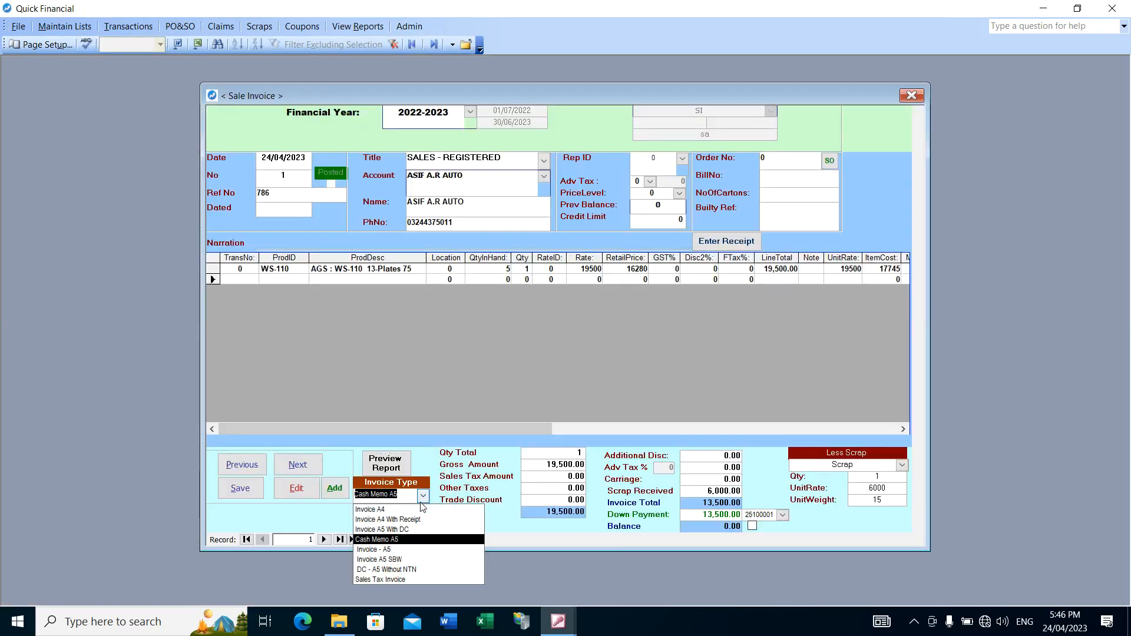
left_click(380, 569)
left_click(386, 466)
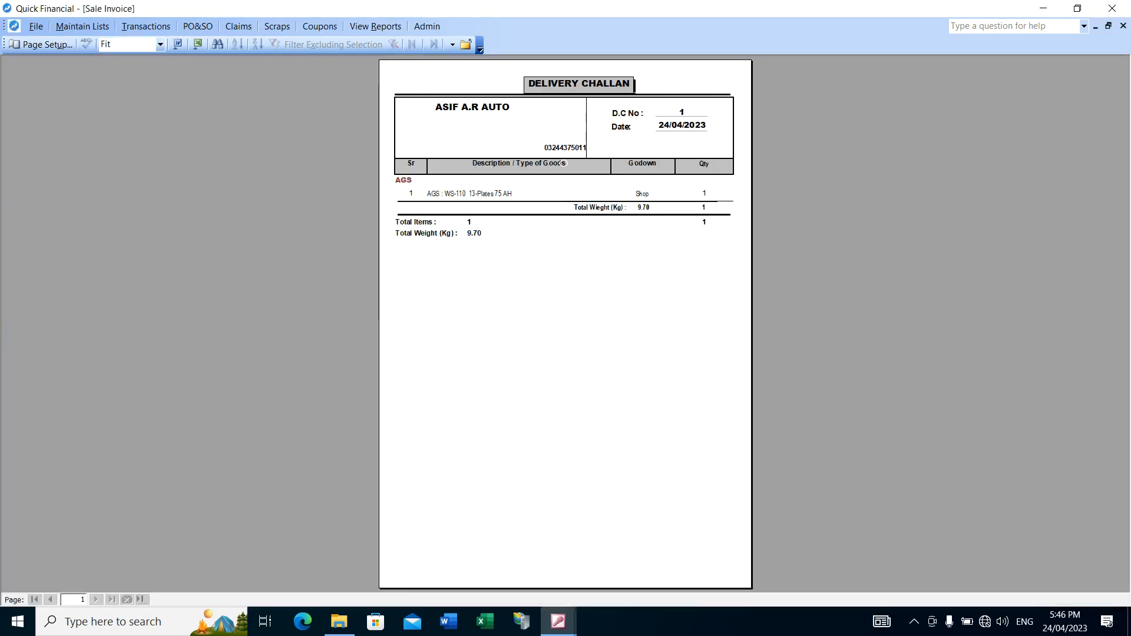
left_click(467, 46)
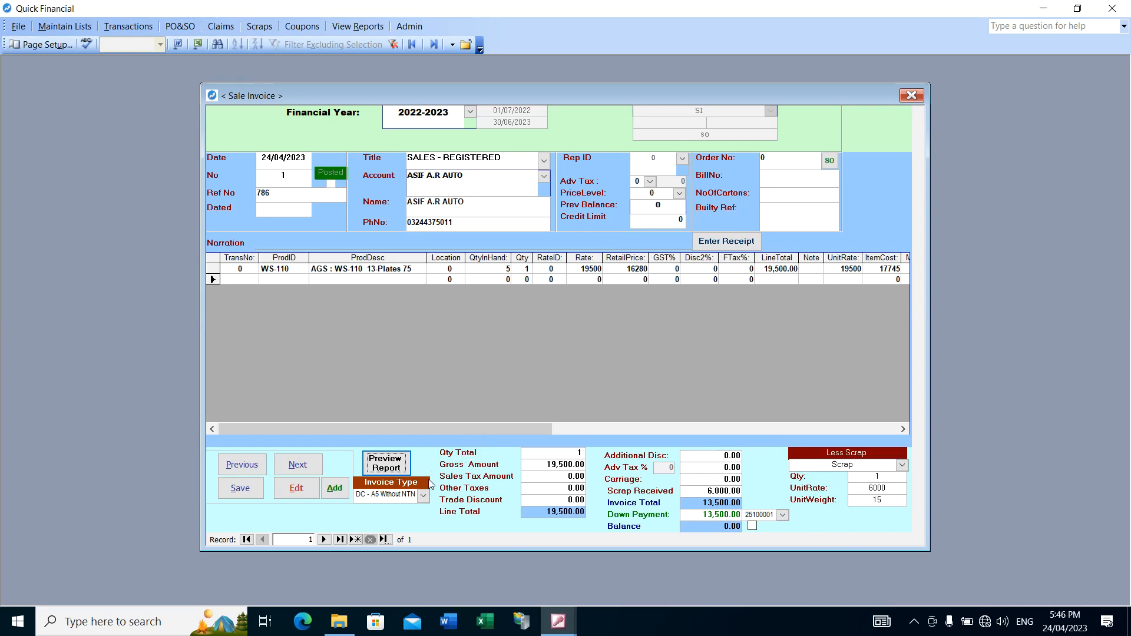
left_click(424, 496)
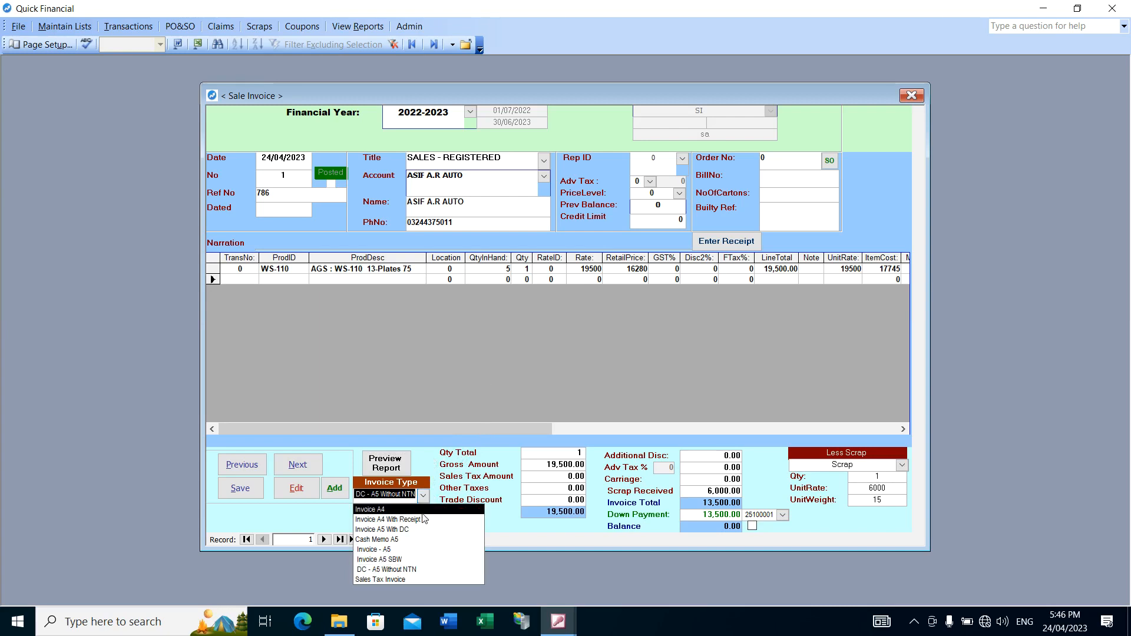
left_click(373, 550)
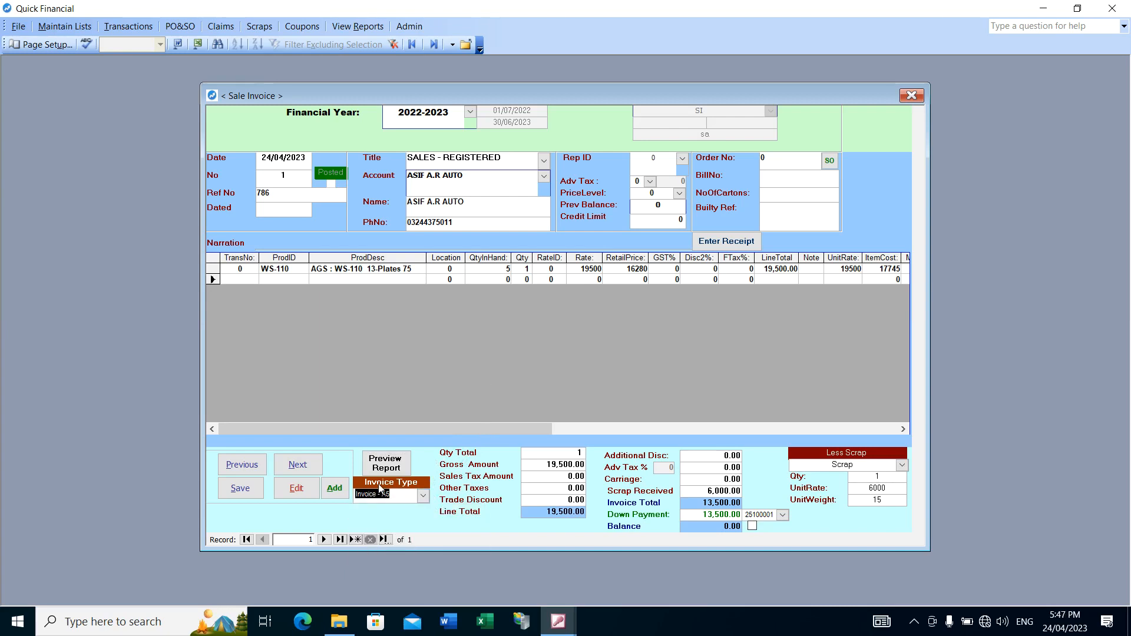
Step: Start a new sale invoice dated 24/04/2023
left_click(310, 539)
left_click(464, 175)
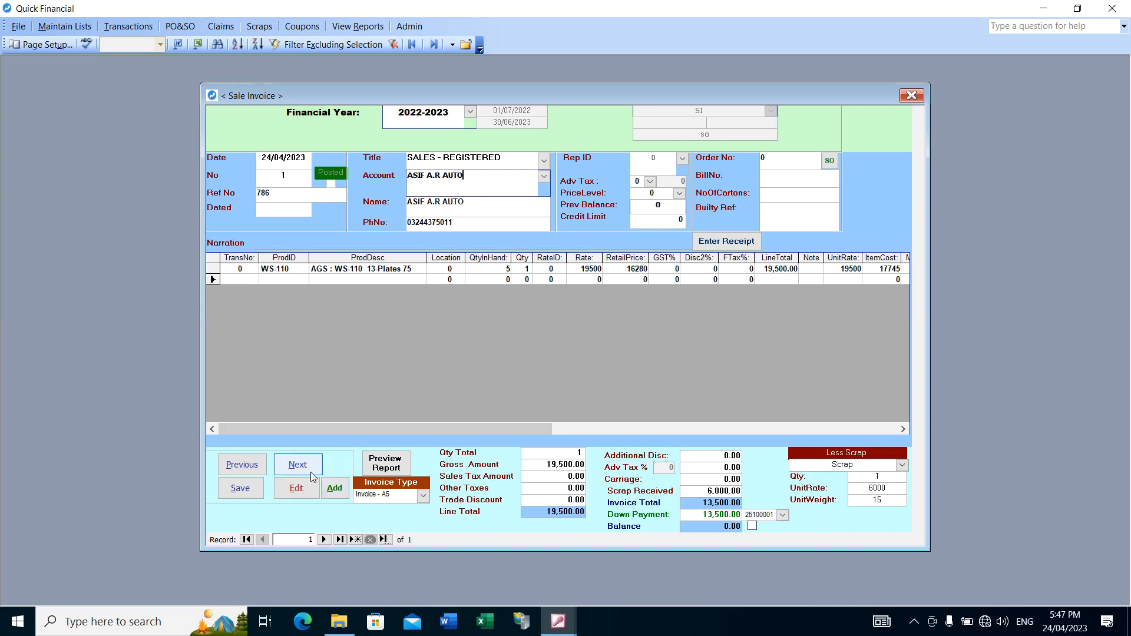
left_click(336, 488)
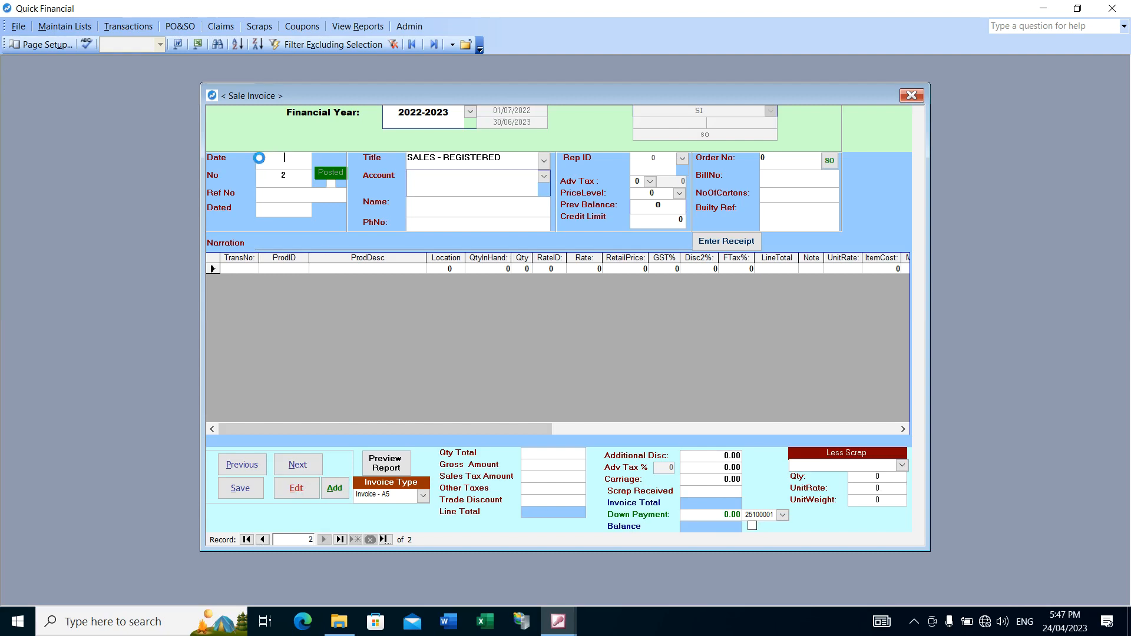
type("24/04/2023")
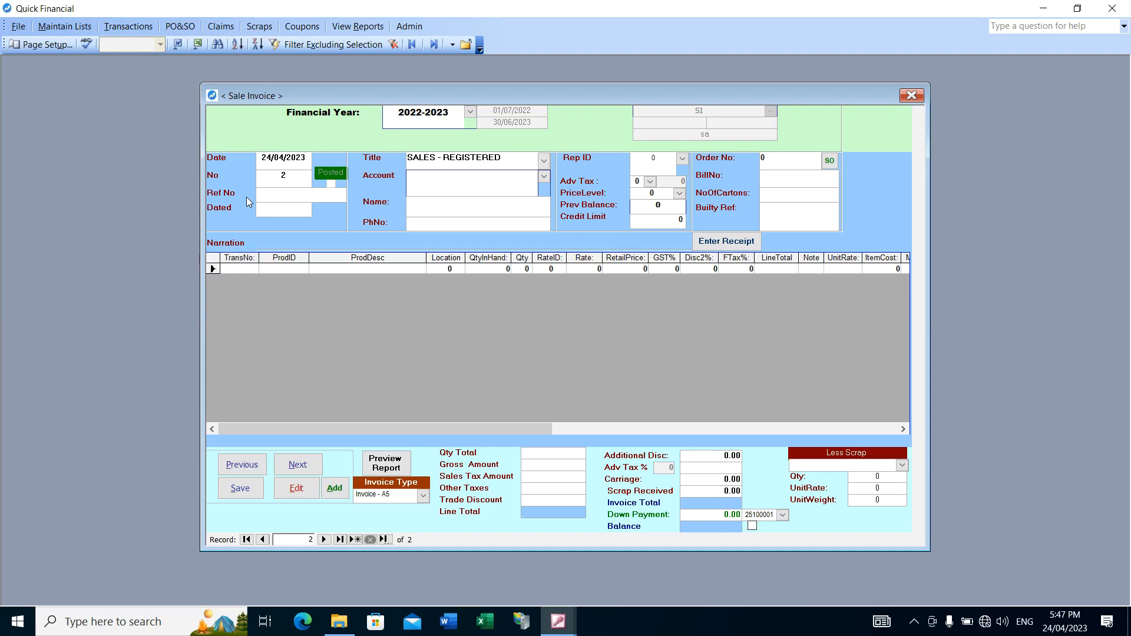
Step: Set the sale invoice's reference number to 786-2 and its title to SALES - UN-REGISTERED
key("Tab")
type("786-2")
left_click(543, 161)
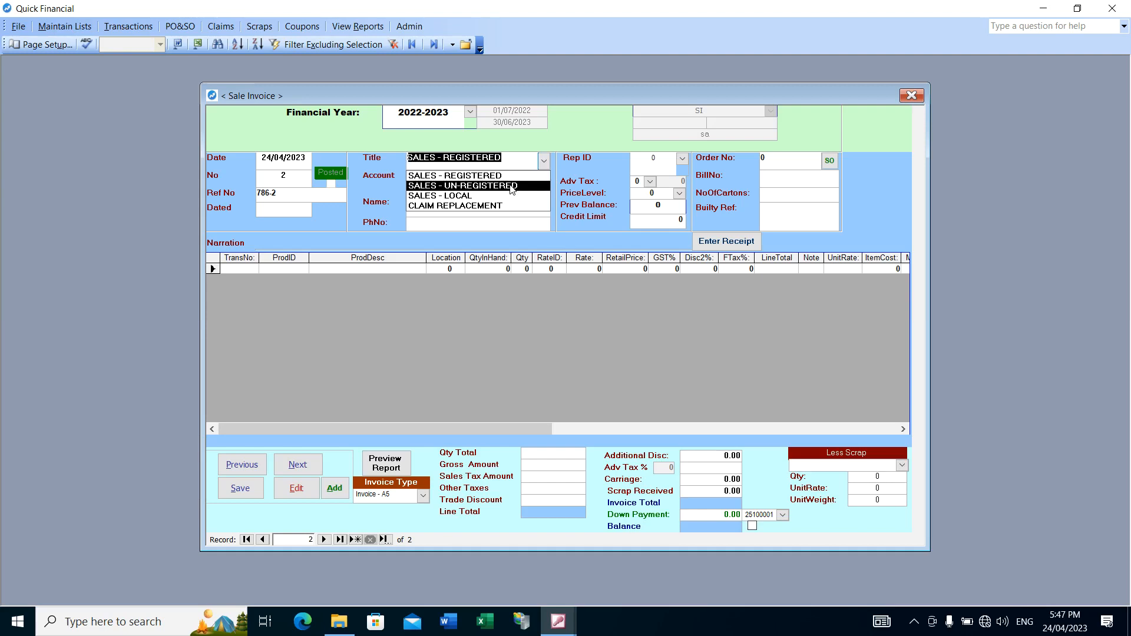
left_click(511, 186)
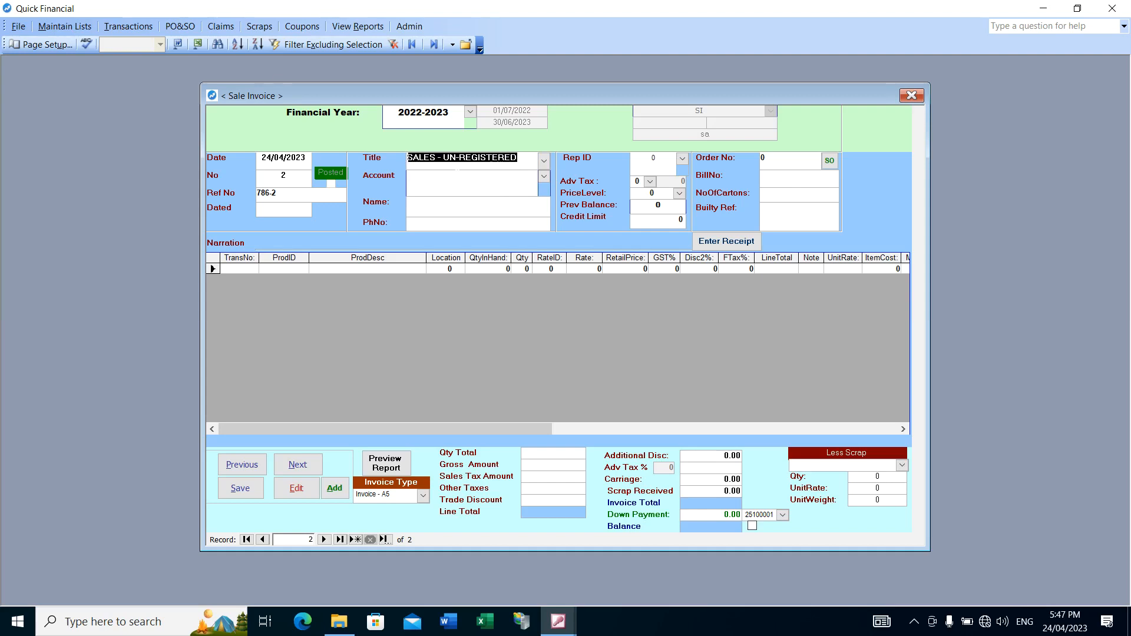
Step: Assign the Walk-In Cash account to the sale invoice
left_click(479, 181)
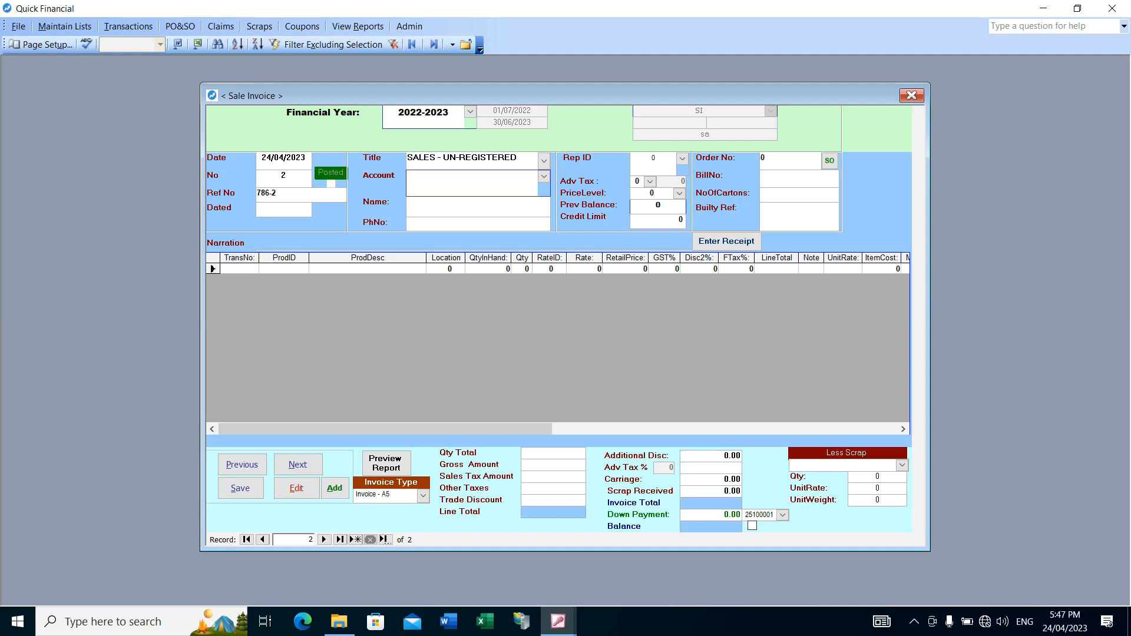
type("walk-In Cash")
left_click(545, 179)
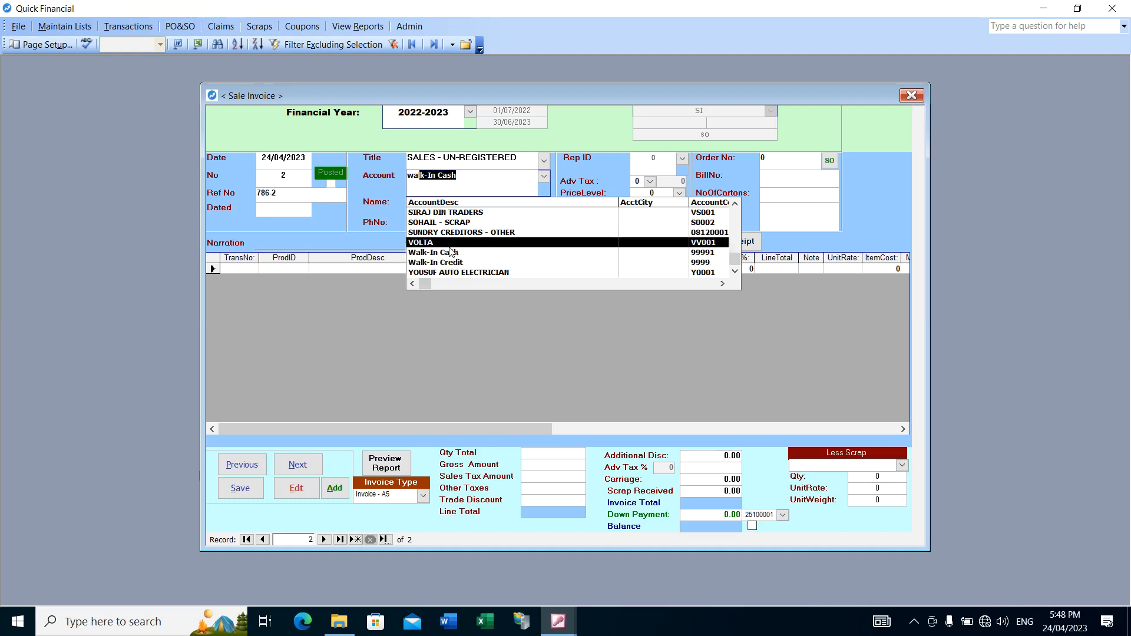
left_click(445, 253)
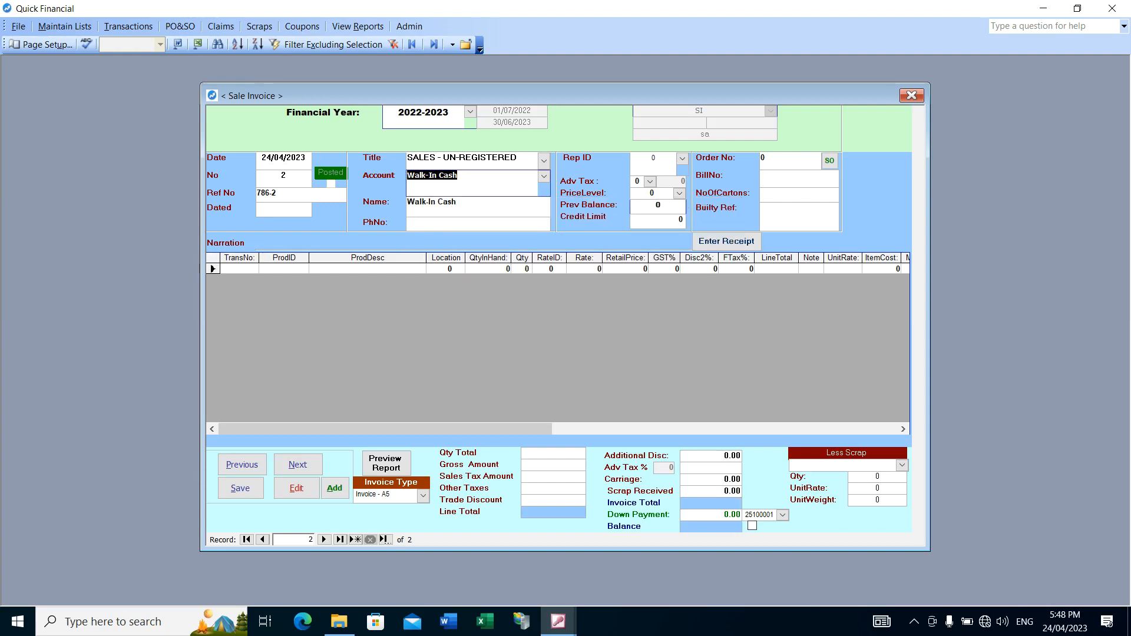
Step: Replace "Cash" in the invoice's name field with the walk-in customer's name and enter PH as the phone number placeholder
left_click(459, 202)
left_click_drag(457, 202, 405, 203)
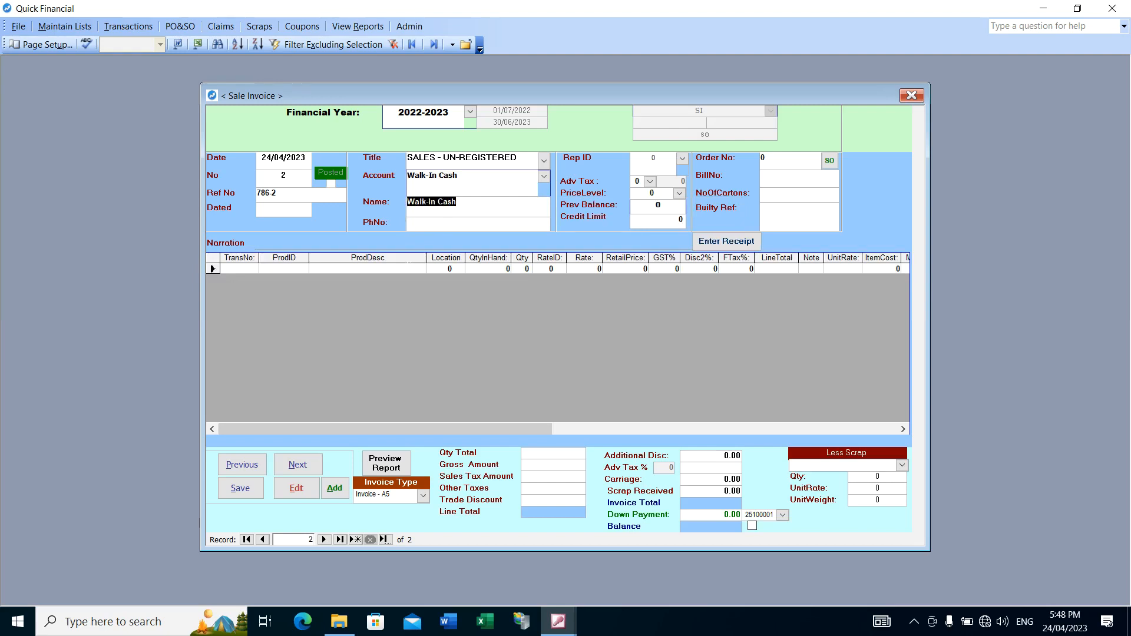
left_click(459, 202)
double_click(439, 201)
type("- MR ASIF")
left_click(438, 222)
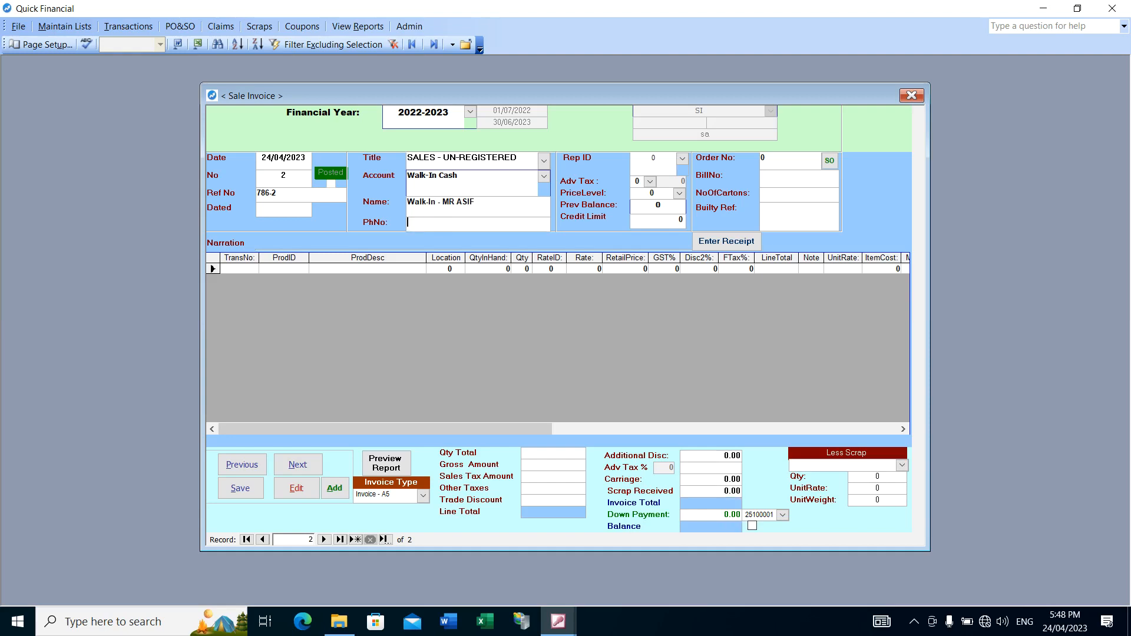
type("PH")
Step: Add product WS-110 to the first invoice line with quantity 1 and rate 20000
left_click(276, 268)
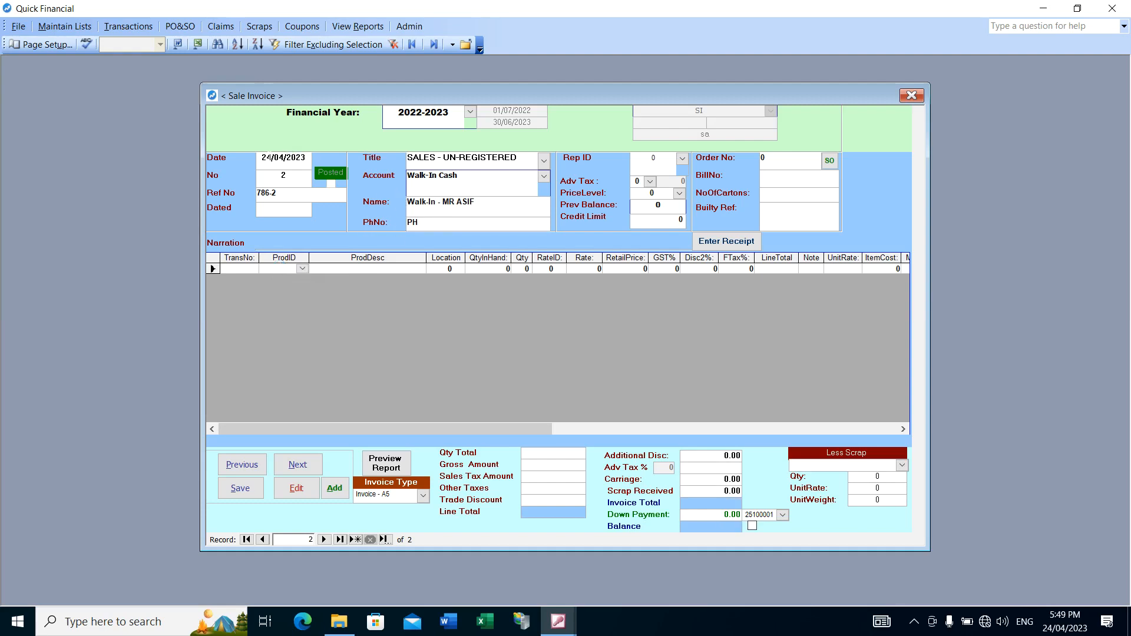
left_click_drag(262, 157, 322, 158)
left_click(289, 271)
type("WS-110")
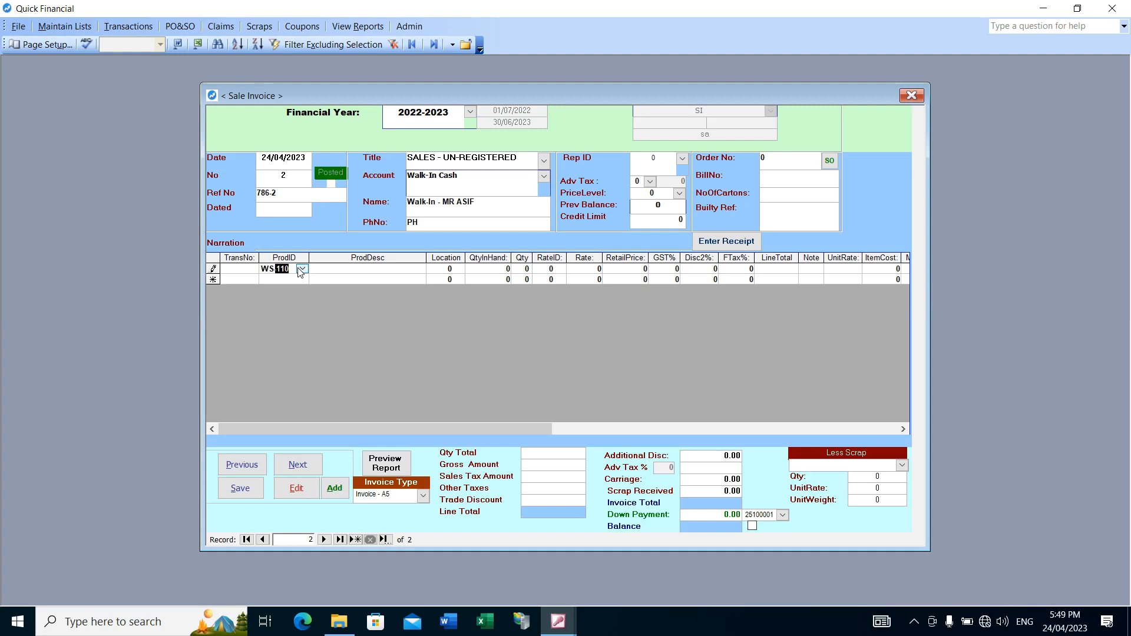
key("Tab")
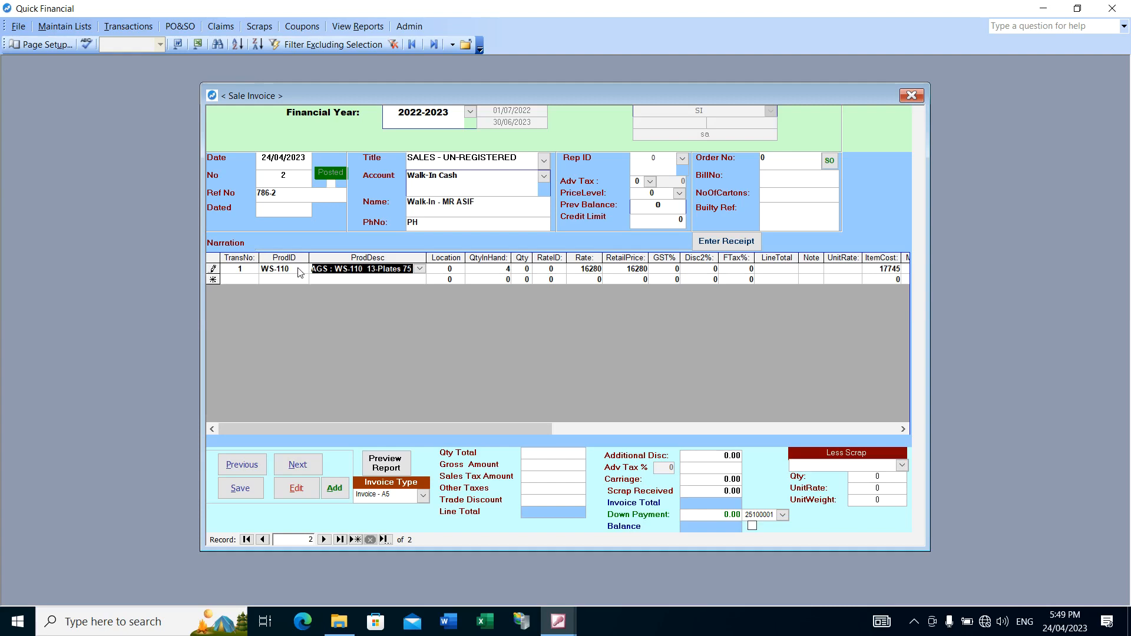
key("Tab")
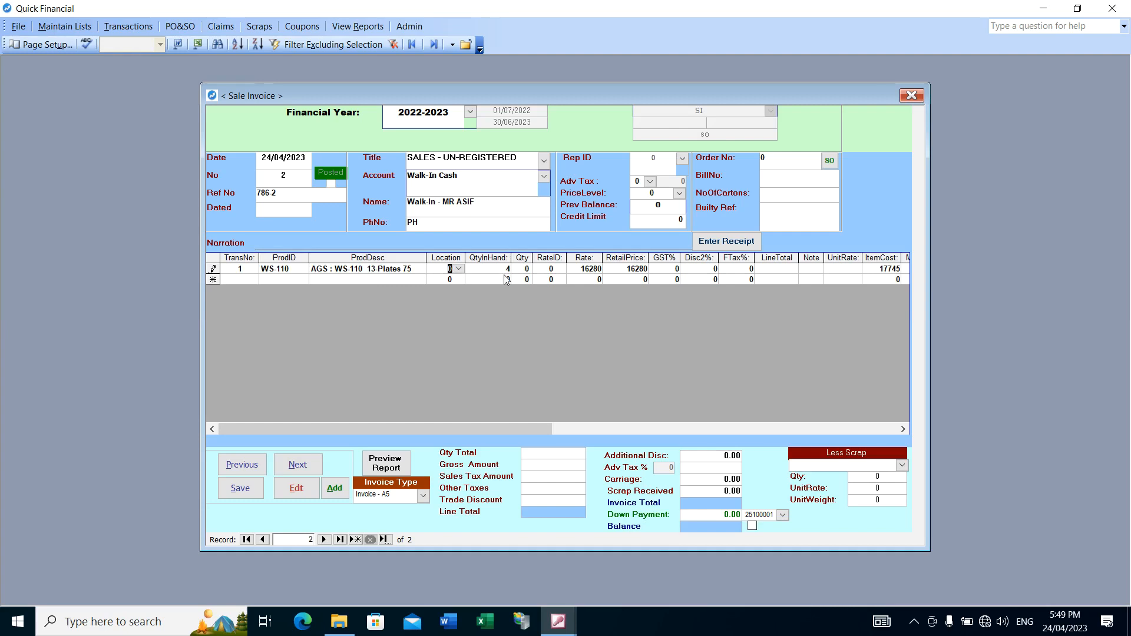
key("Tab")
type("1")
key("Tab")
key("Tab")
type("20000")
left_click(588, 280)
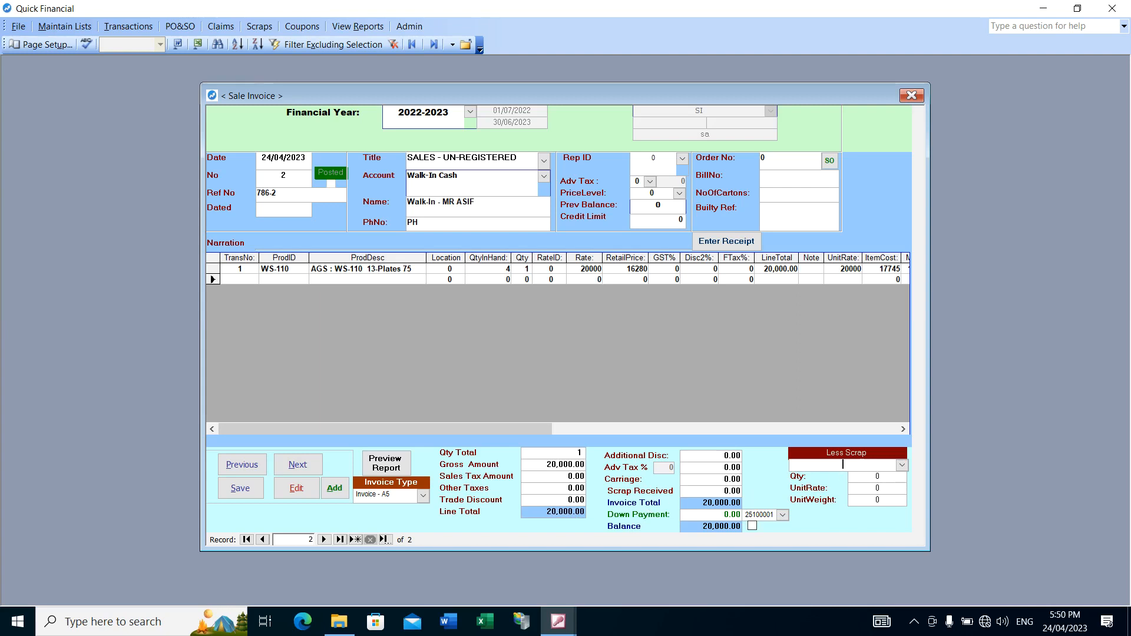
Step: Enter a scrap deduction for the Scrap item with unit rate 6500 and unit weight 16
type("SCrap")
key("Return")
key("Return")
type("6500")
key("Return")
type("16")
key("Return")
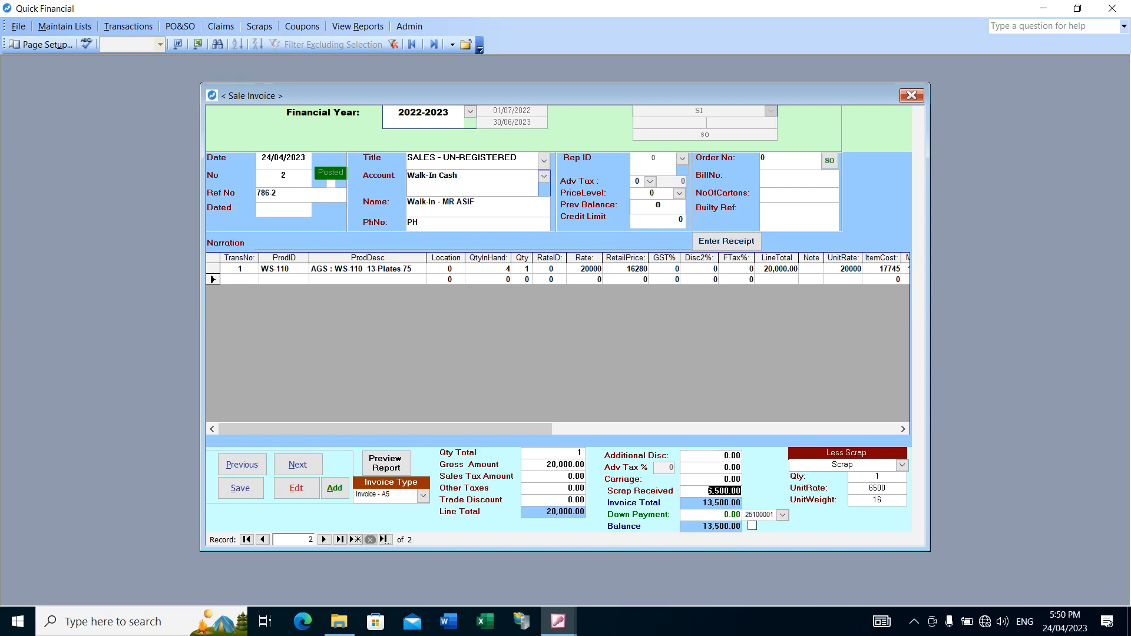
key("Return")
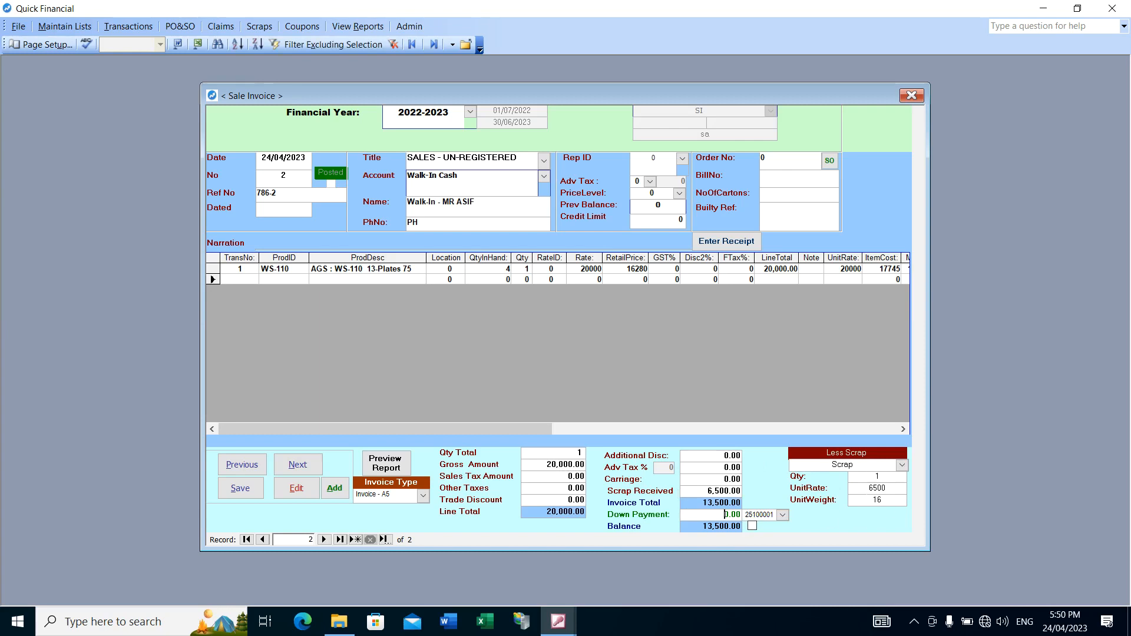
Step: Set the scrap deduction's unit rate to 7000
left_click_drag(869, 489, 889, 488)
type("7000")
key("Tab")
Step: Set the invoice's down payment to 13000 and look through the available payment accounts, keeping account 25100001
left_click(725, 514)
left_click(426, 222)
double_click(724, 514)
type("13000")
key("Tab")
left_click(709, 526)
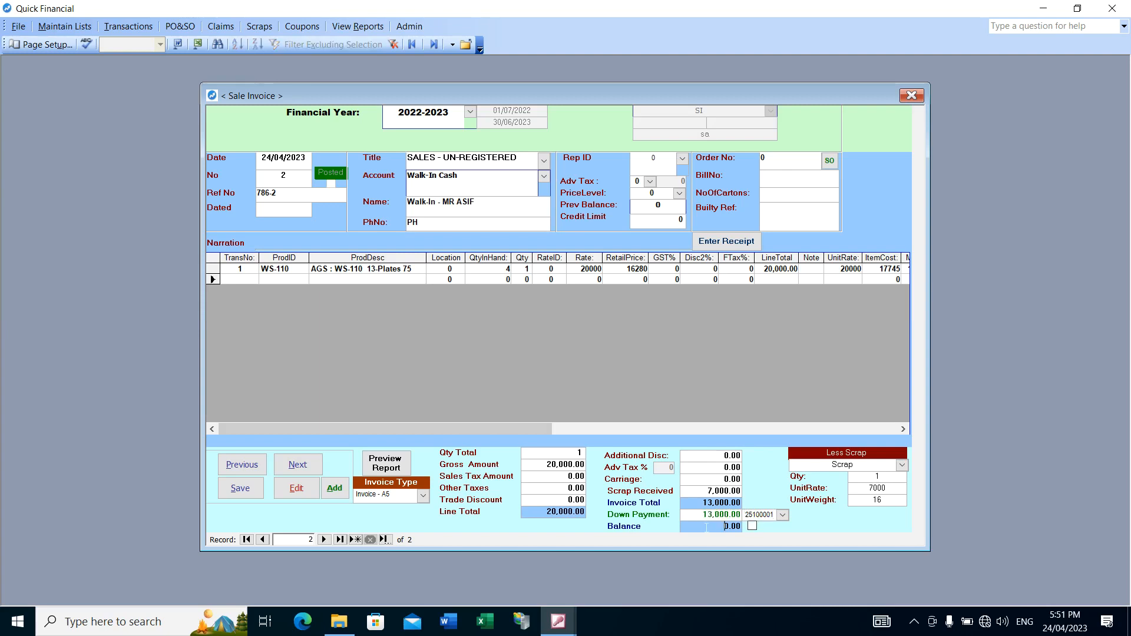
left_click(782, 516)
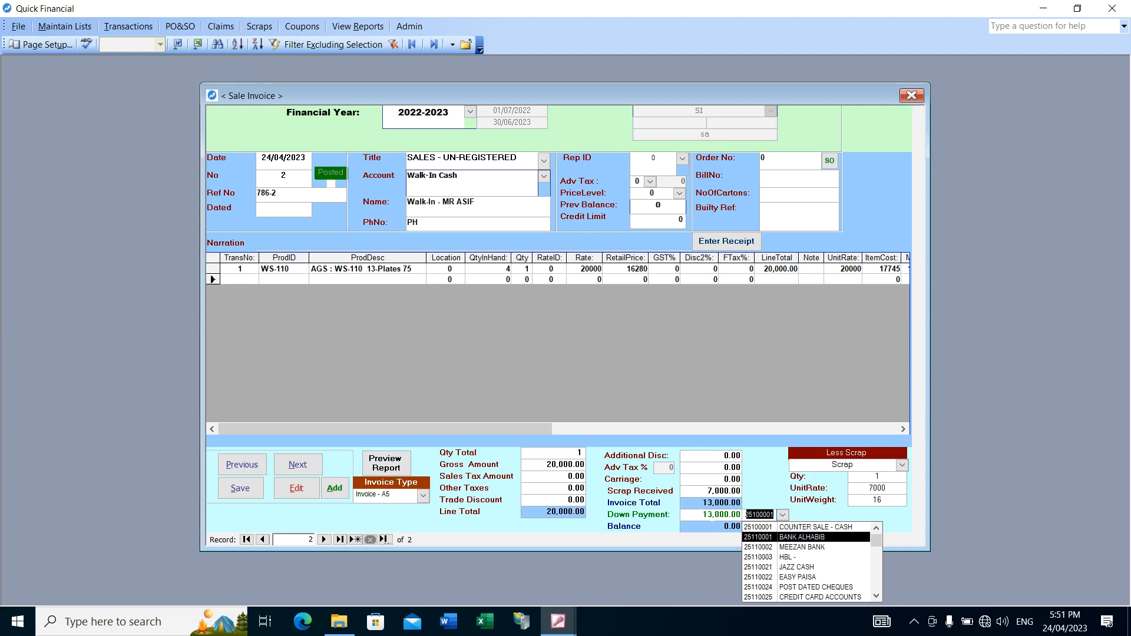
left_click(704, 514)
key("Tab")
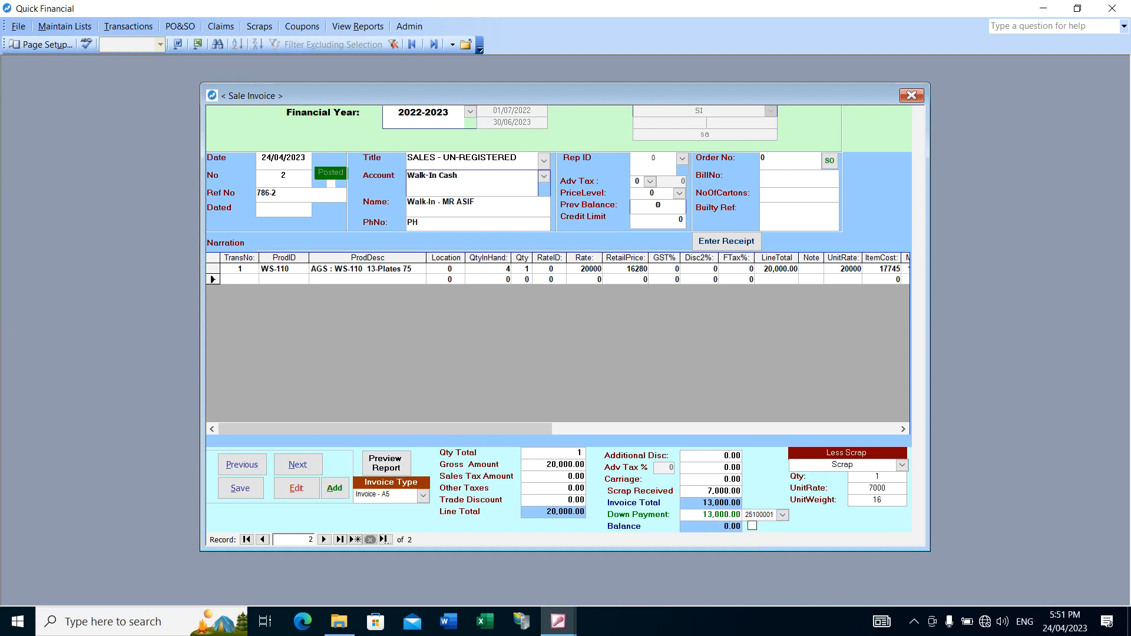
Step: Preview the walk-in sale in the Invoice - A5 format, check its totals and remaining balance, and close the preview
left_click(398, 494)
left_click(386, 463)
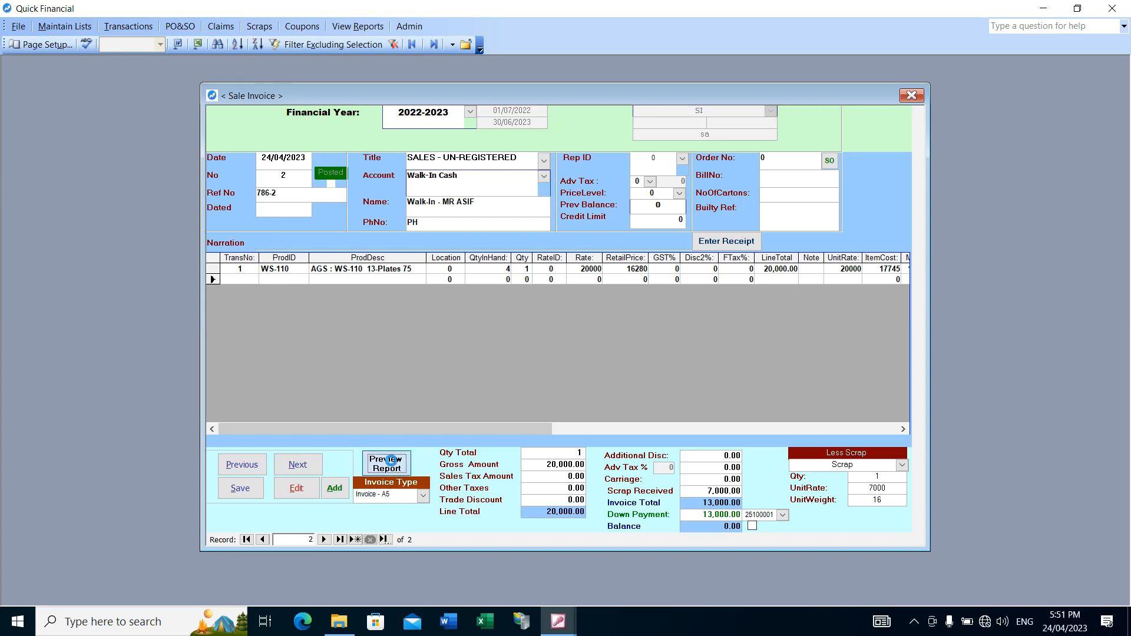
left_click(565, 302)
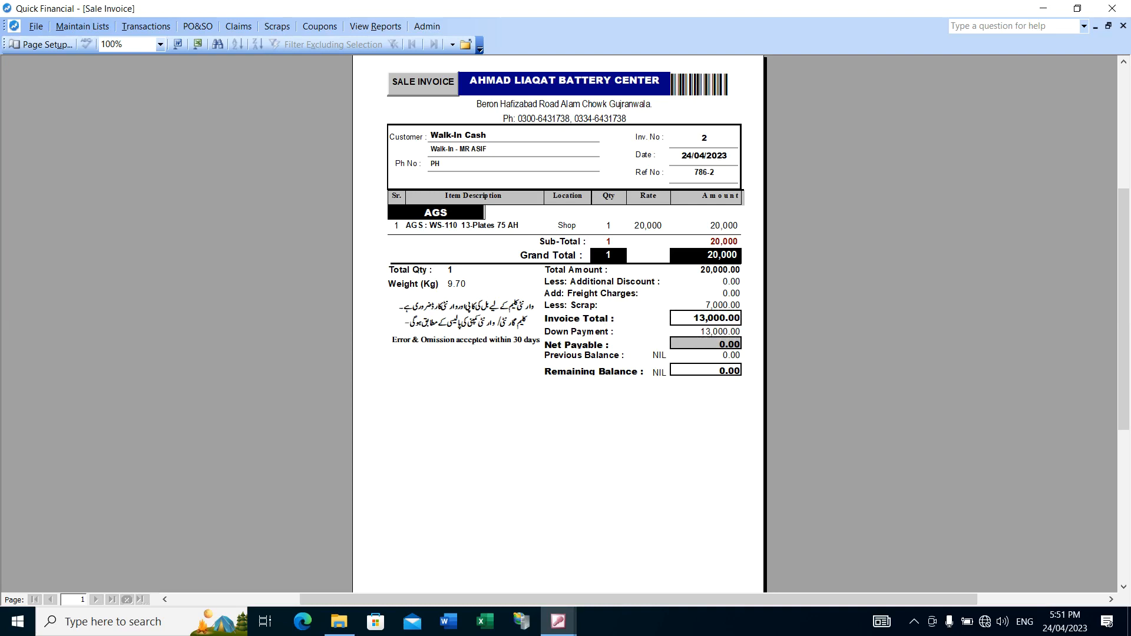
scroll(460, 307, "up", 3)
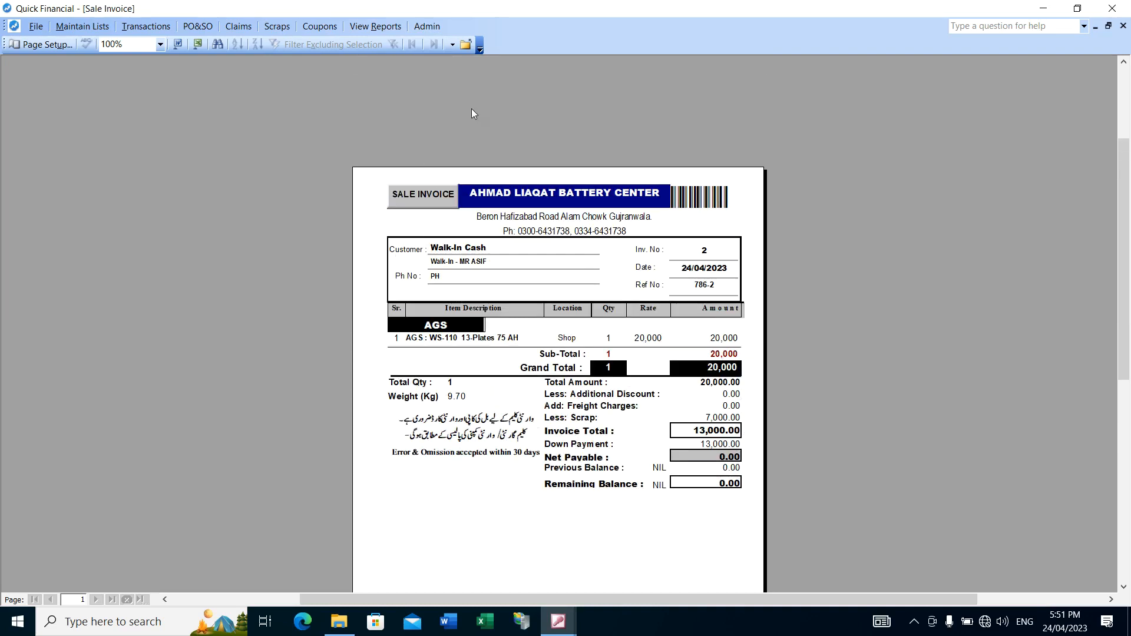
left_click(467, 46)
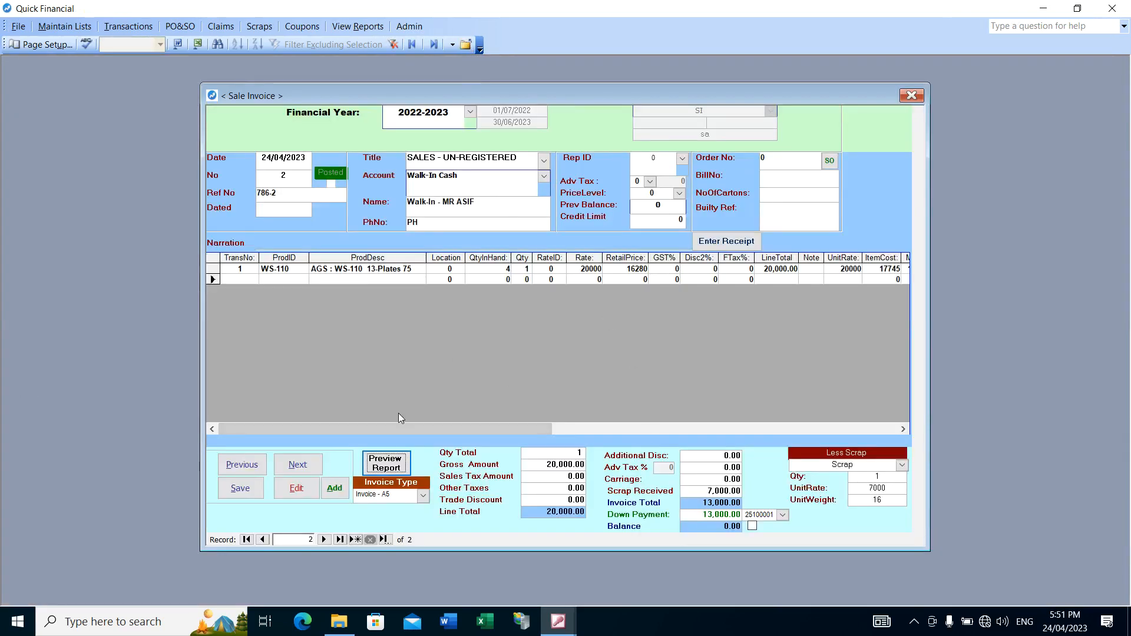
Step: View the previous sale invoice and return to the walk-in cash invoice
left_click(553, 337)
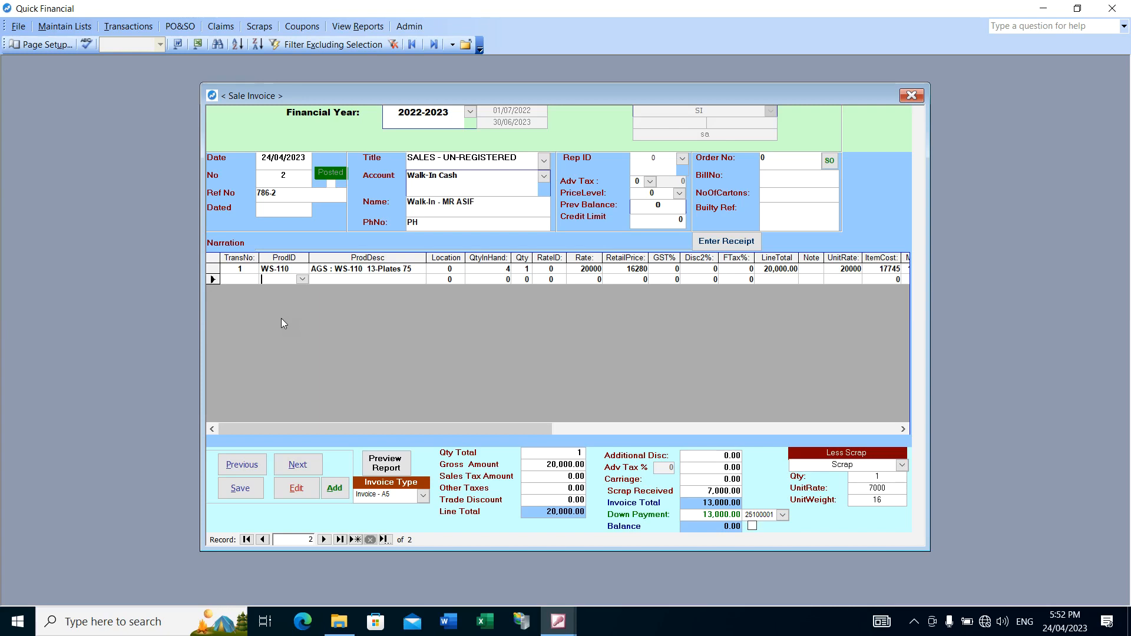
left_click(241, 464)
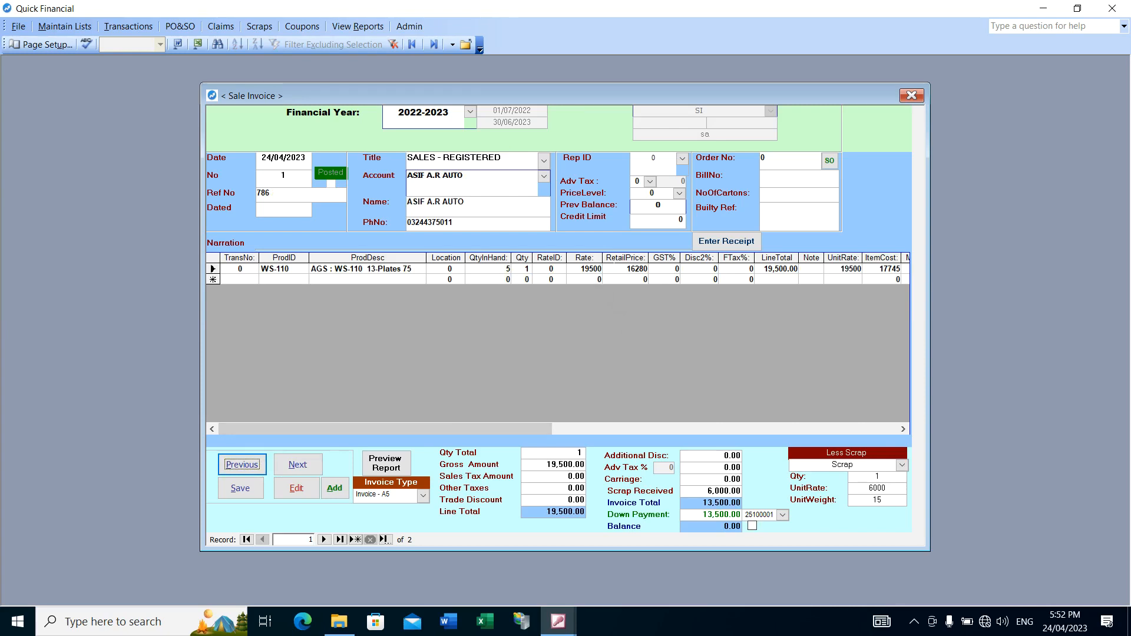
left_click(298, 464)
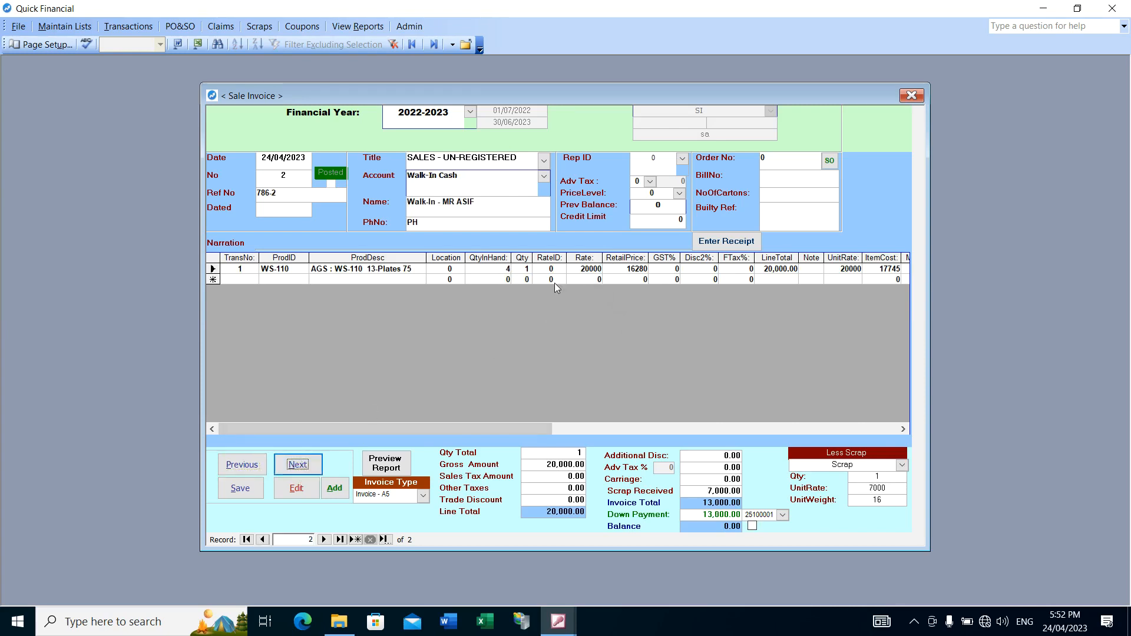
left_click(279, 278)
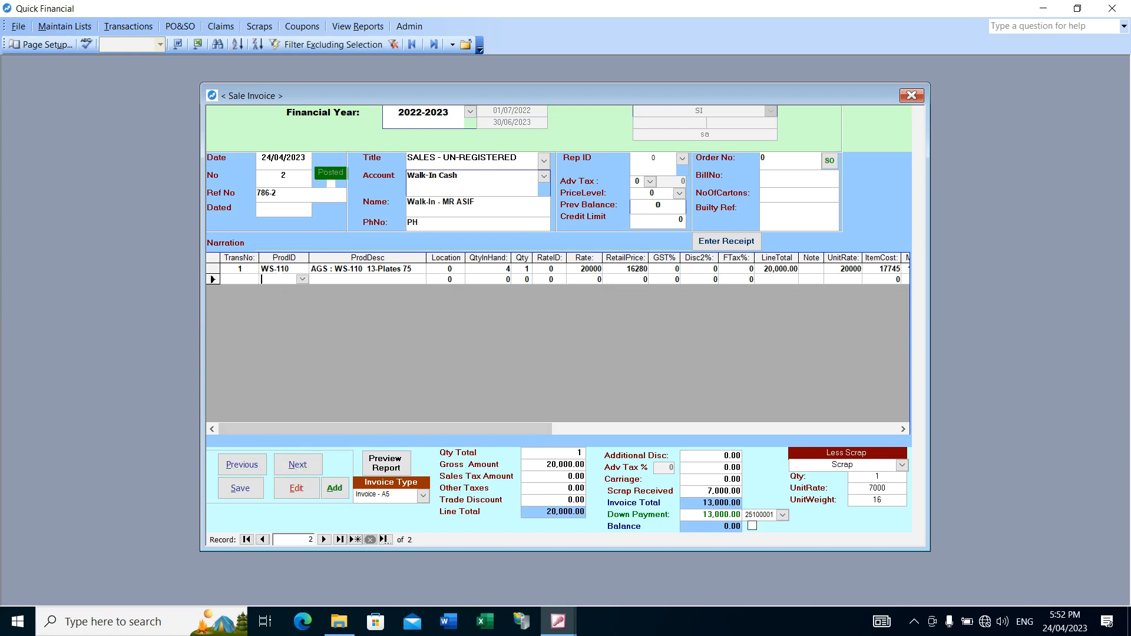
Step: Open the Sales & Purchases Reports and set the start date to 01/04/2023
left_click(349, 27)
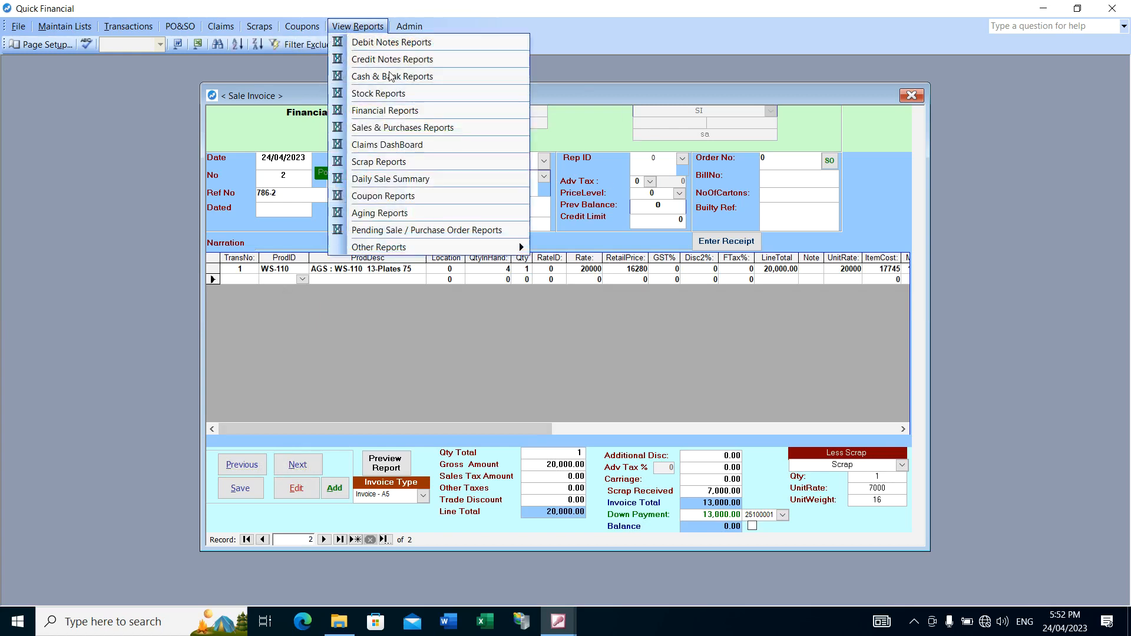
left_click(380, 128)
left_click(543, 160)
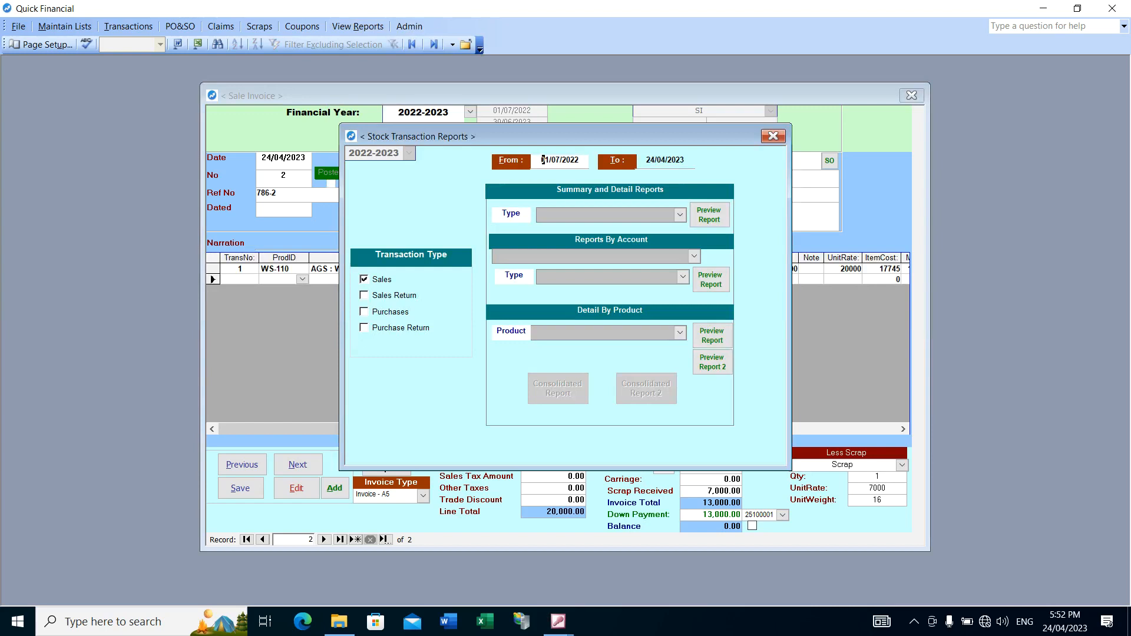
type("01/04/2023")
key("Tab")
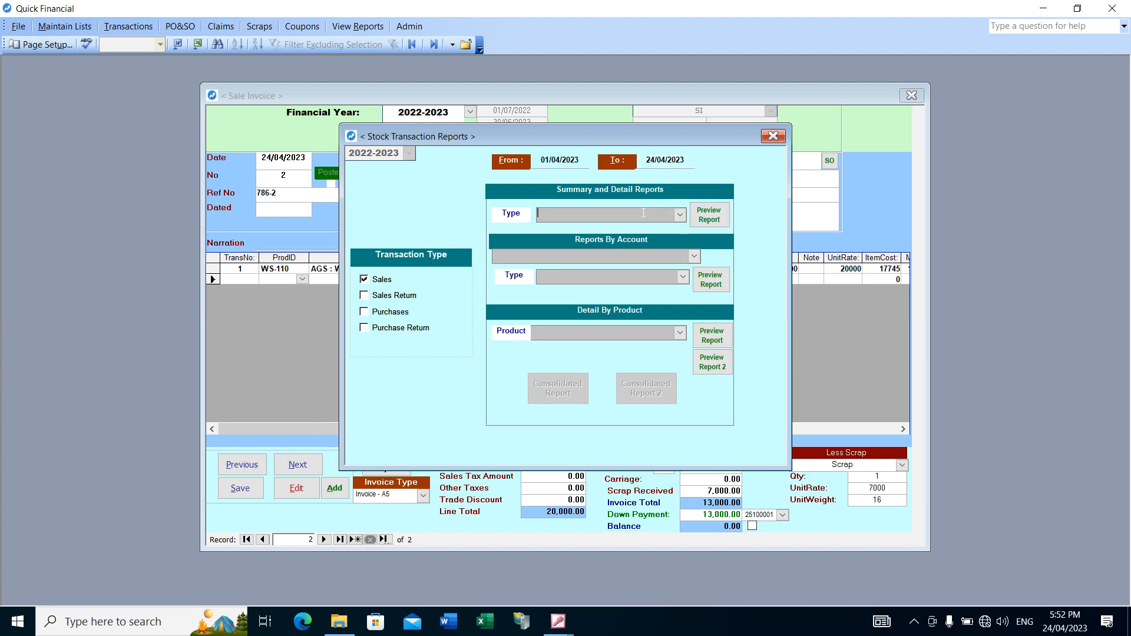
Step: Preview the sales Transaction Summary report, examine its invoice amounts, and close the preview
left_click(574, 216)
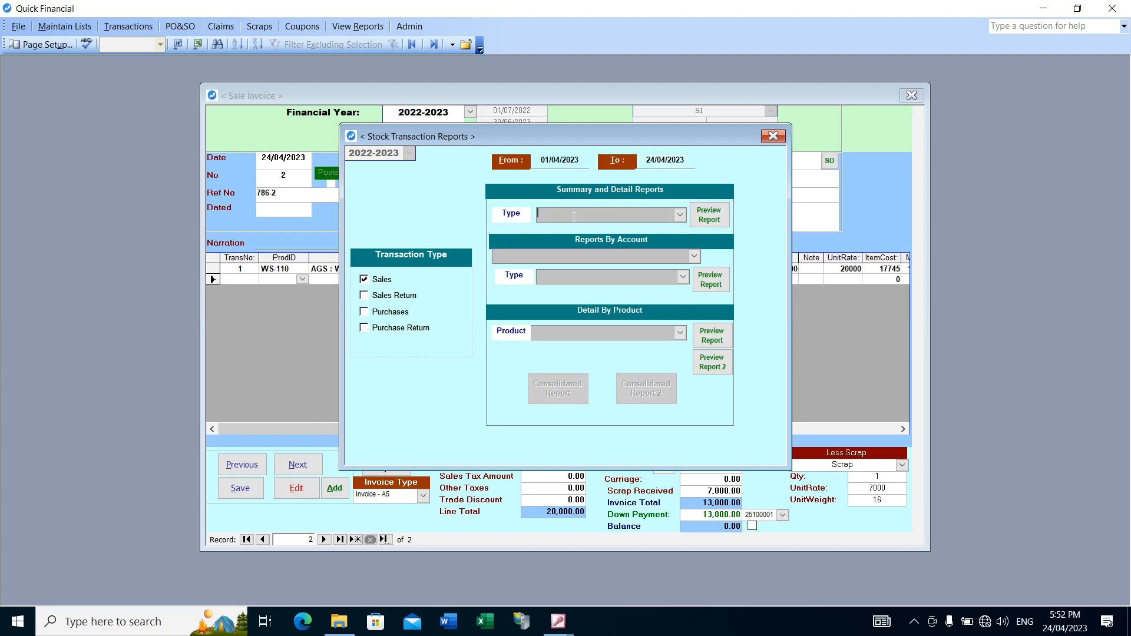
left_click(680, 216)
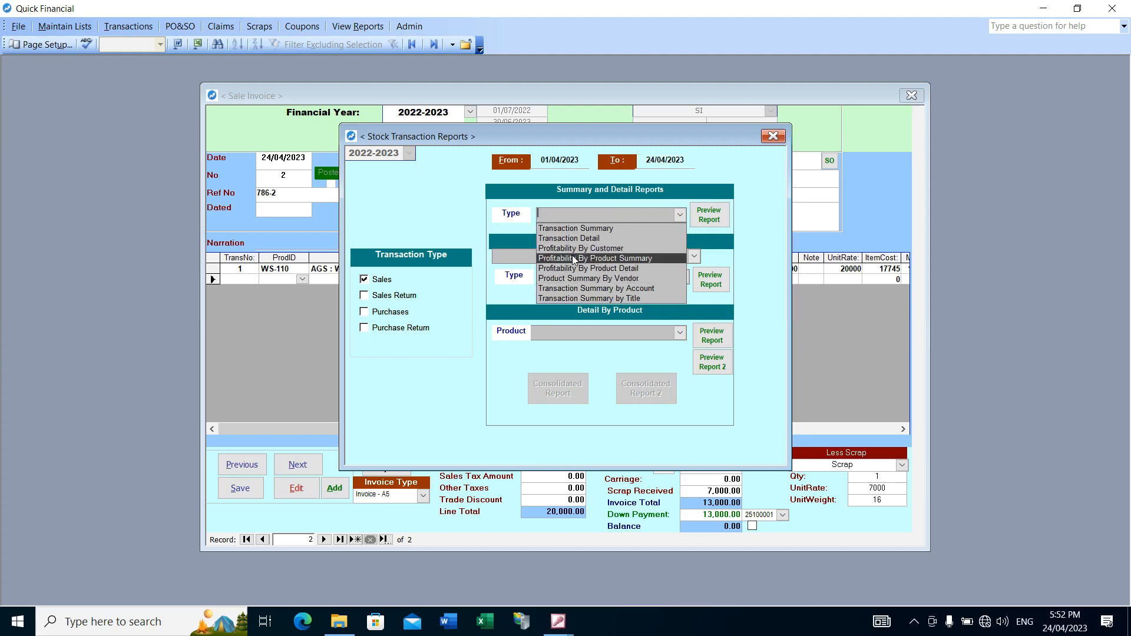
left_click(559, 228)
left_click(709, 215)
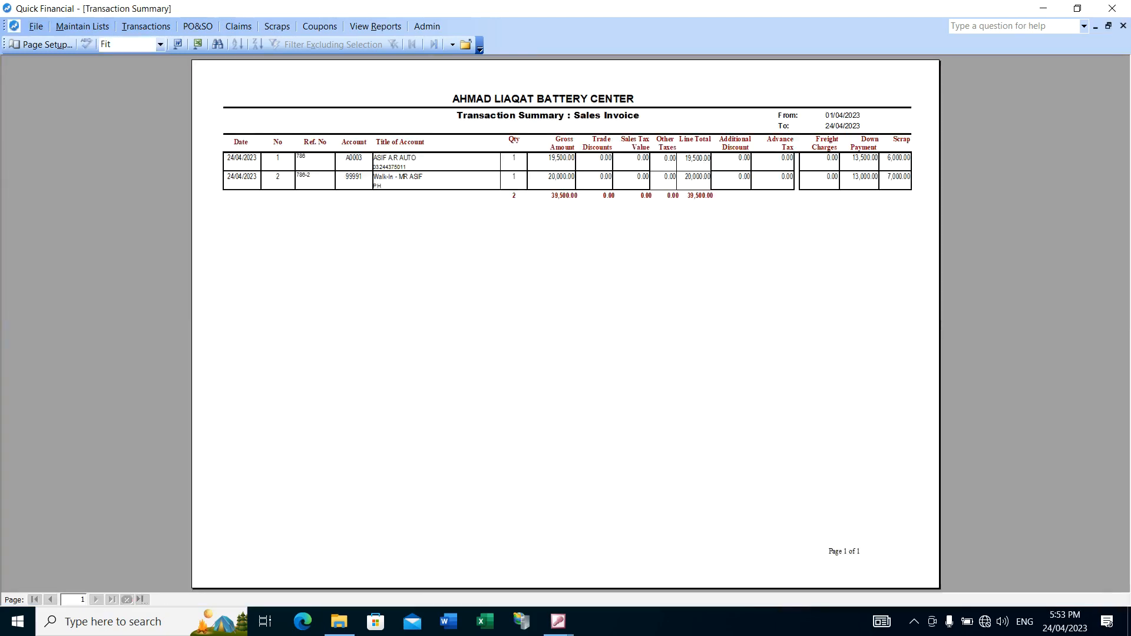
left_click(709, 215)
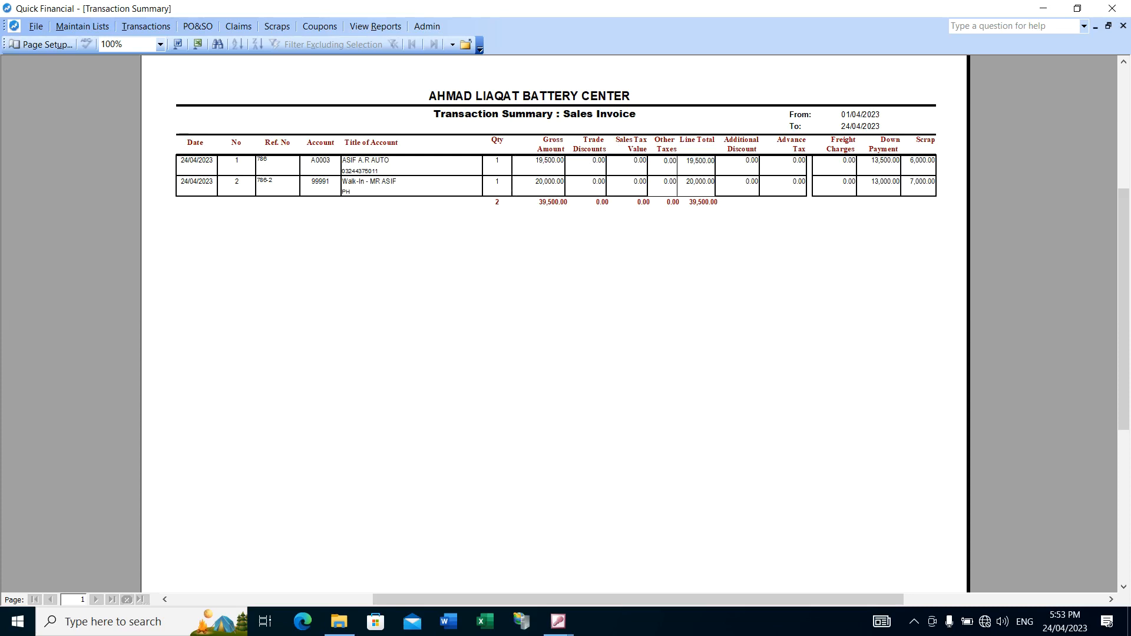
left_click(466, 45)
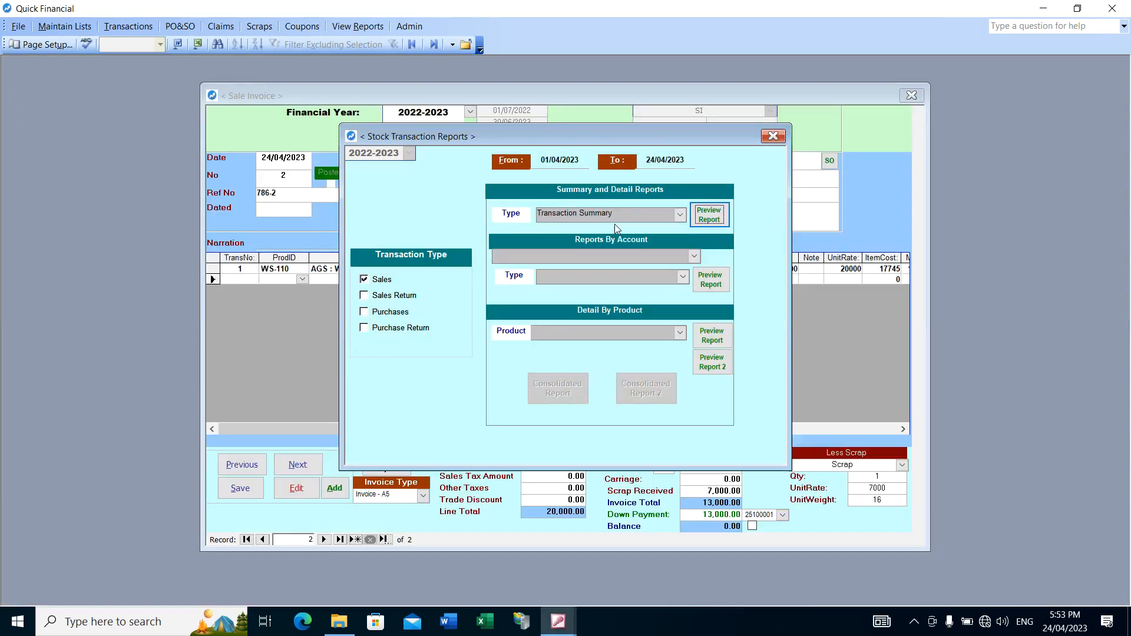
Step: Preview the sales Profitability By Product Summary report, examine its profit and margin figures, and close the preview
left_click(680, 216)
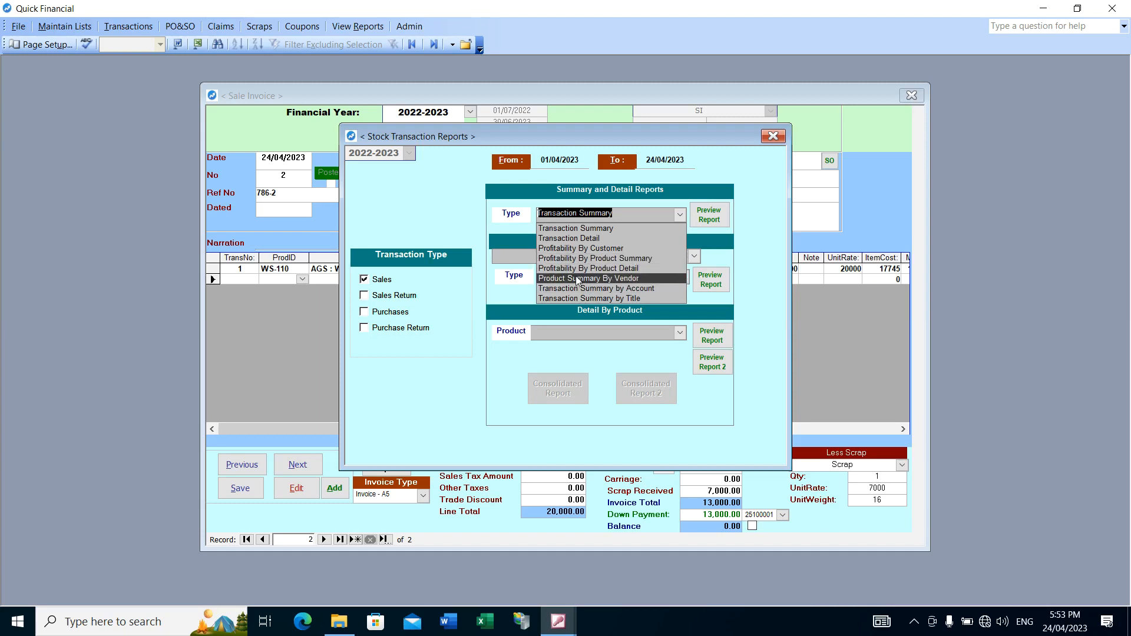
left_click(580, 258)
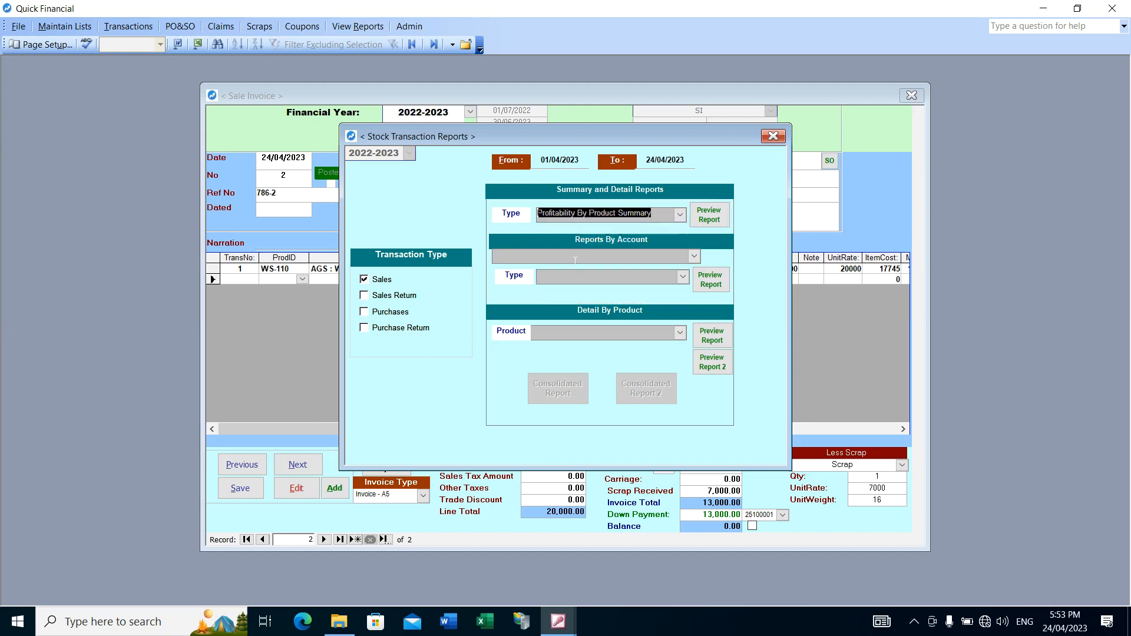
left_click(696, 218)
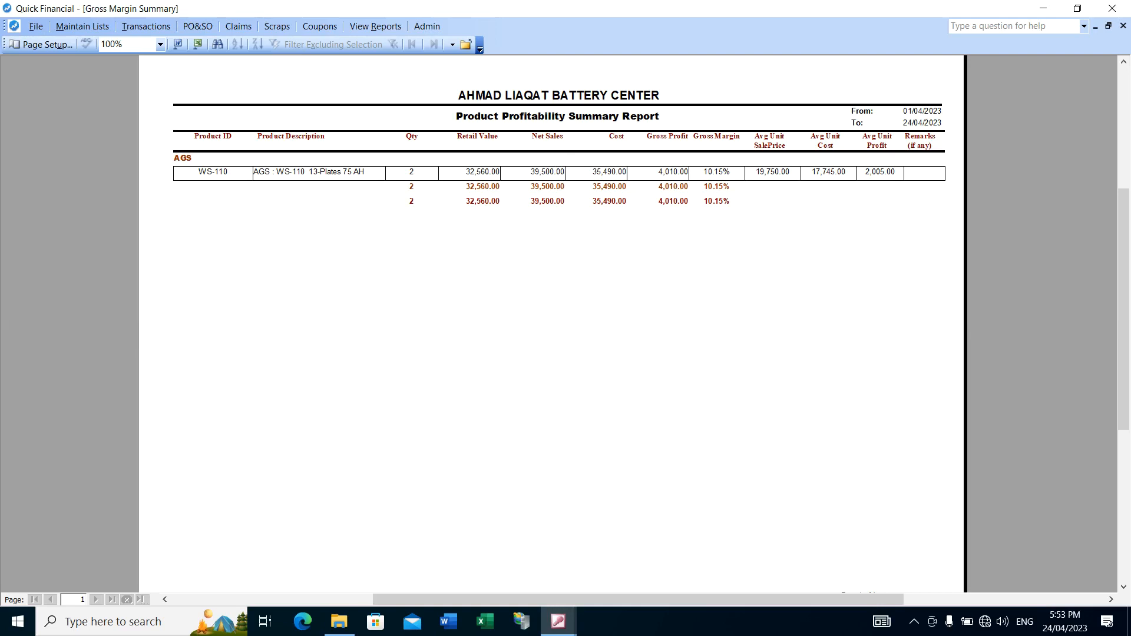
left_click(465, 45)
Step: Preview the sales Profitability By Product Detail report, examine each invoice's profit, and close the preview and the stock transaction reports
left_click(686, 215)
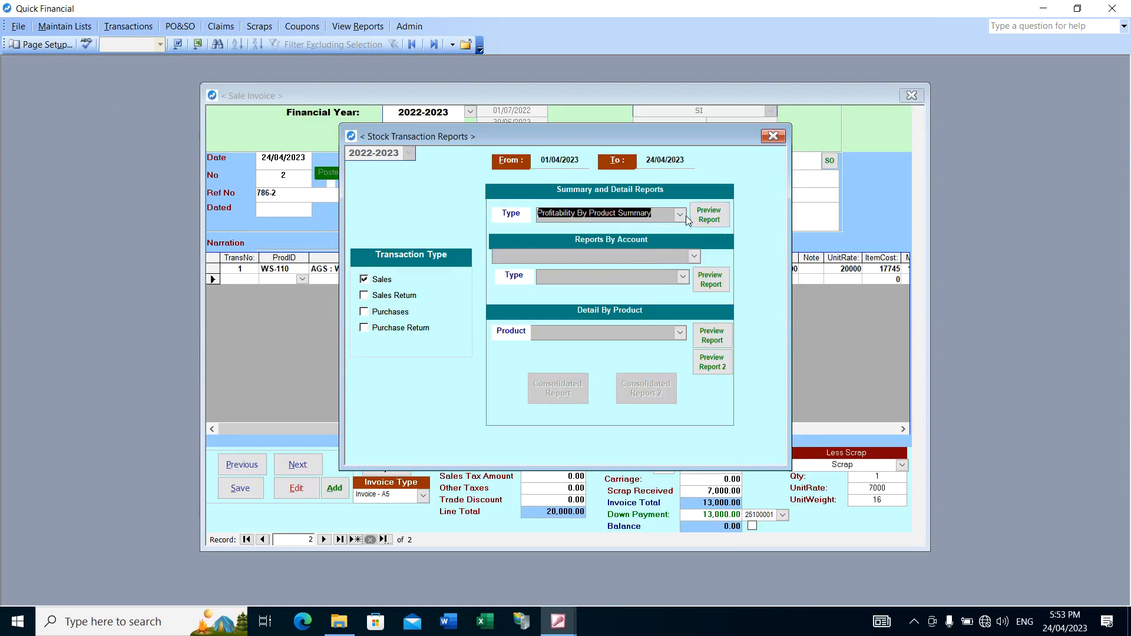
left_click(681, 216)
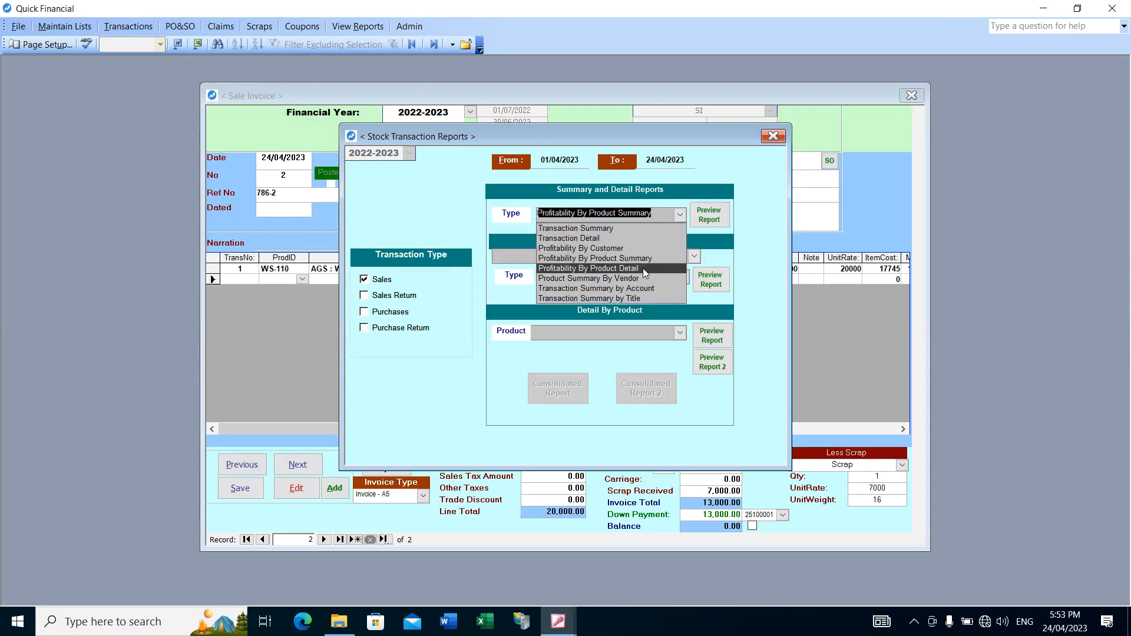
left_click(642, 267)
left_click(702, 209)
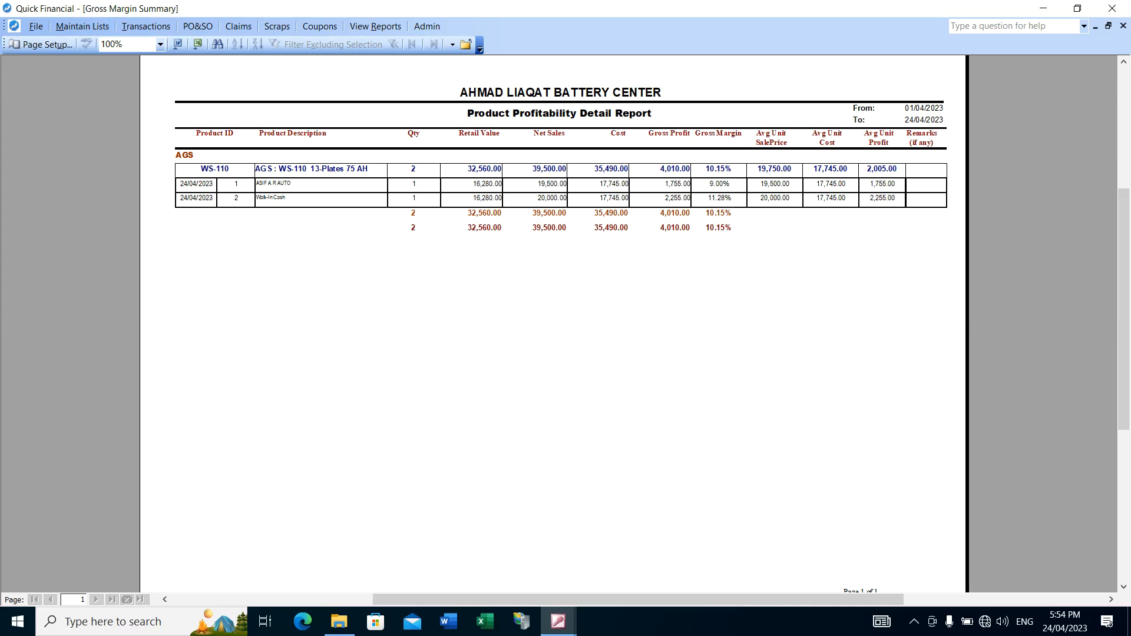
left_click(467, 45)
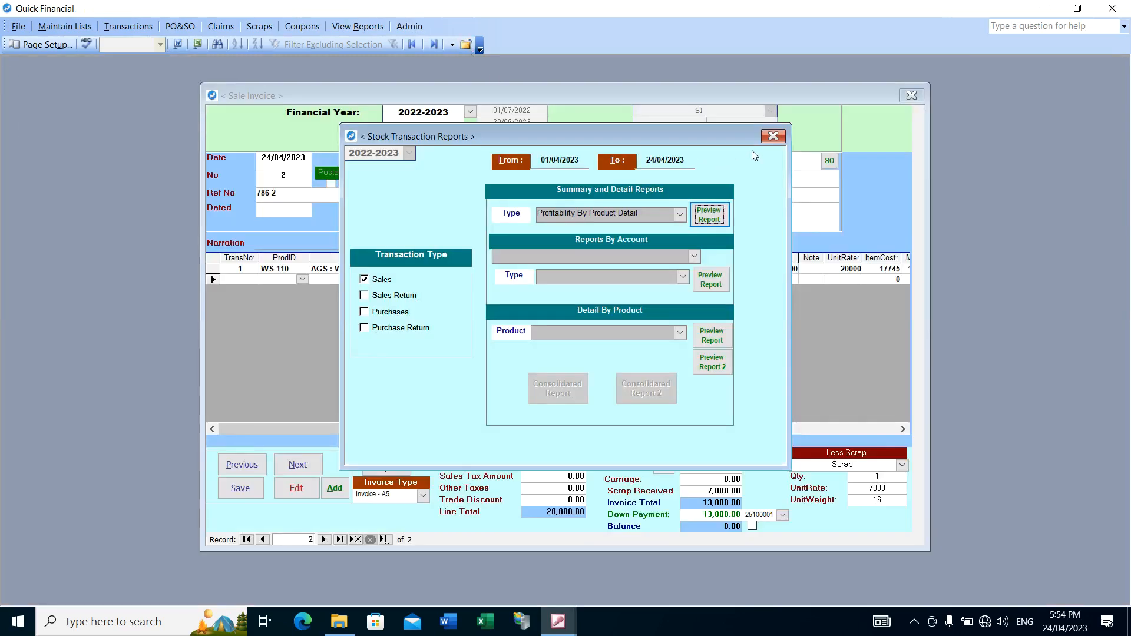
left_click(773, 136)
Step: Open the Financial Reports, preview the PLS statement for the financial year, examine the net profit, and close the reports
left_click(360, 27)
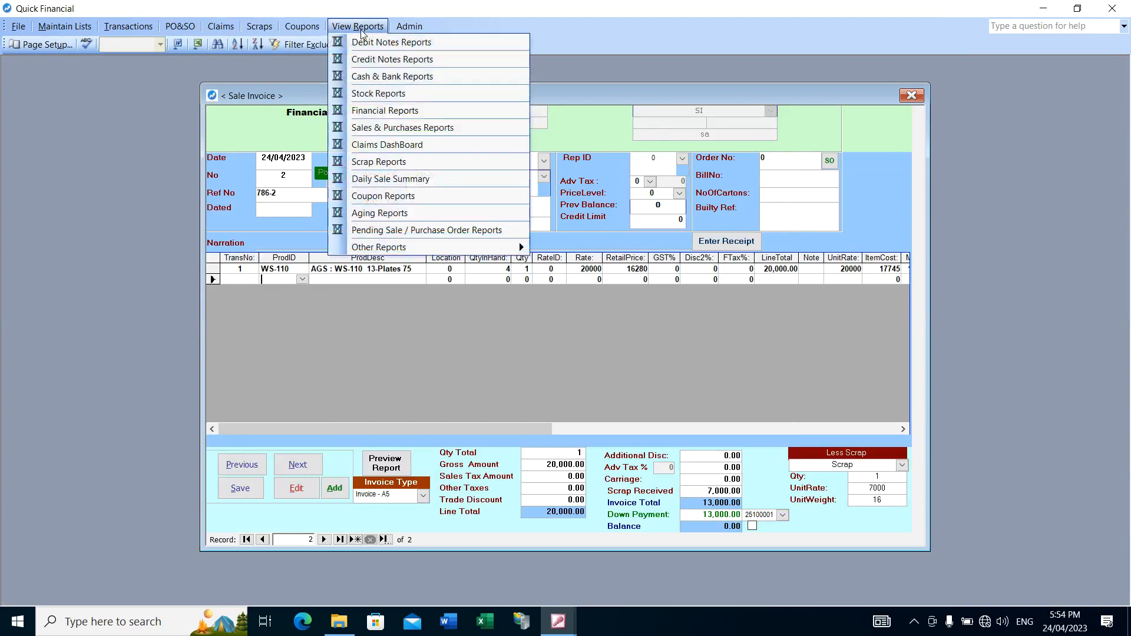
left_click(385, 111)
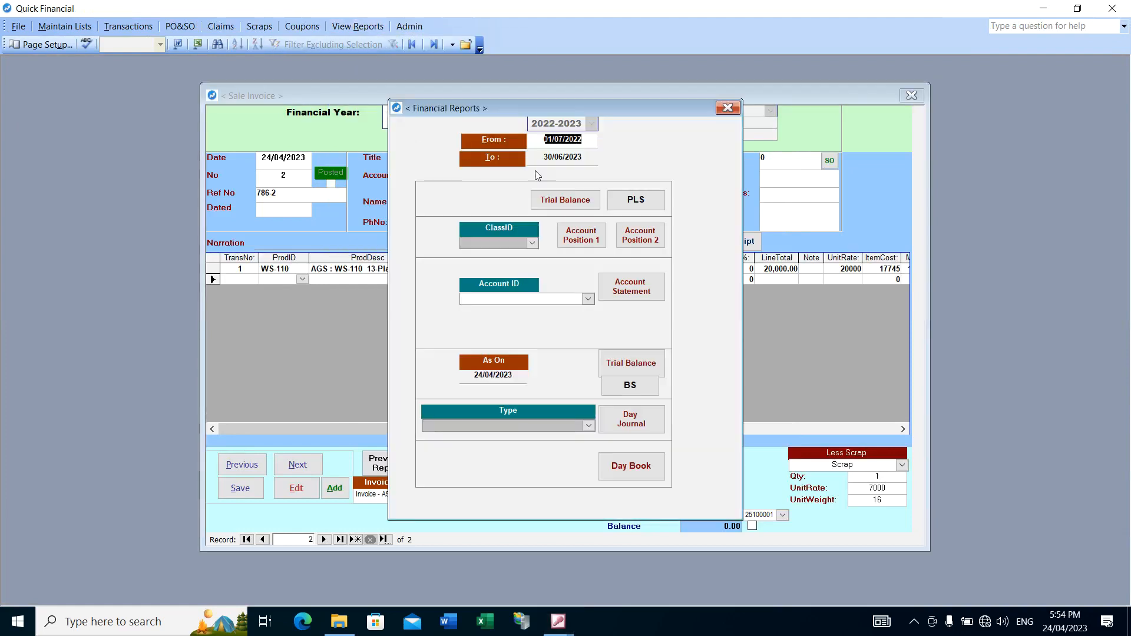
left_click(646, 205)
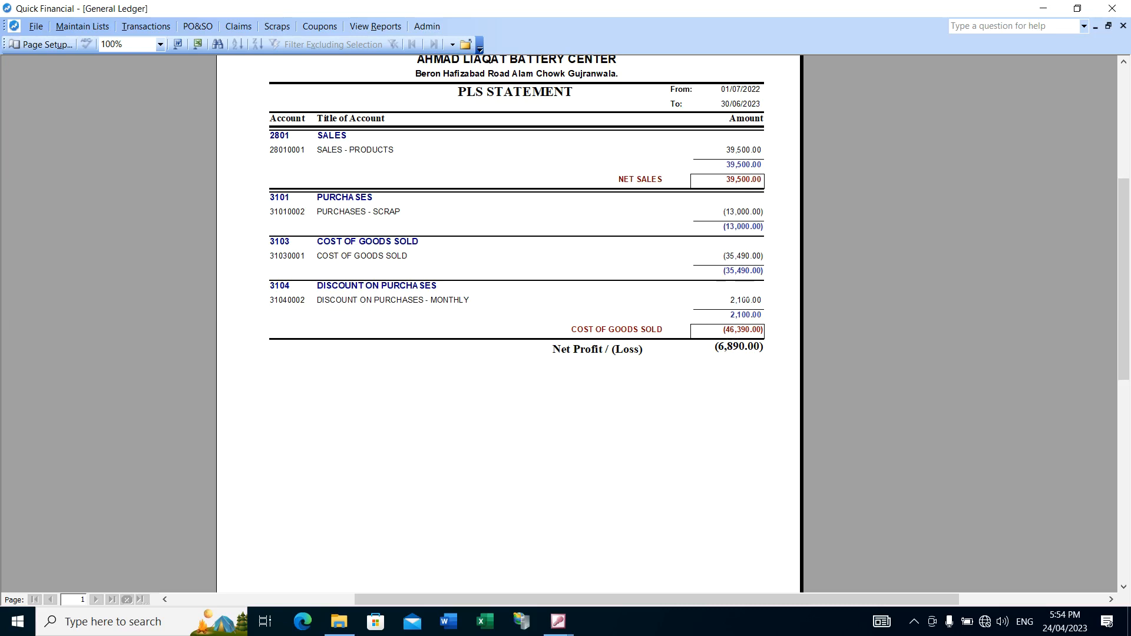
left_click(466, 44)
left_click(729, 108)
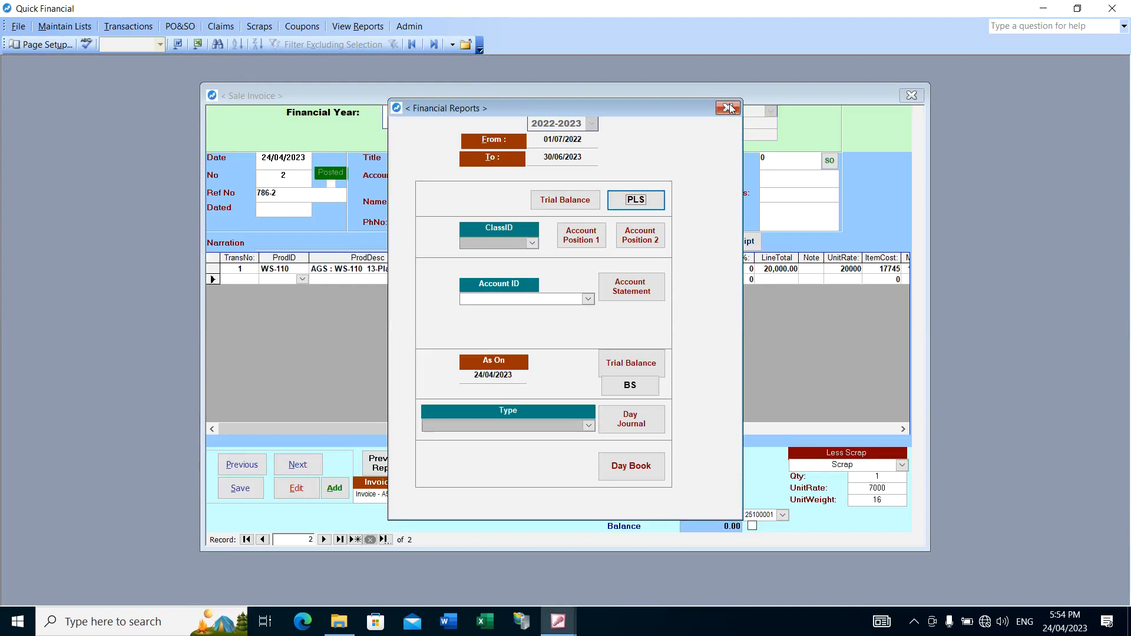
Step: Go back from the walk-in cash invoice to the previous sale invoice and review its payment details
left_click(274, 268)
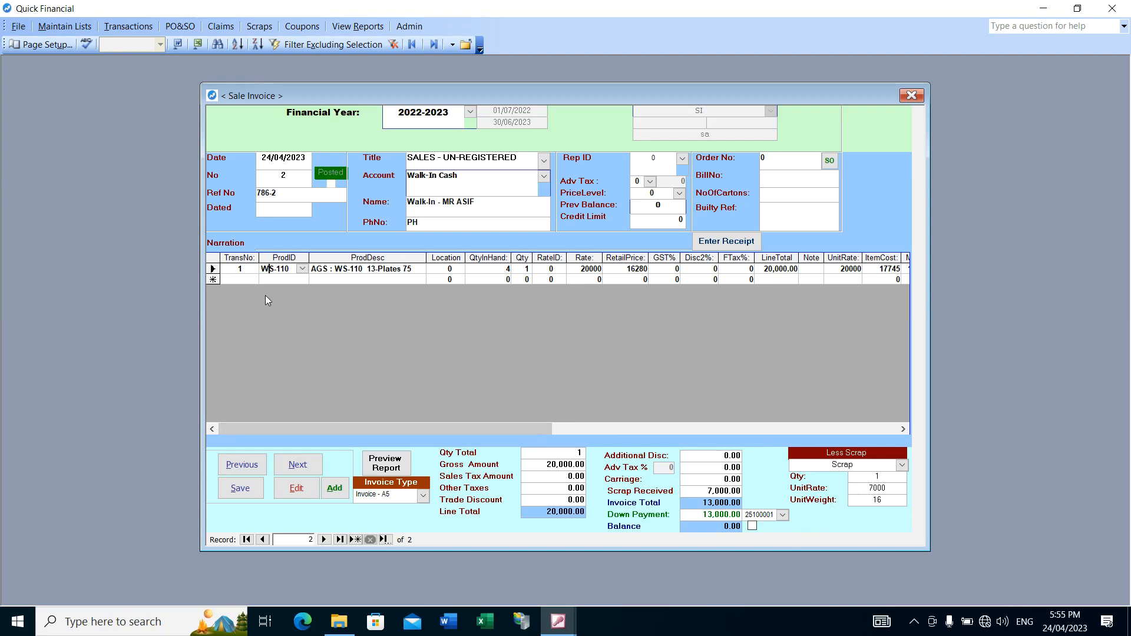
key("Down")
left_click(263, 539)
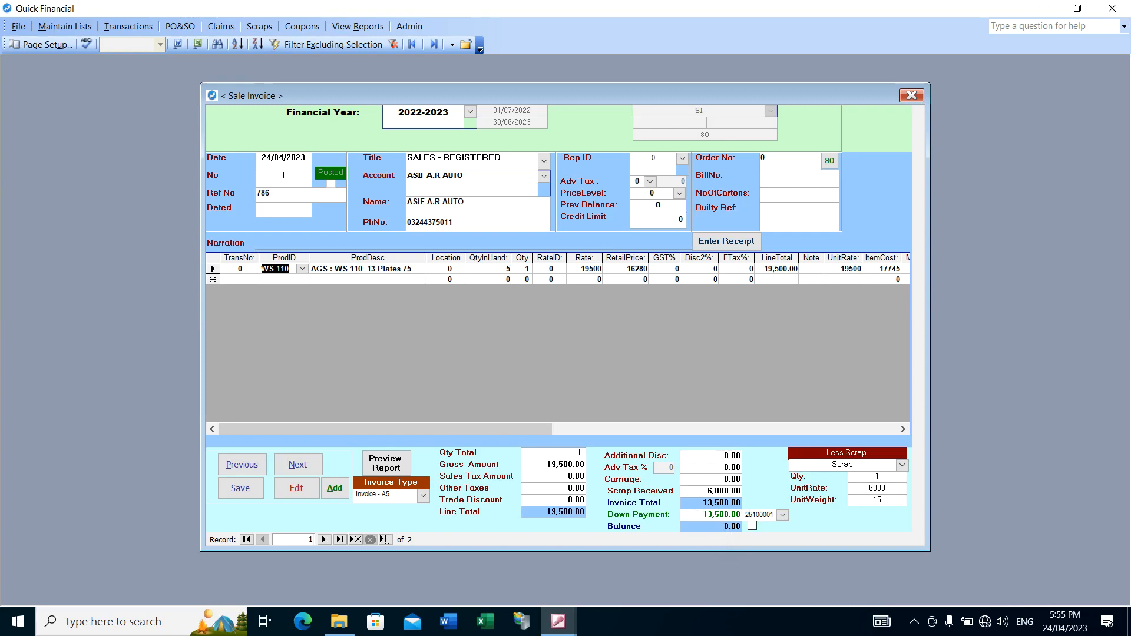
Step: Clear the down payment on sale invoice 1 so the full invoice total is left as balance
left_click_drag(697, 514, 743, 515)
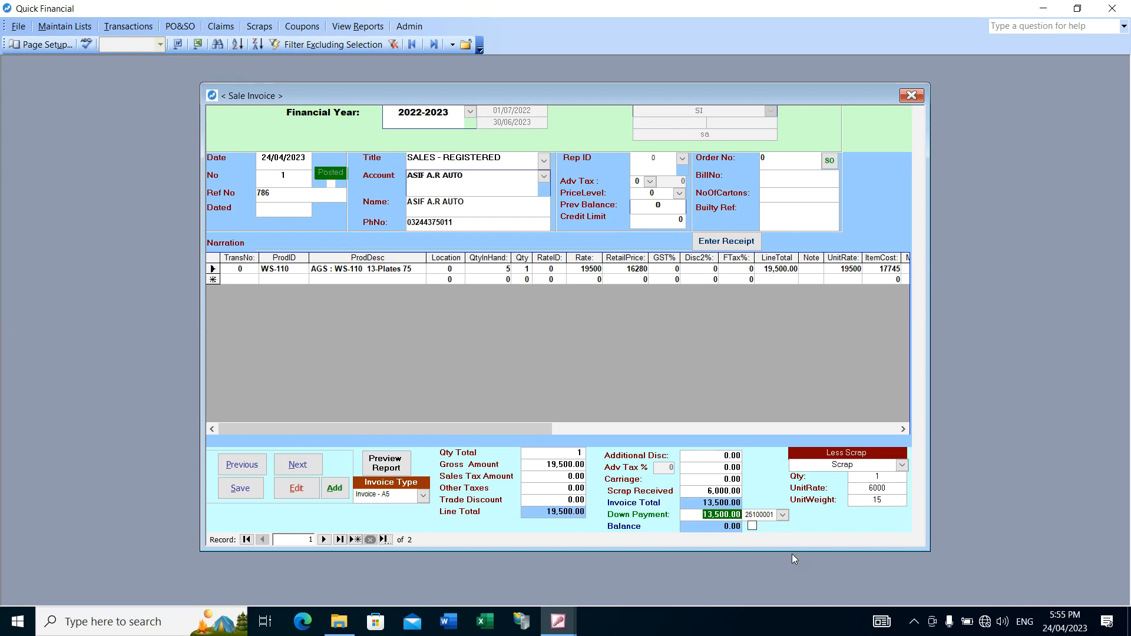
key("Delete")
key("Tab")
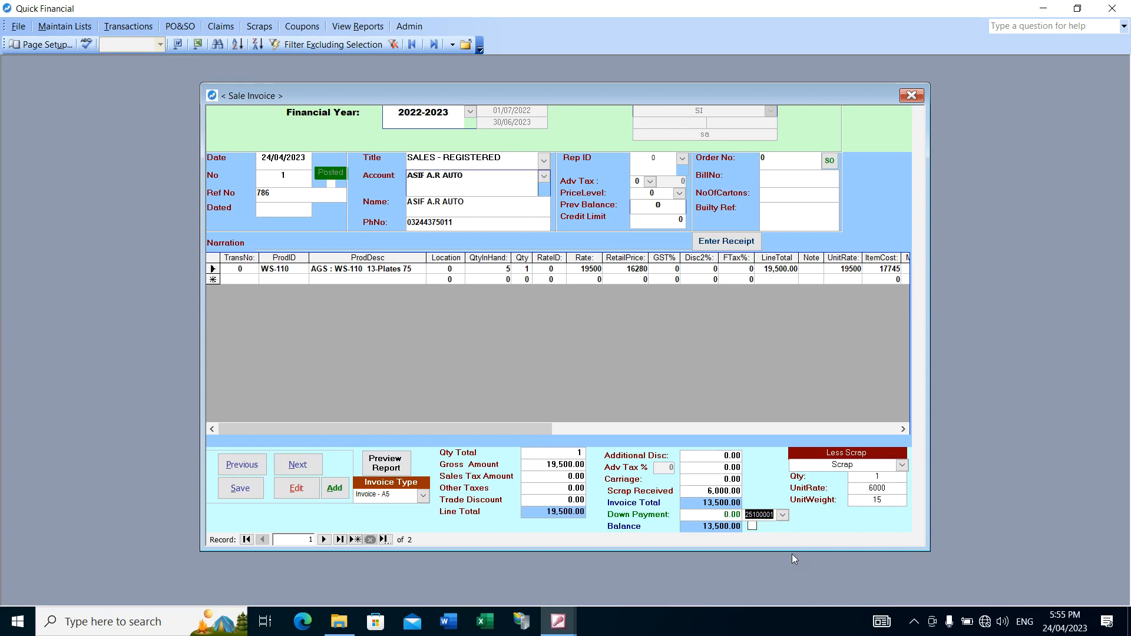
left_click(327, 280)
Step: Open the Cash & Bank Receipts form to view where a payment is received, and close it
left_click(132, 27)
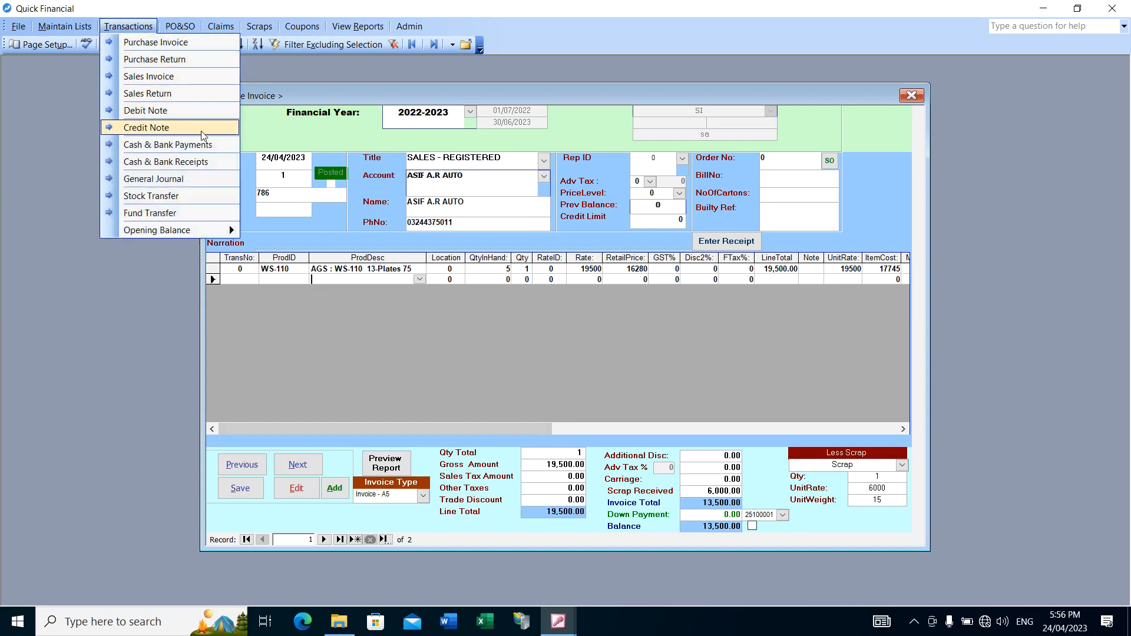
left_click(208, 169)
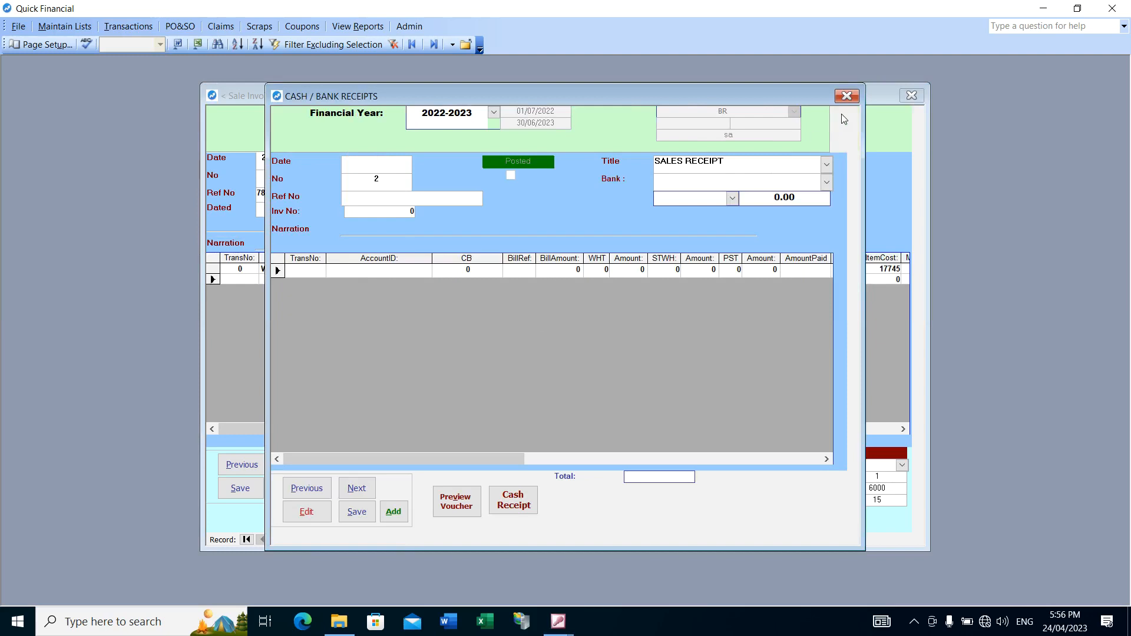
left_click(847, 96)
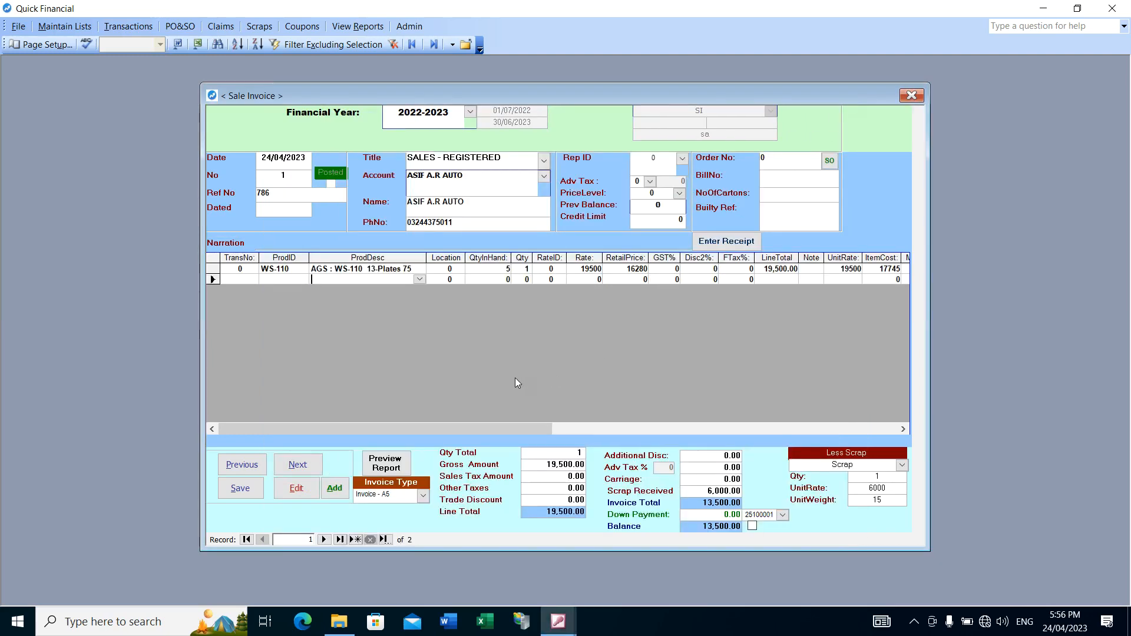
Step: Set the down payment on sale invoice 1 to 13,500 and close the sale invoice form
left_click(257, 469)
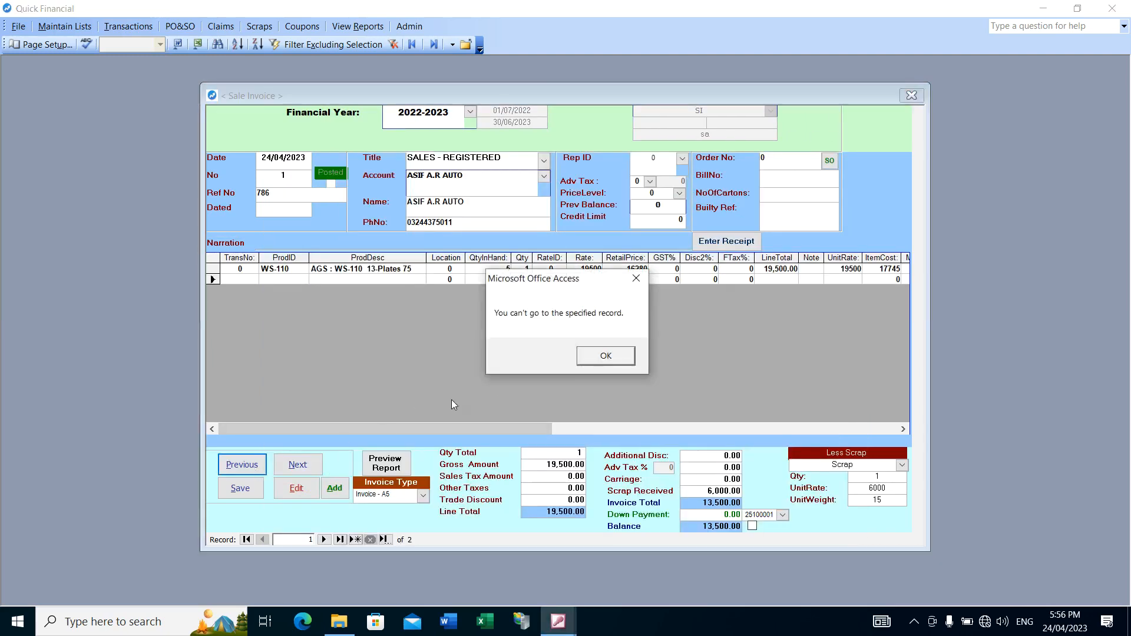
left_click(605, 356)
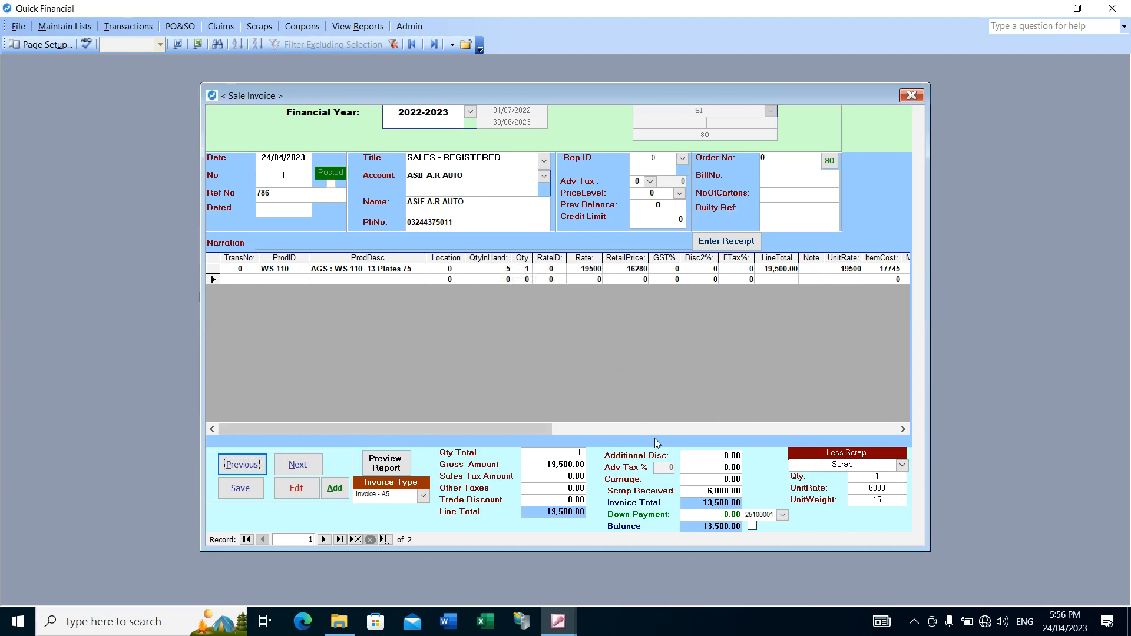
left_click(731, 514)
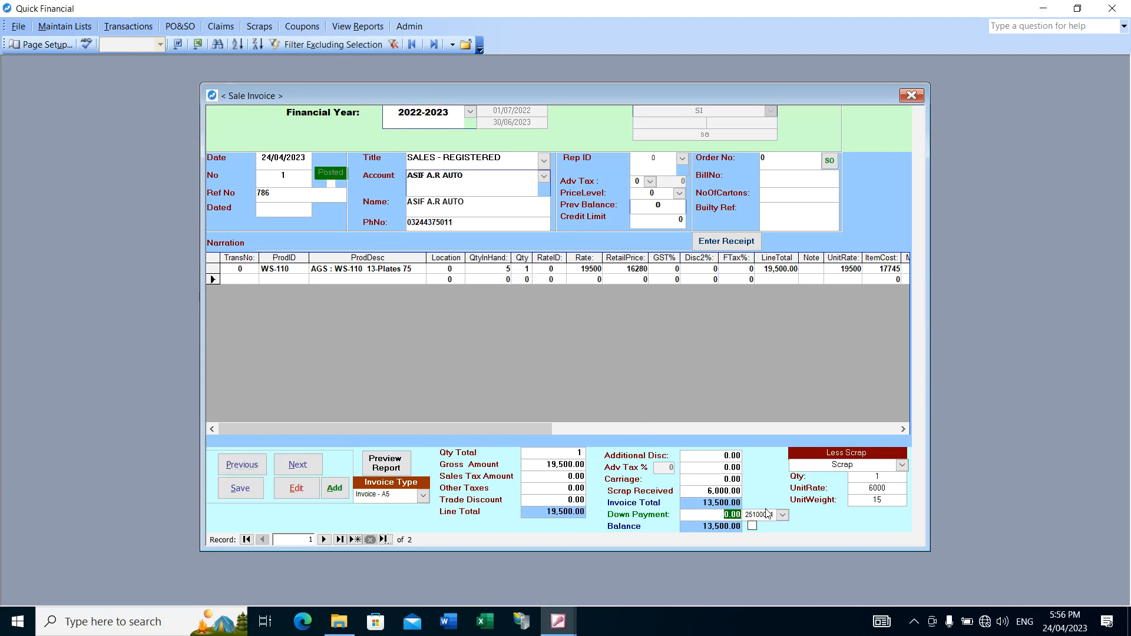
type("13500")
key("Tab")
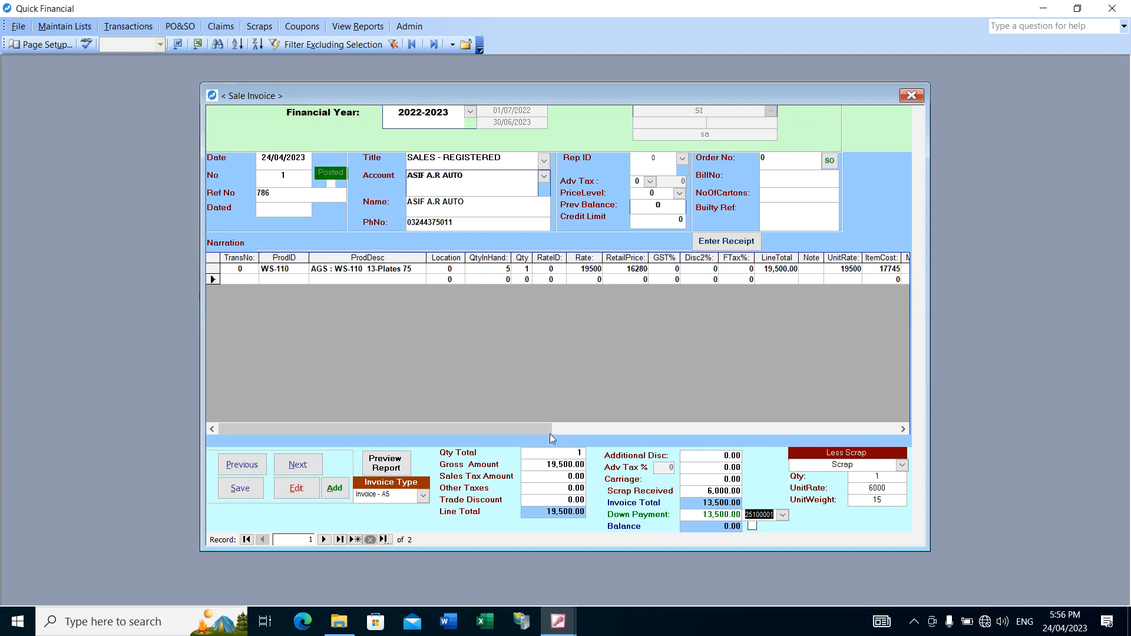
left_click(313, 540)
left_click(291, 280)
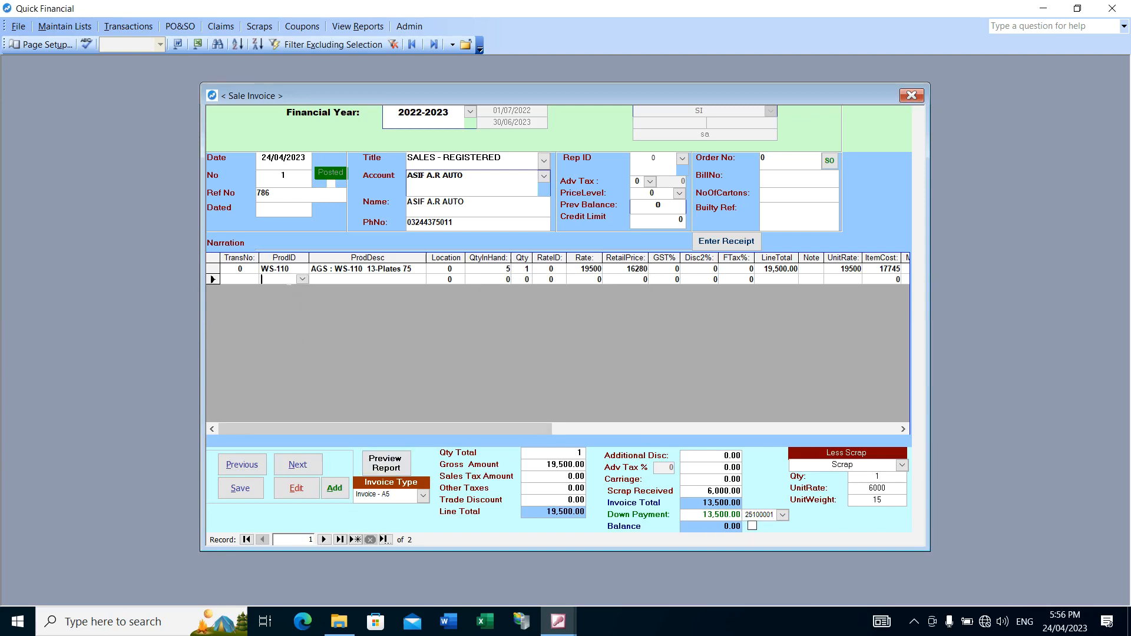
left_click(911, 96)
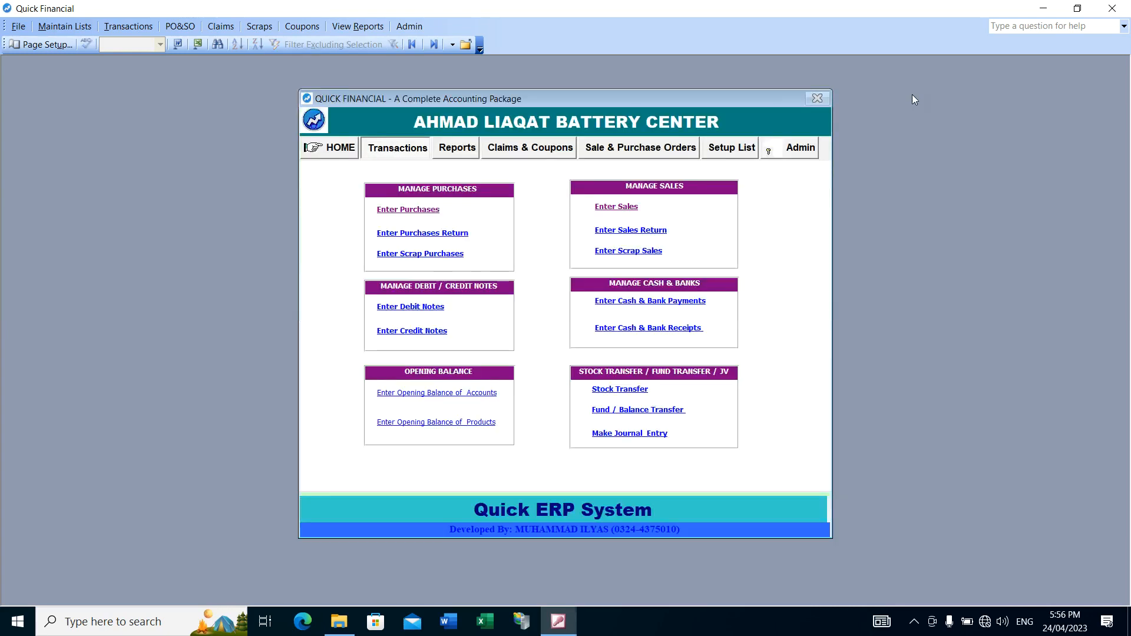